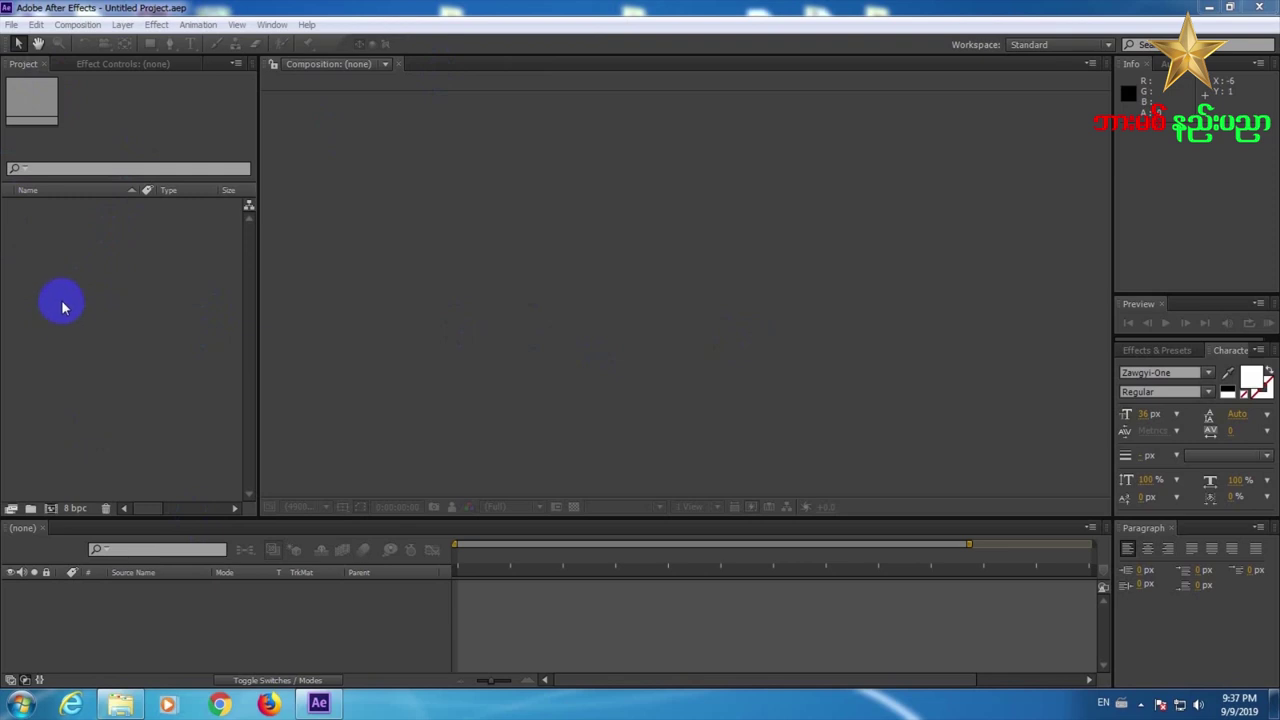
# - Import the Move 1.mp4 video and the Rain Sound.mp3 audio file into the project as footage
pyautogui.click(133, 178)
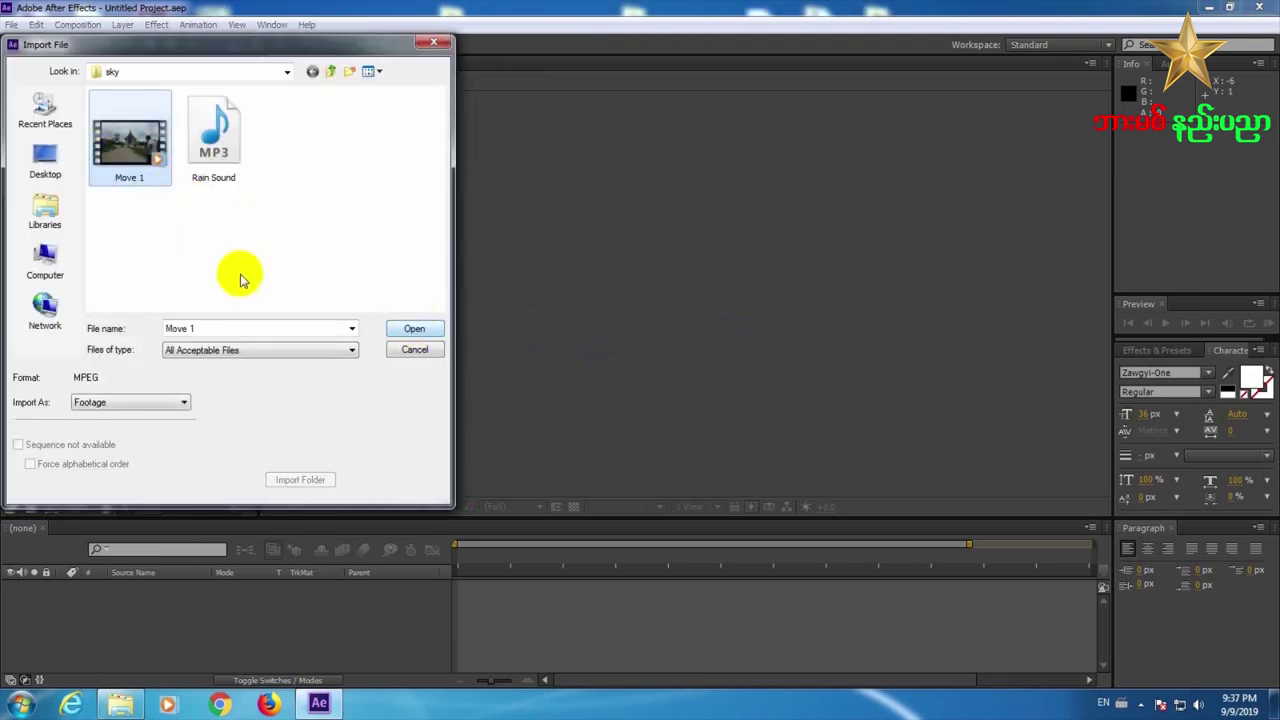
pyautogui.moveTo(297, 218); pyautogui.dragTo(95, 95)
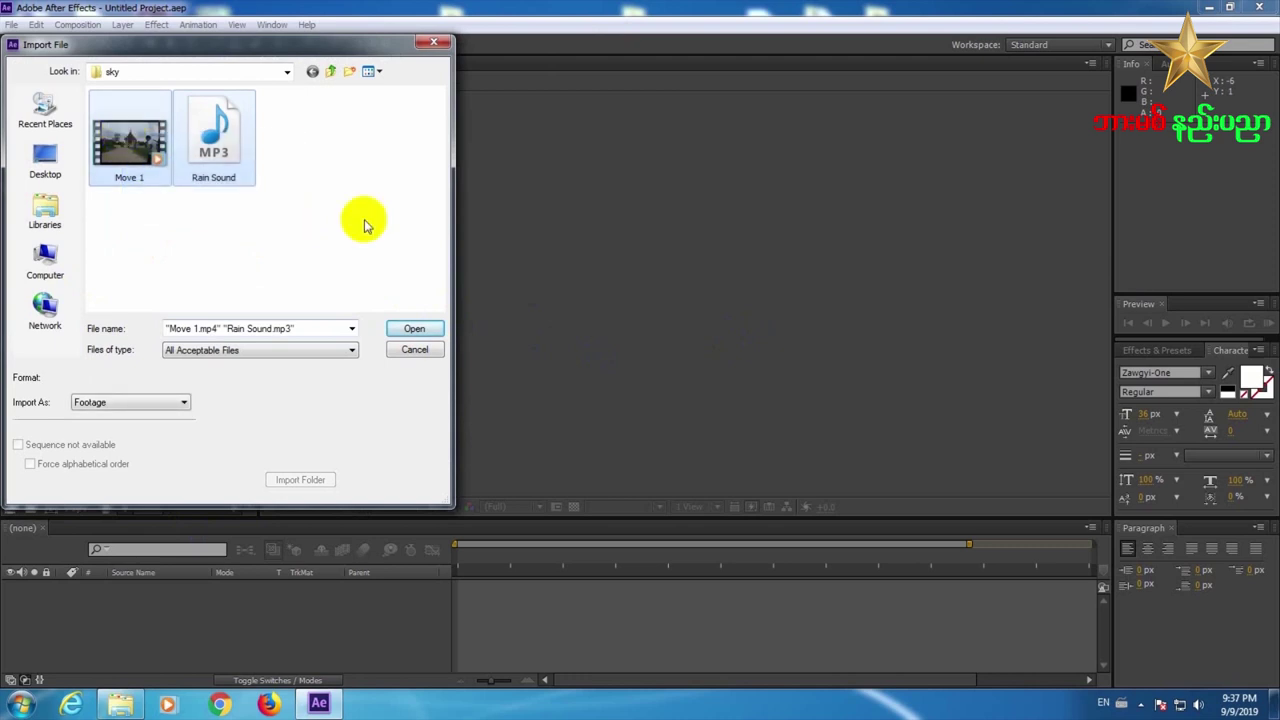
pyautogui.click(414, 330)
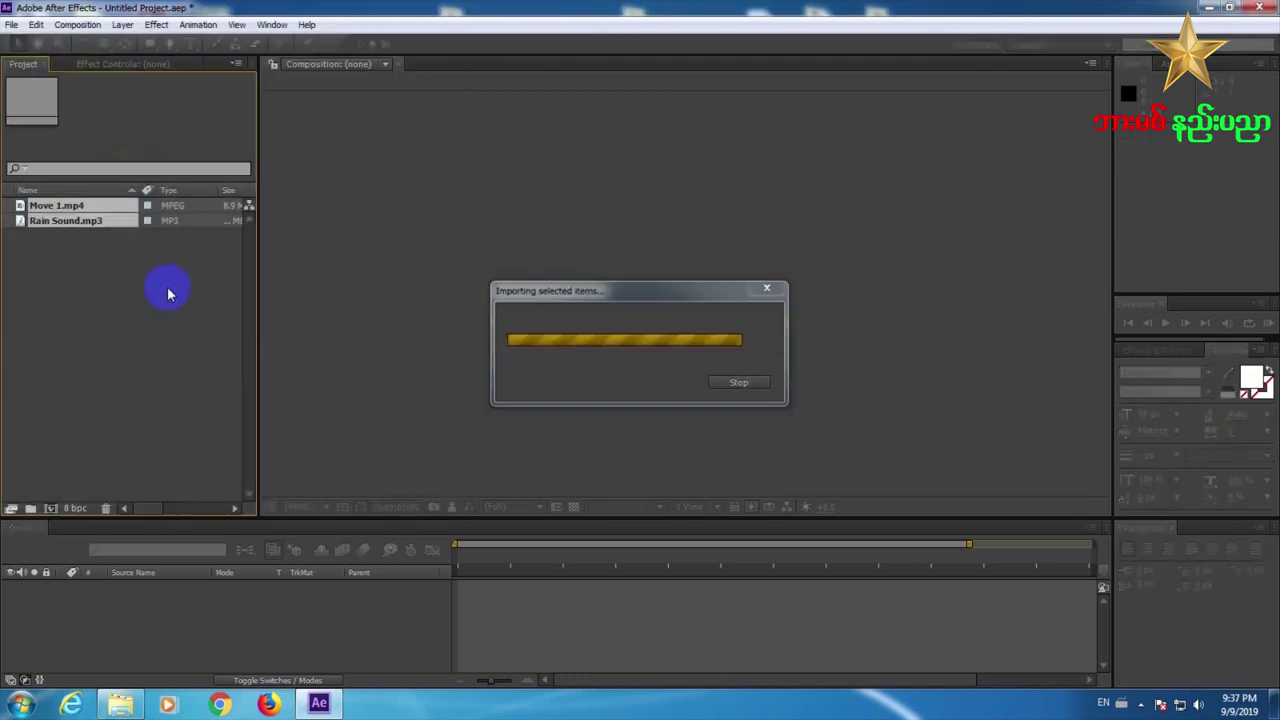
# - Create a new composition from the Move 1.mp4 footage
pyautogui.click(75, 207)
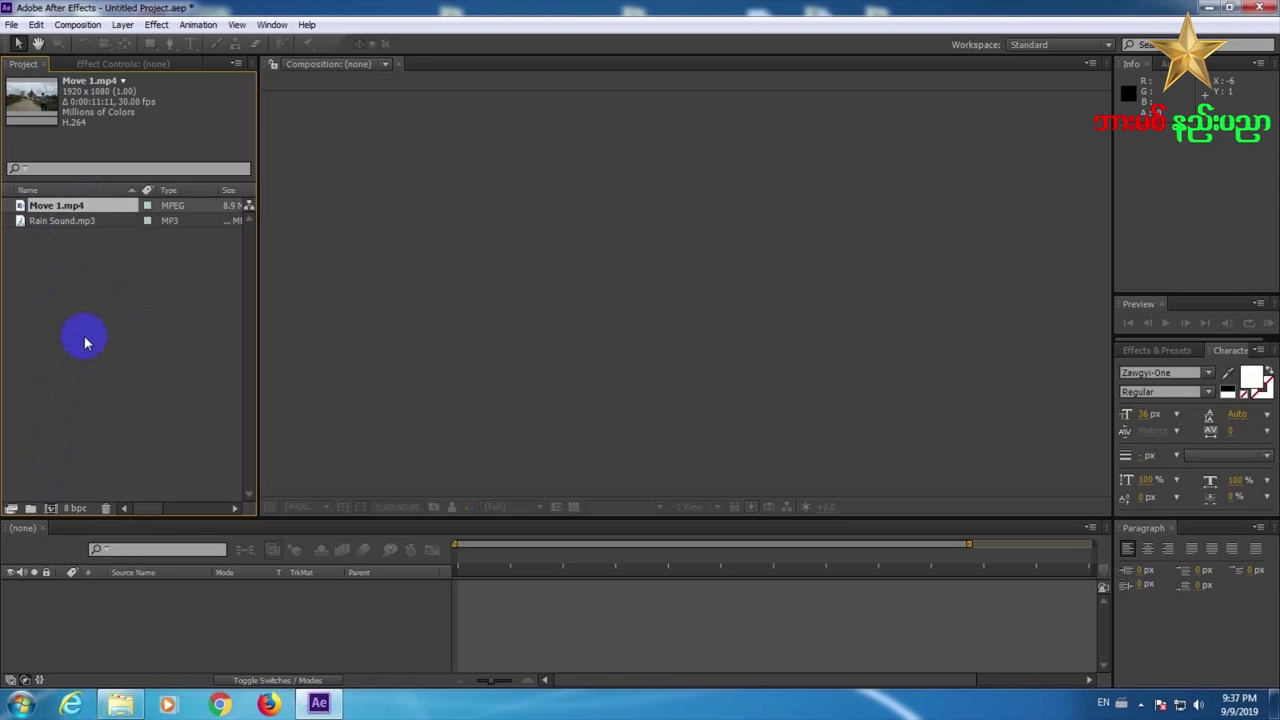
pyautogui.click(78, 206)
pyautogui.moveTo(78, 206); pyautogui.dragTo(55, 510)
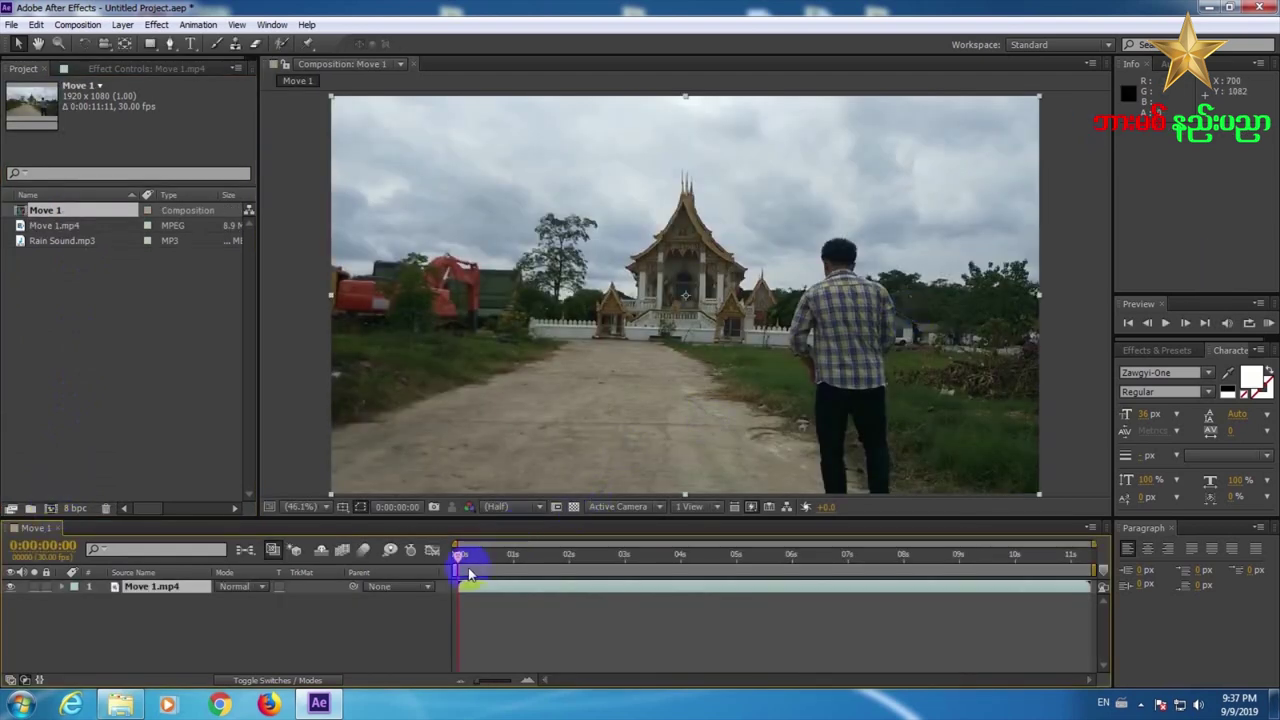
# - Place the playhead at 0:00:00:27 and play a RAM preview of the original clip
pyautogui.moveTo(480, 565); pyautogui.dragTo(508, 555)
pyautogui.click(1267, 323)
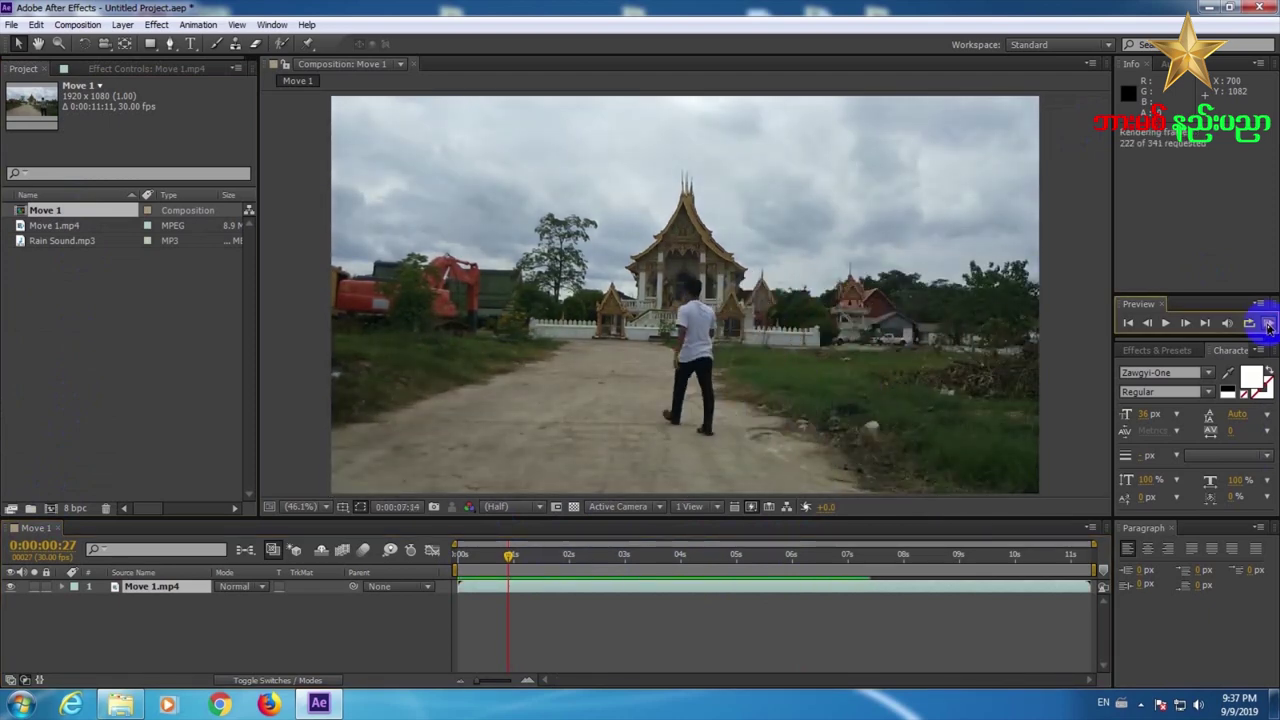
pyautogui.click(531, 557)
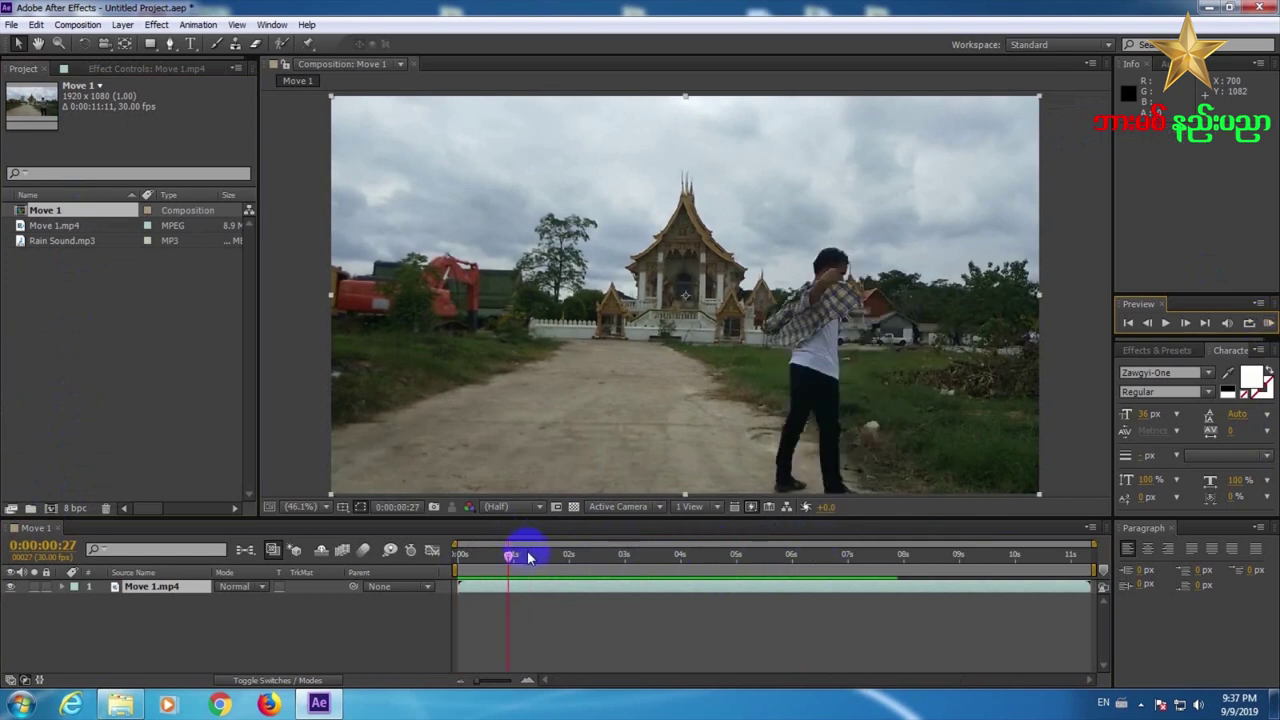
# - Apply the CC Rainfall simulation effect to the Move 1.mp4 layer and preview the default rain
pyautogui.click(157, 25)
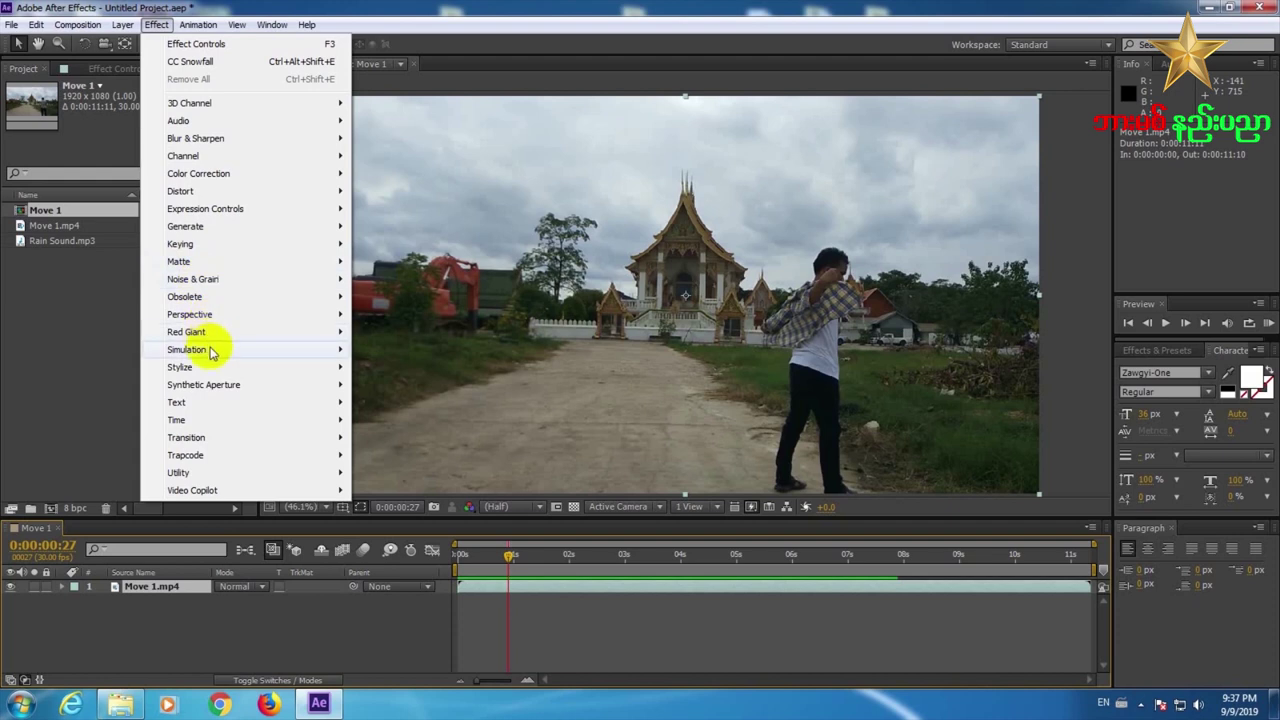
pyautogui.moveTo(212, 353)
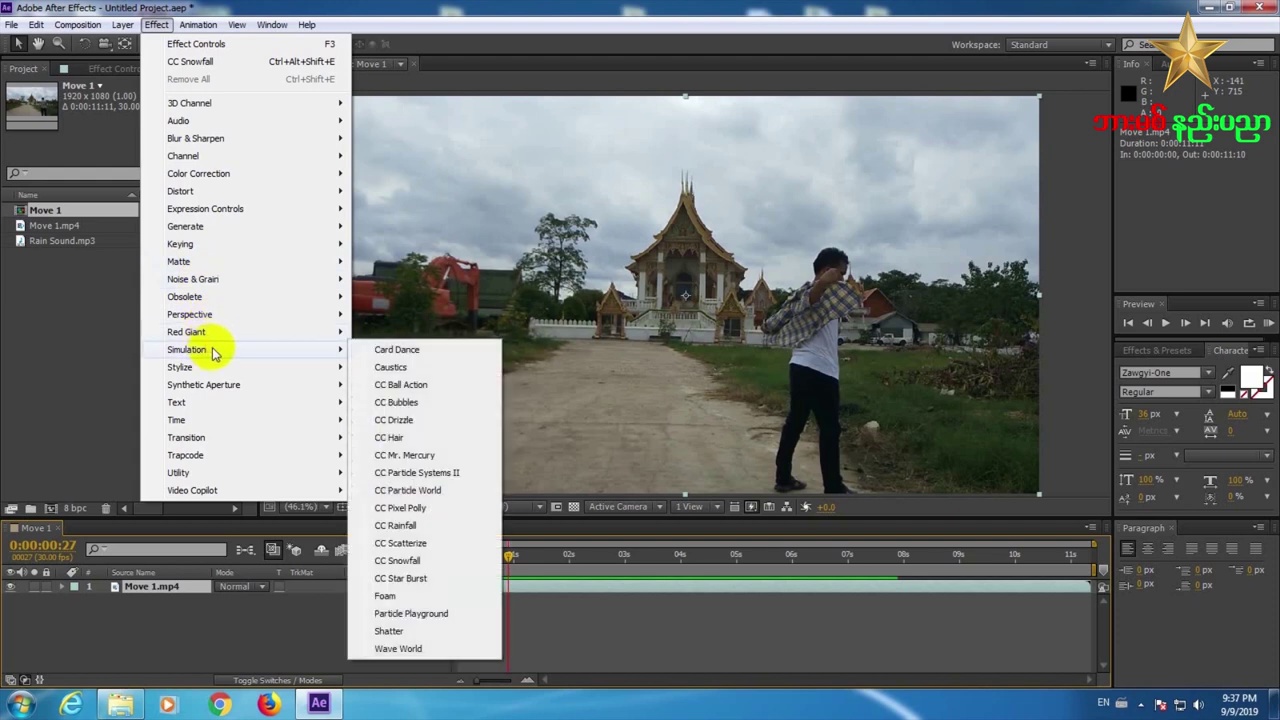
pyautogui.click(400, 526)
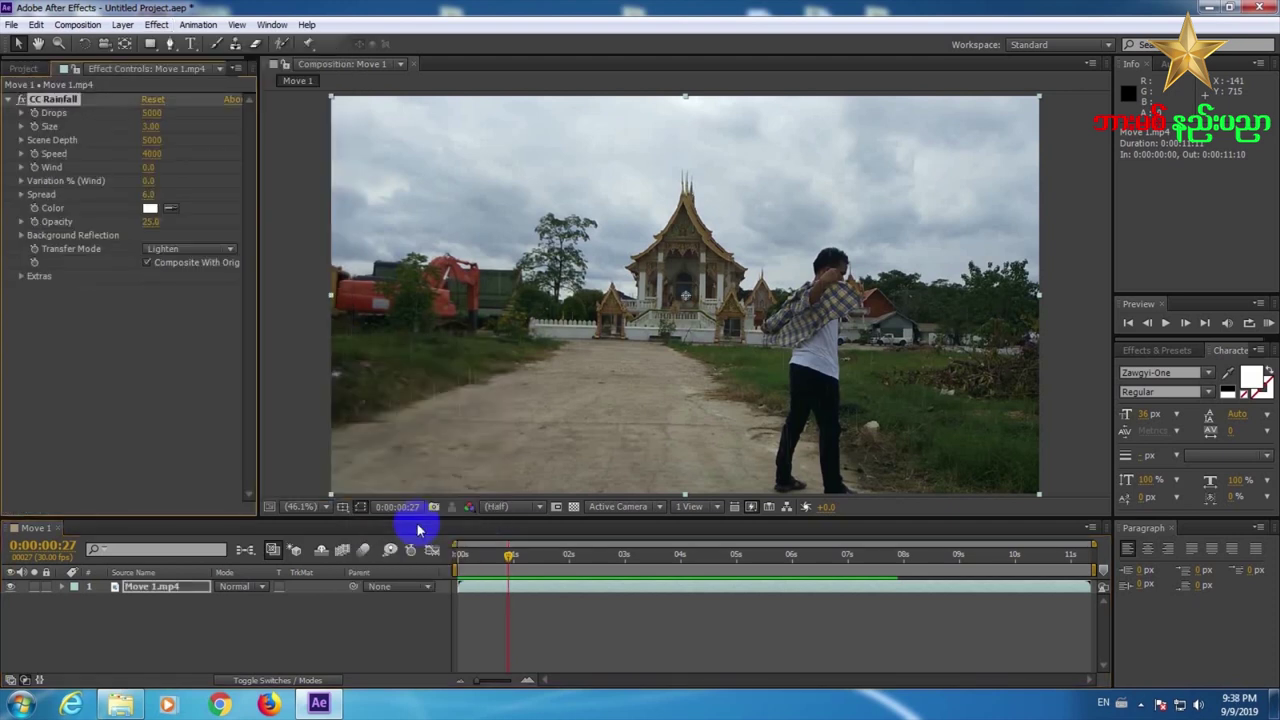
pyautogui.click(1269, 322)
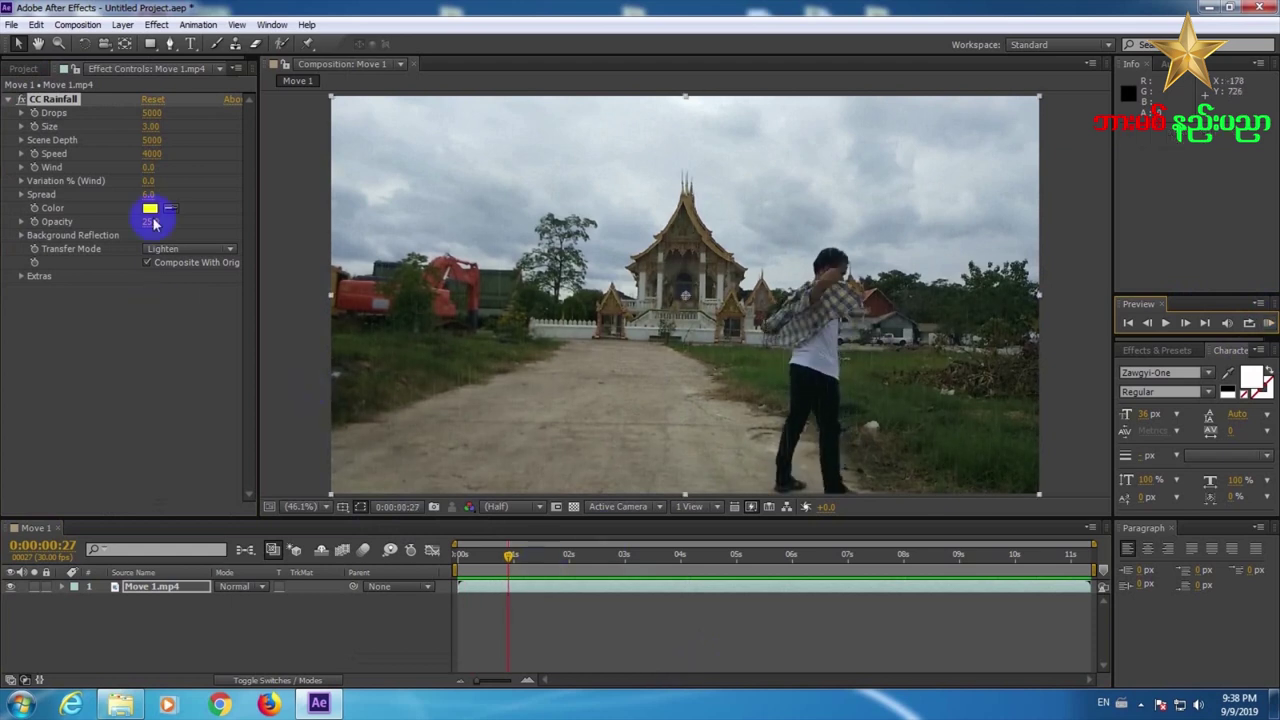
# - Try a CC Rainfall Drops value of 114300 and preview the denser rain
pyautogui.moveTo(155, 113); pyautogui.dragTo(188, 114)
pyautogui.moveTo(683, 169); pyautogui.dragTo(1100, 229)
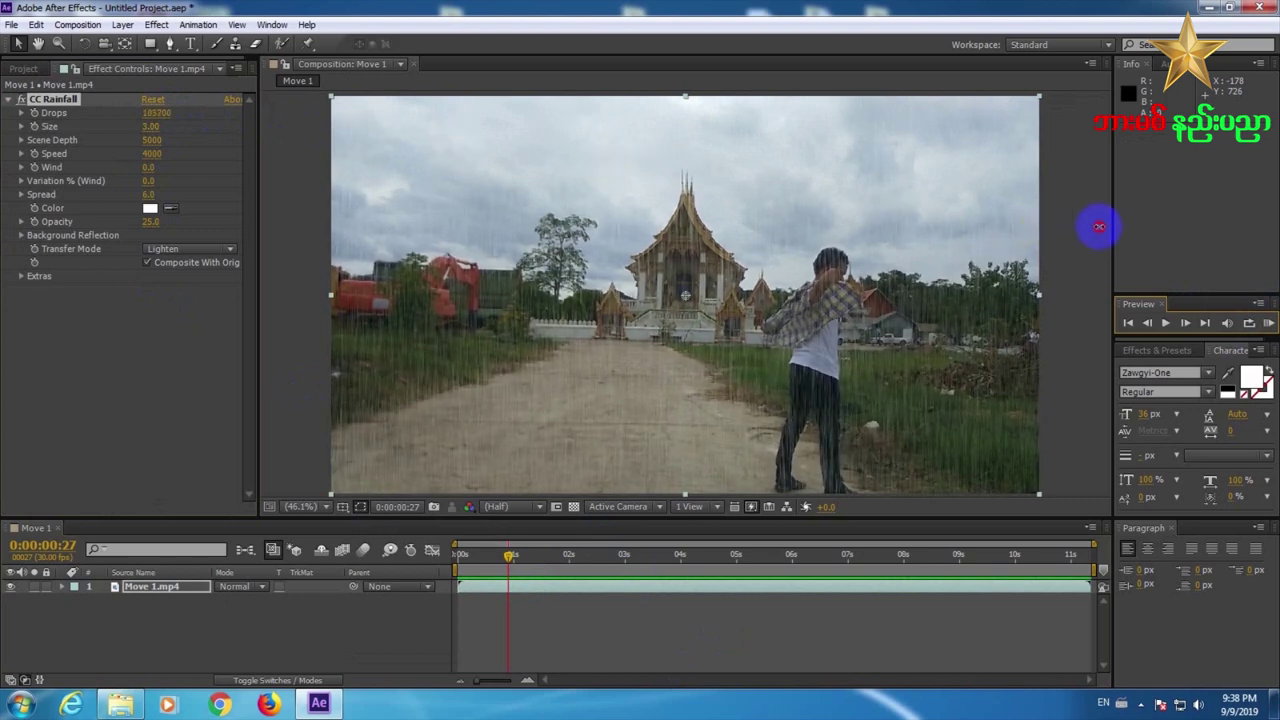
pyautogui.click(1269, 327)
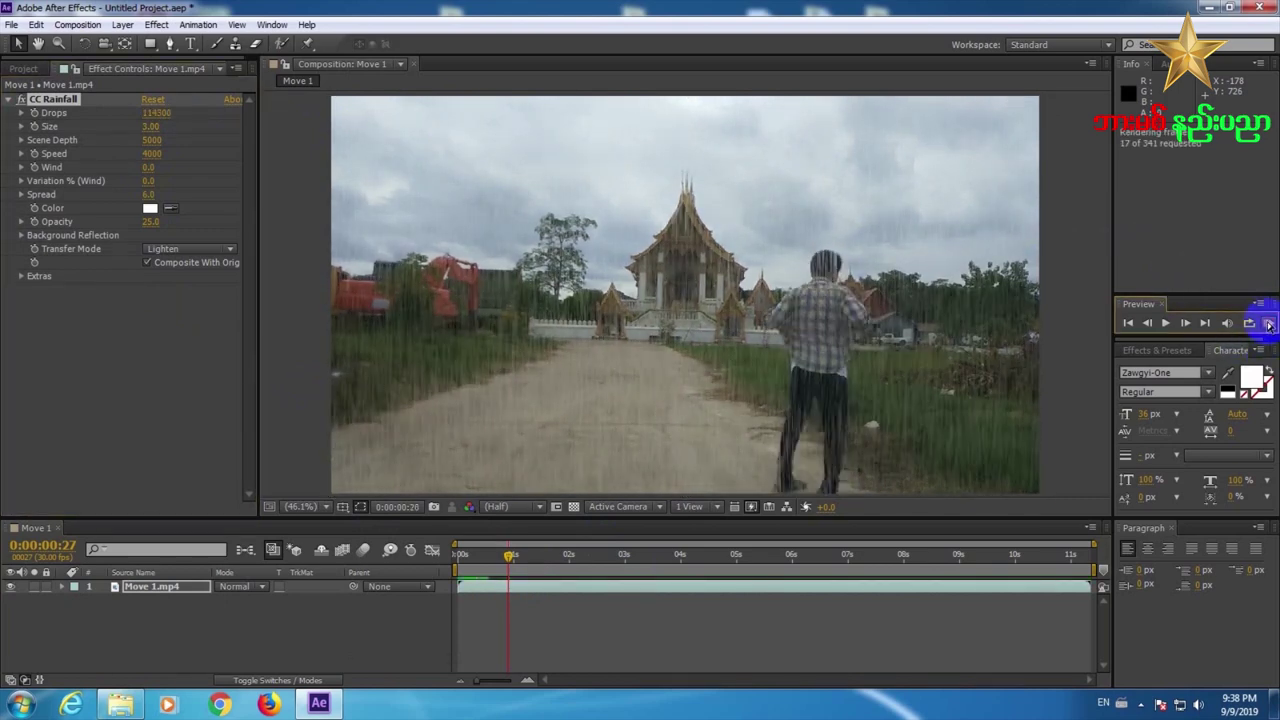
pyautogui.click(166, 116)
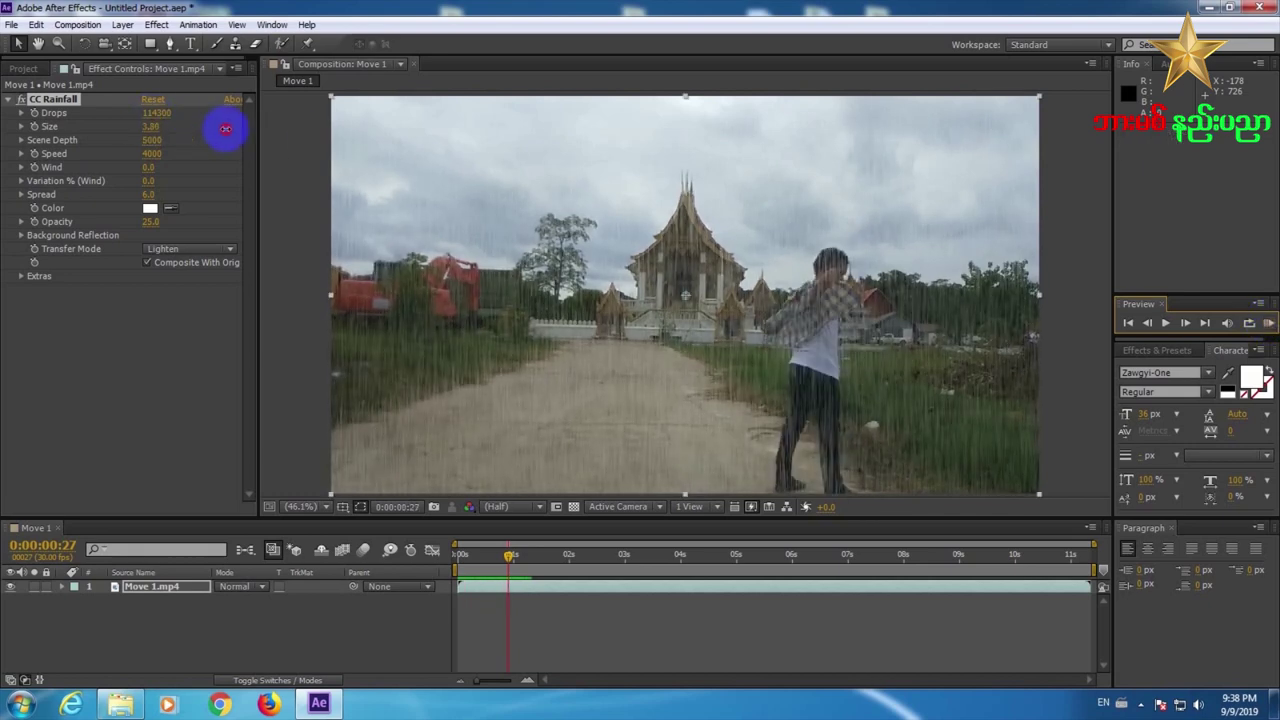
# - Set the CC Rainfall Size to 3.69, previewing the rain at a size of 6.14 along the way
pyautogui.moveTo(226, 128); pyautogui.dragTo(434, 157)
pyautogui.click(1269, 325)
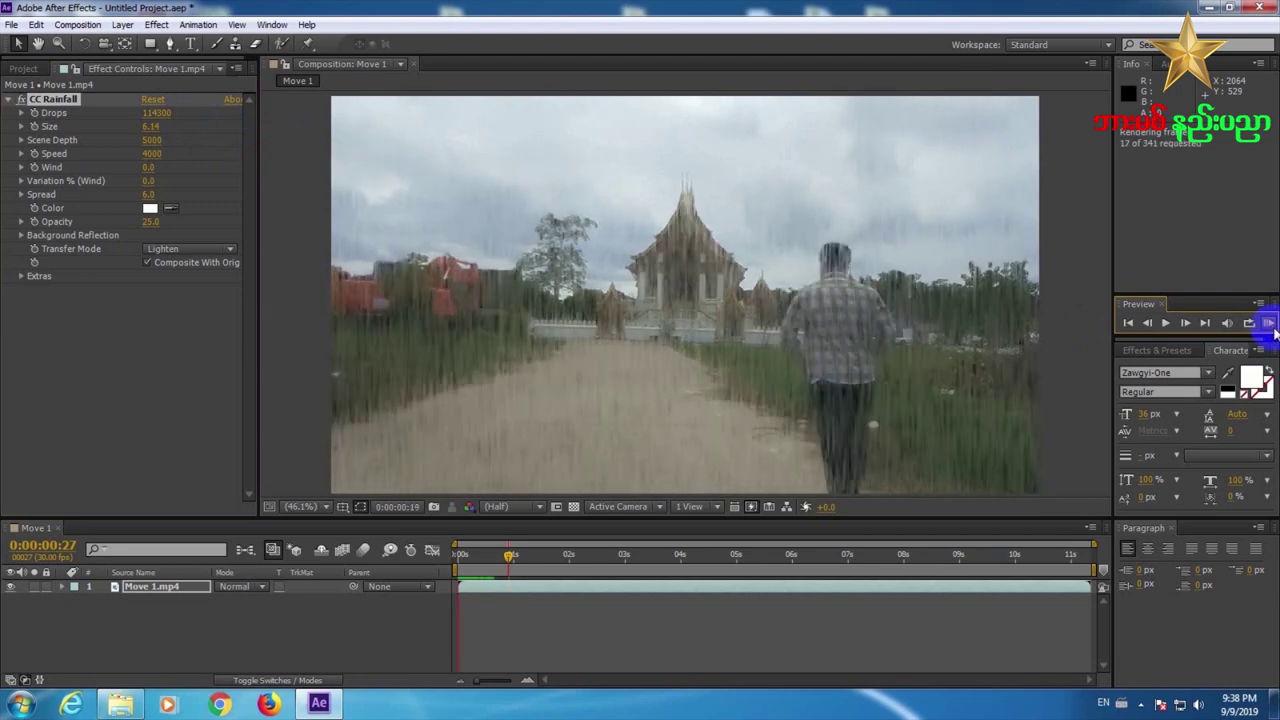
pyautogui.click(1269, 325)
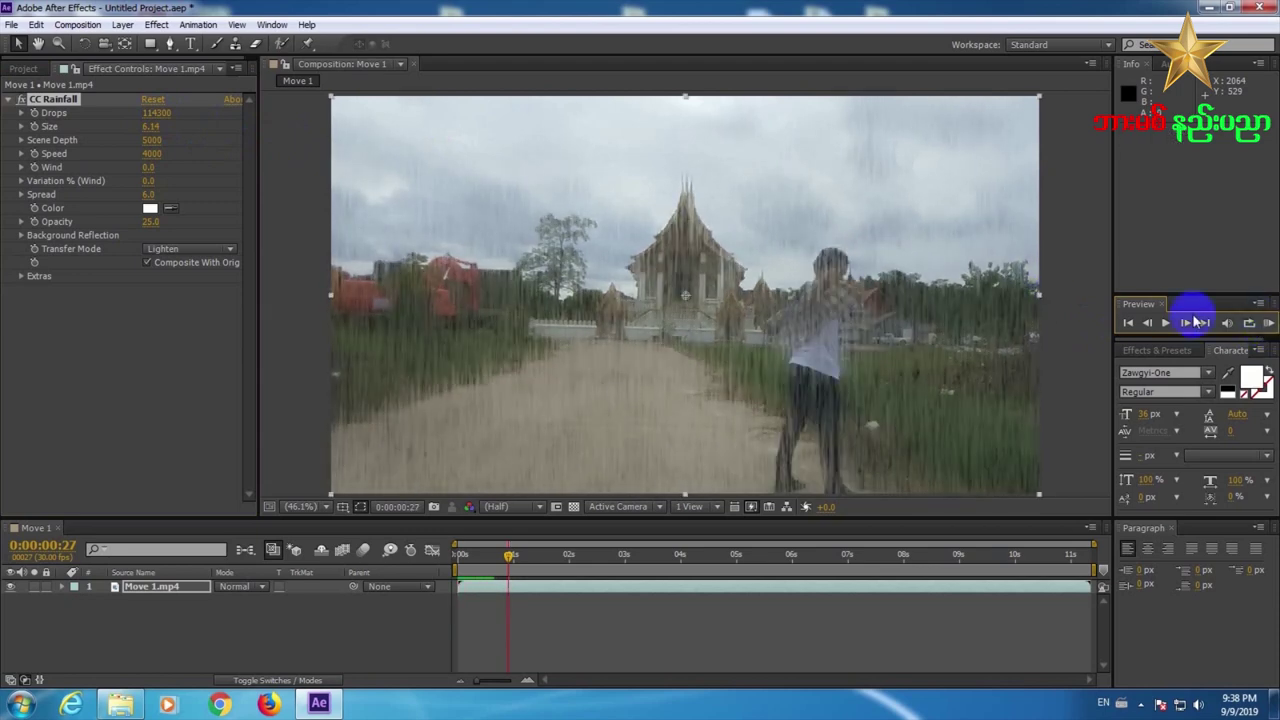
pyautogui.moveTo(150, 130); pyautogui.dragTo(82, 127)
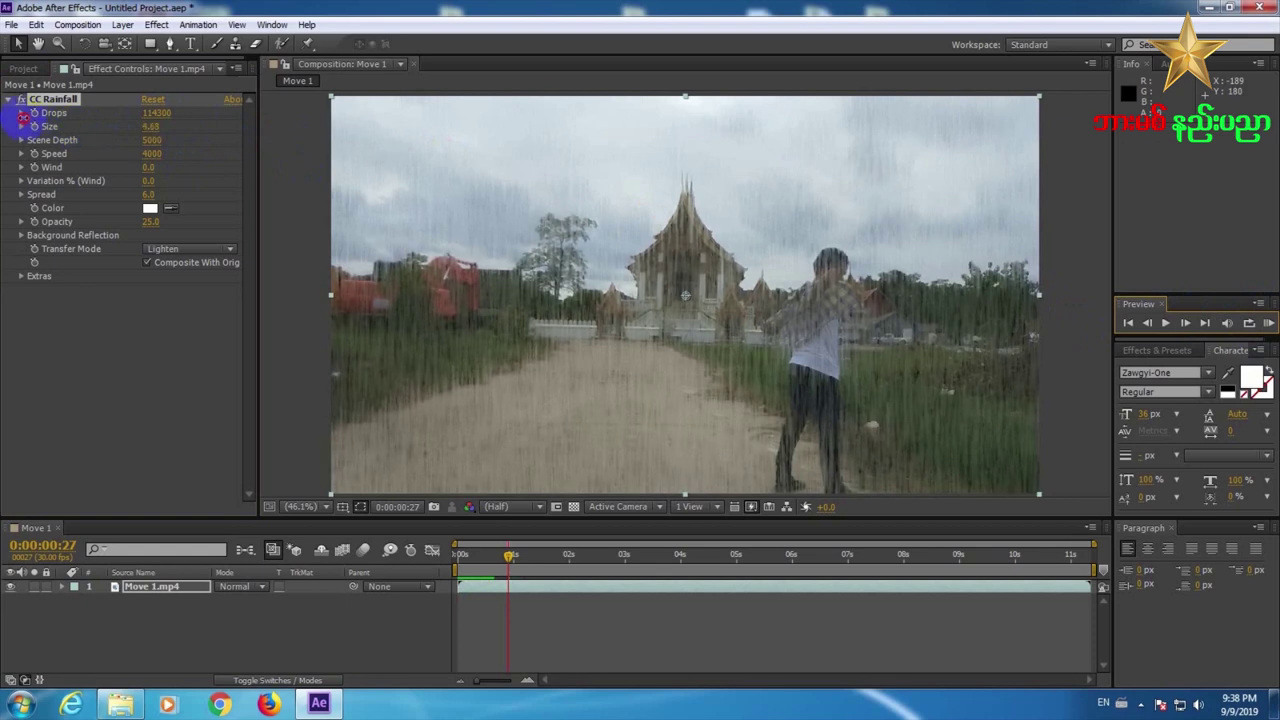
pyautogui.moveTo(4, 113); pyautogui.dragTo(183, 148)
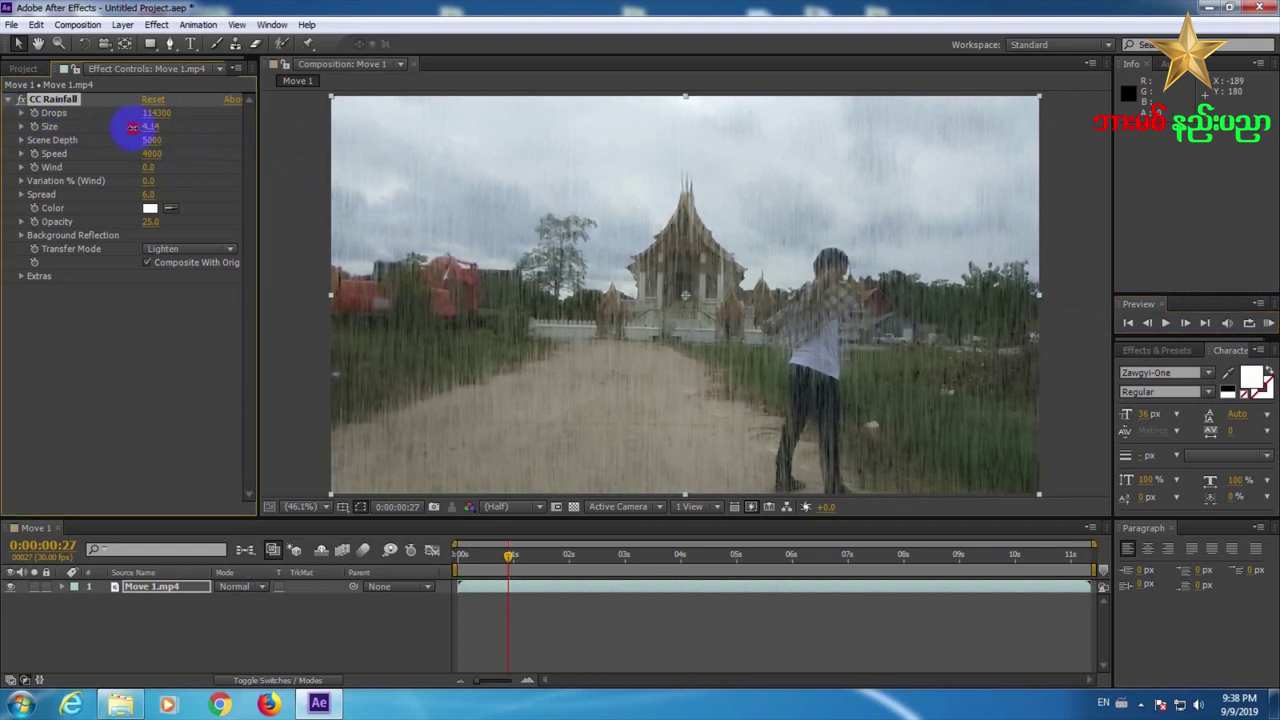
# - Reduce the CC Rainfall Drops to 29200 and preview the rain
pyautogui.click(156, 113)
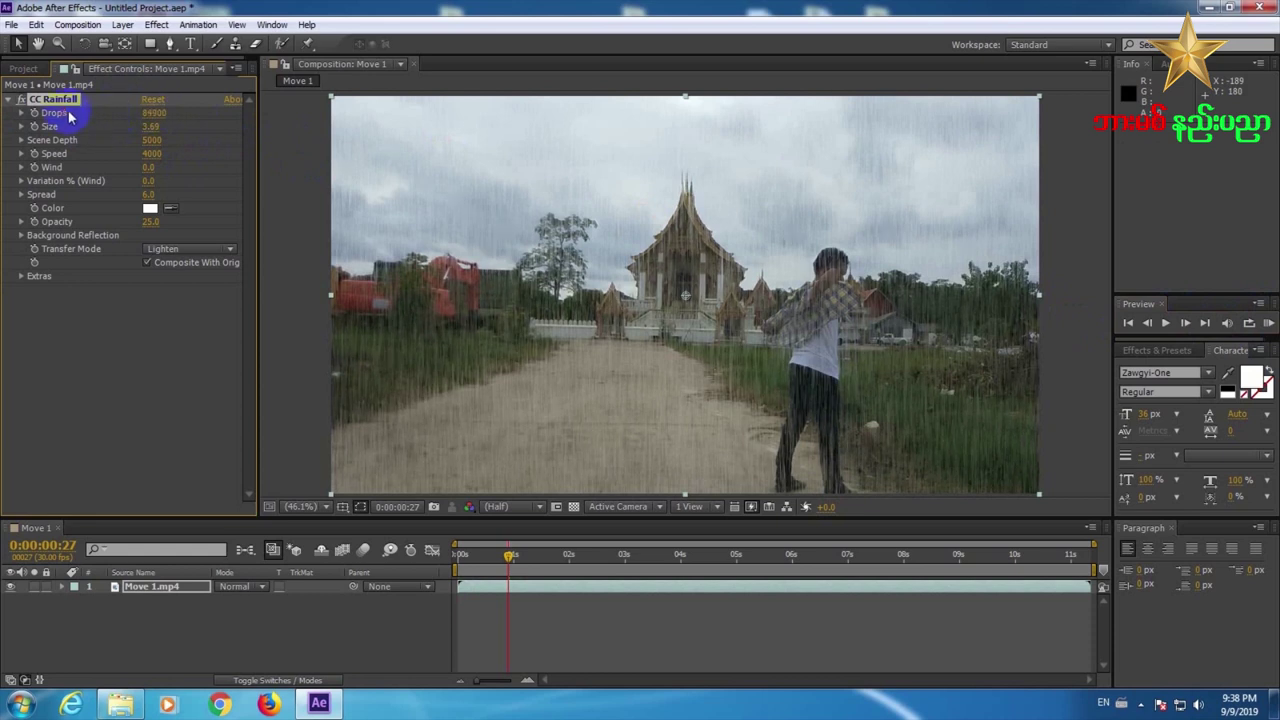
pyautogui.moveTo(137, 120); pyautogui.dragTo(3, 112)
pyautogui.moveTo(147, 116); pyautogui.dragTo(16, 115)
pyautogui.moveTo(152, 113); pyautogui.dragTo(3, 108)
pyautogui.click(1267, 323)
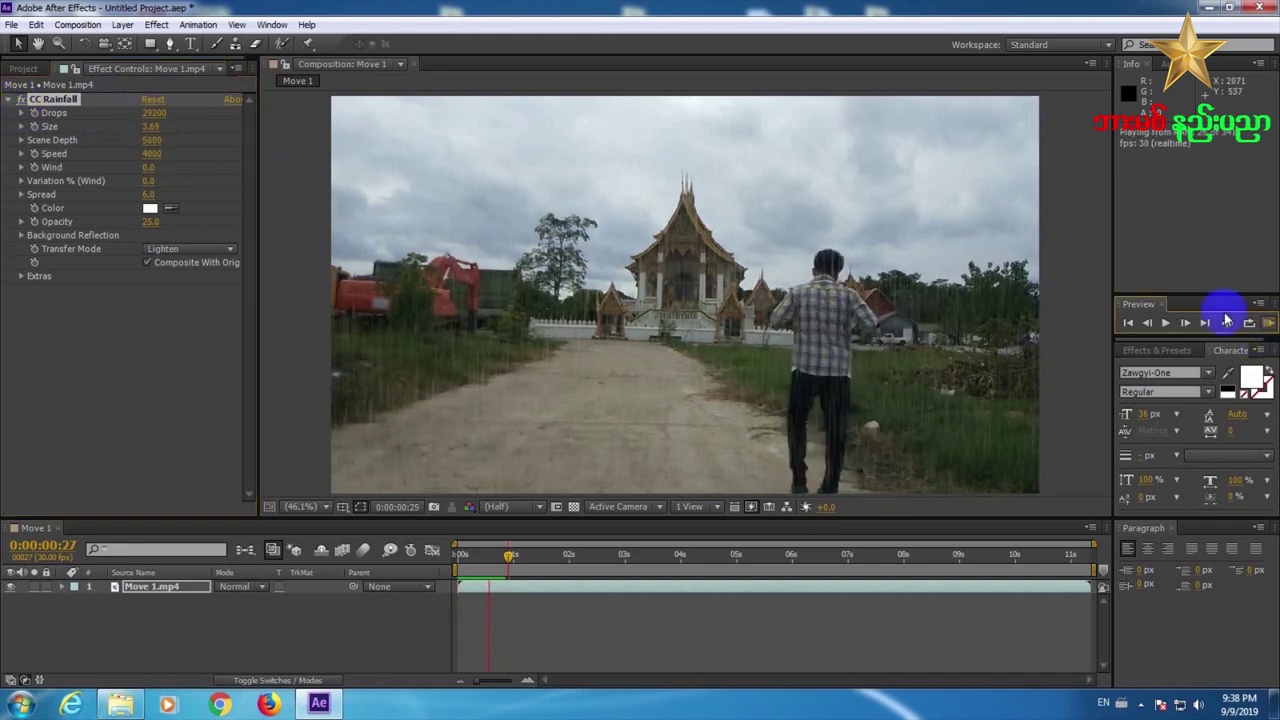
pyautogui.click(1268, 323)
# - Try different CC Rainfall Scene Depth values down to 2940 and preview the rain
pyautogui.click(165, 151)
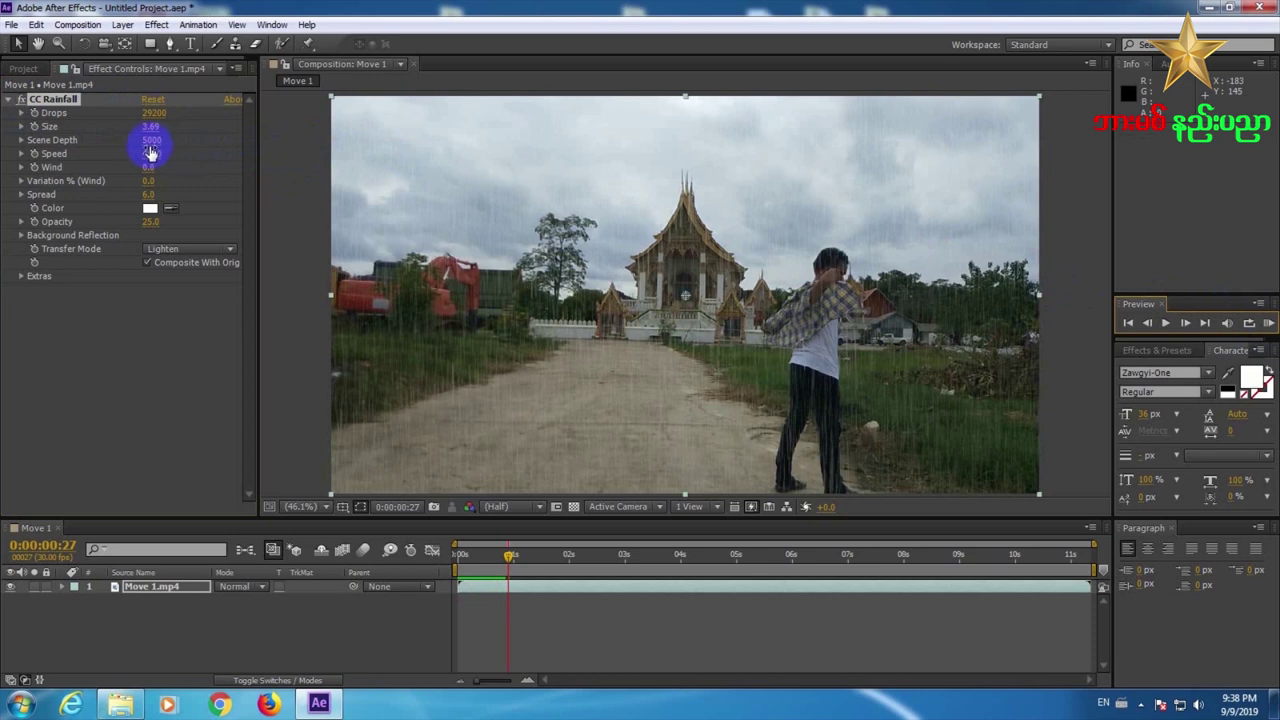
pyautogui.moveTo(151, 145); pyautogui.dragTo(96, 125)
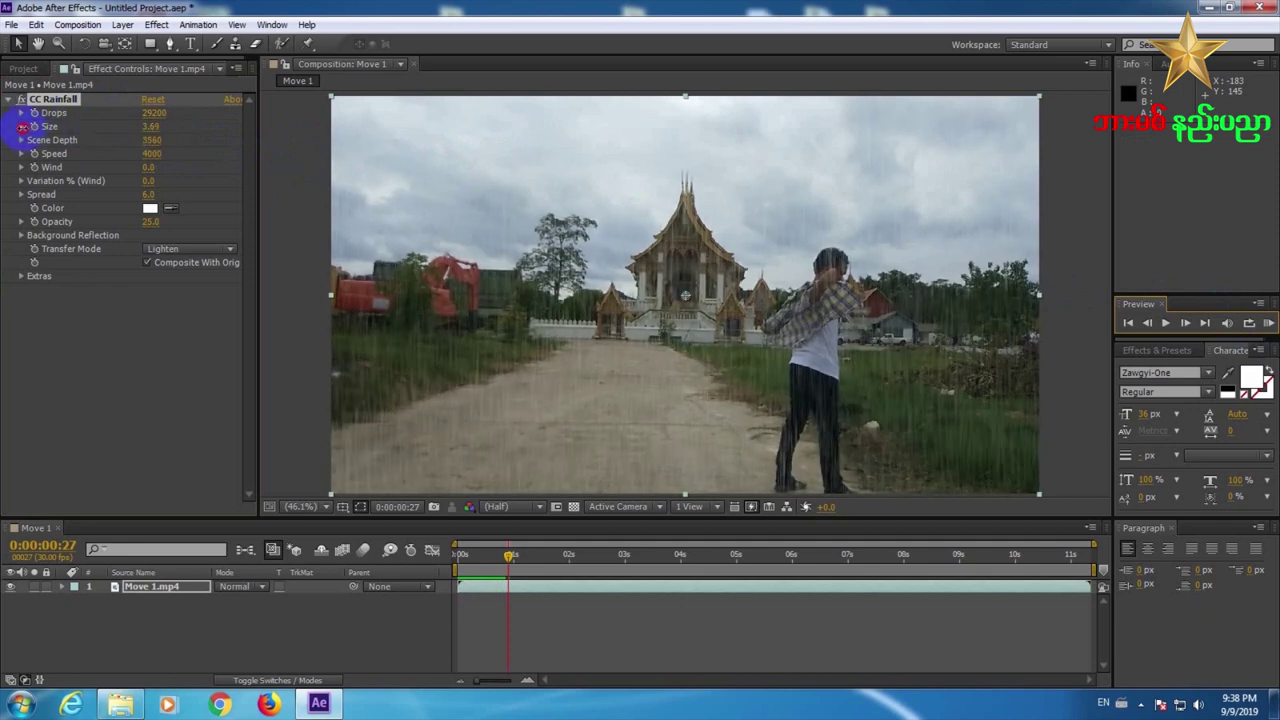
pyautogui.moveTo(10, 131); pyautogui.dragTo(324, 161)
pyautogui.moveTo(227, 166); pyautogui.dragTo(146, 168)
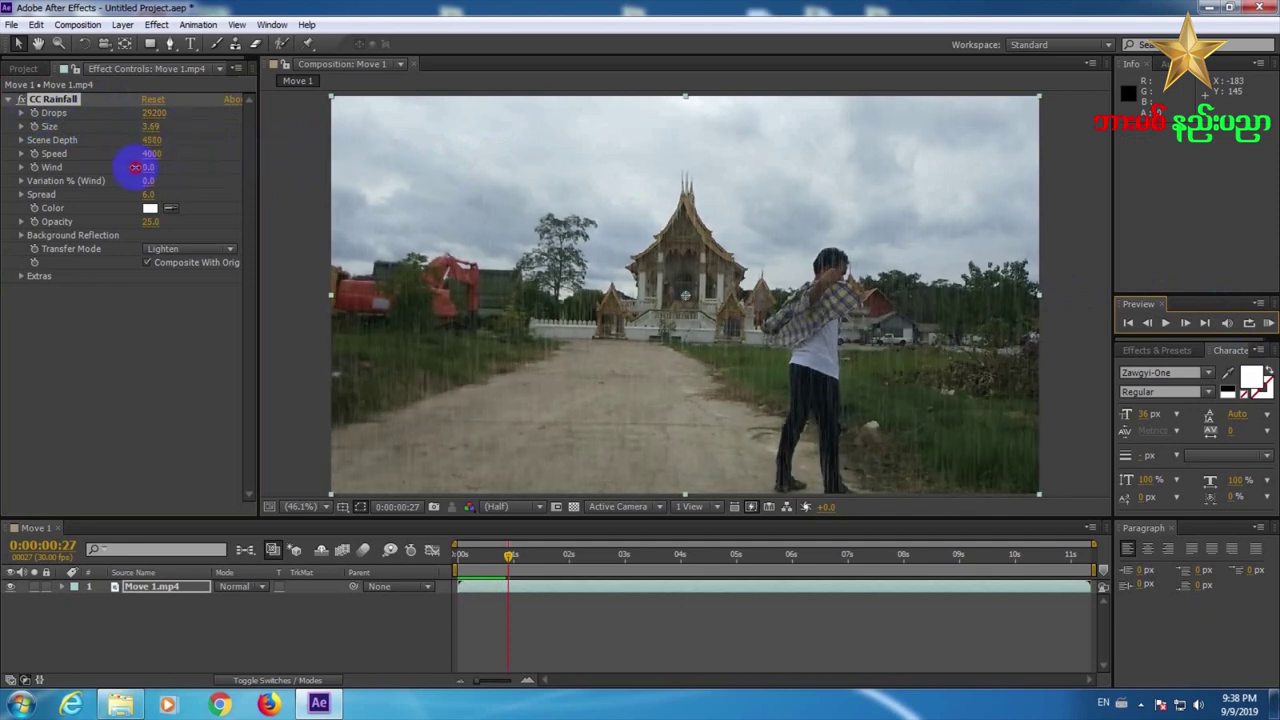
pyautogui.moveTo(9, 163); pyautogui.dragTo(266, 187)
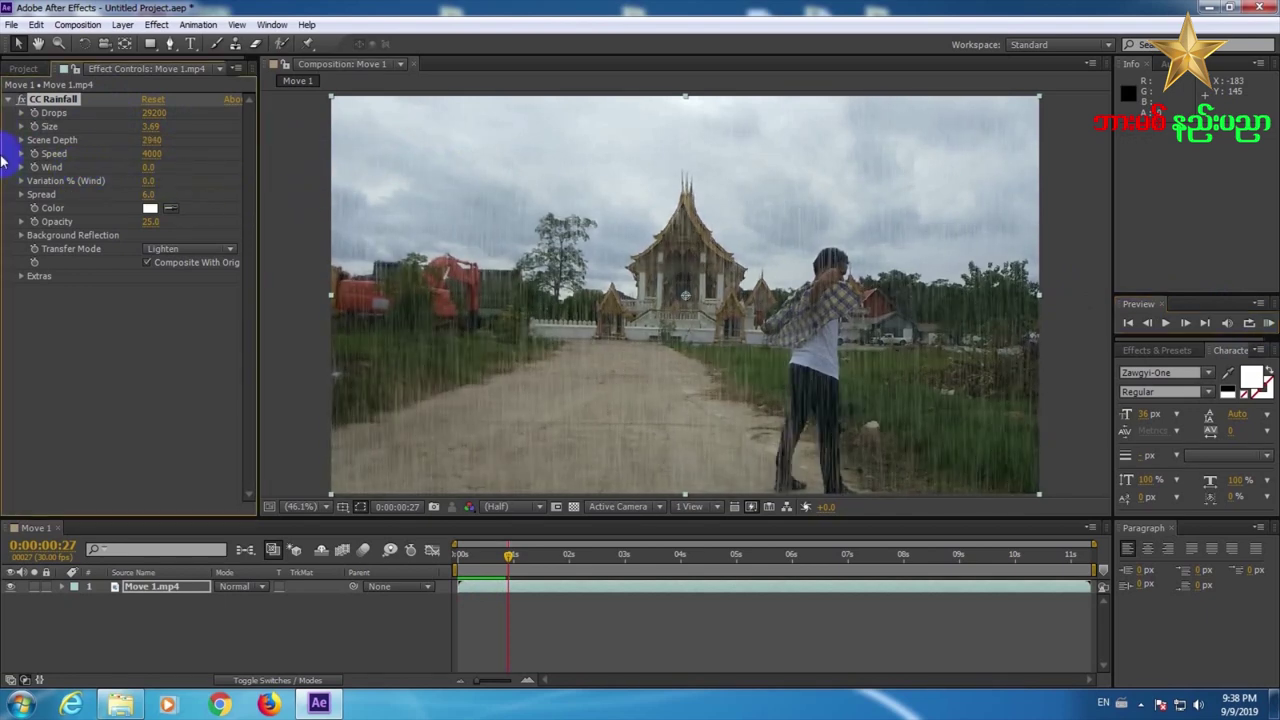
pyautogui.click(1268, 323)
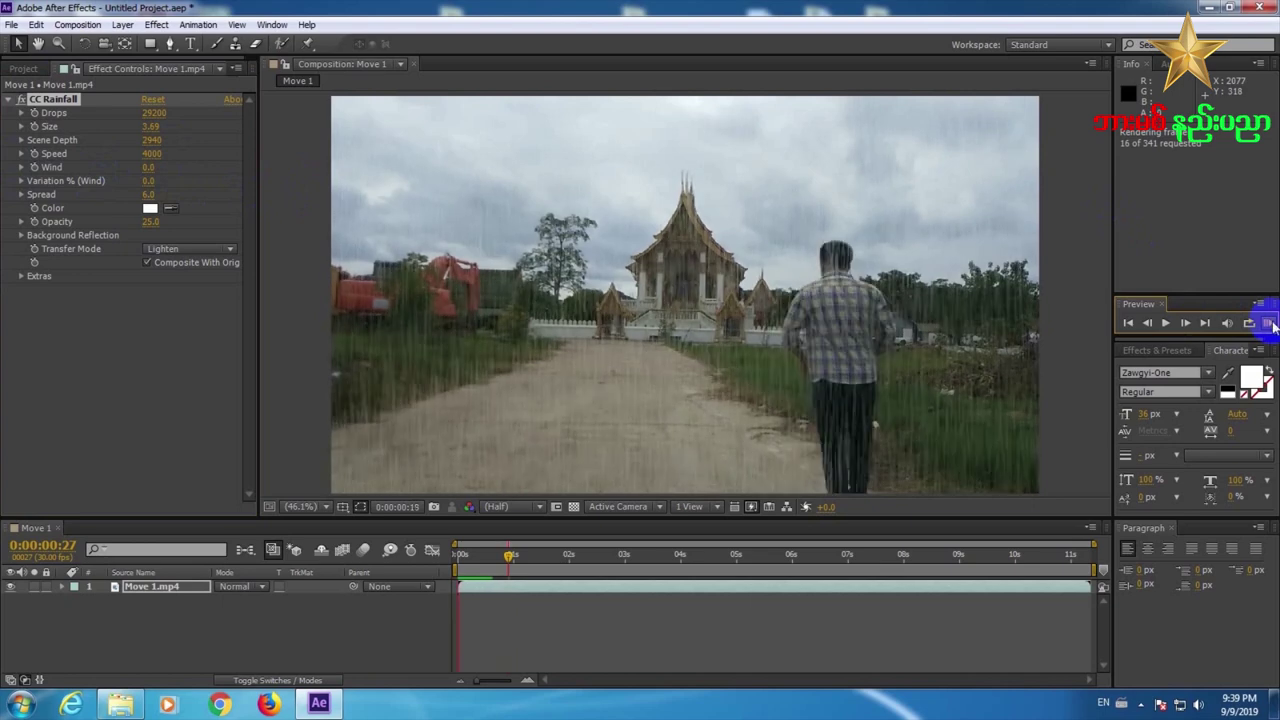
pyautogui.click(180, 150)
# - Set the CC Rainfall Scene Depth to 5760 and the Speed to 6440, and preview the rain
pyautogui.moveTo(142, 145)
pyautogui.mouseDown()
pyautogui.moveTo(14, 177)
pyautogui.moveTo(143, 146)
pyautogui.moveTo(467, 178)
pyautogui.mouseUp()
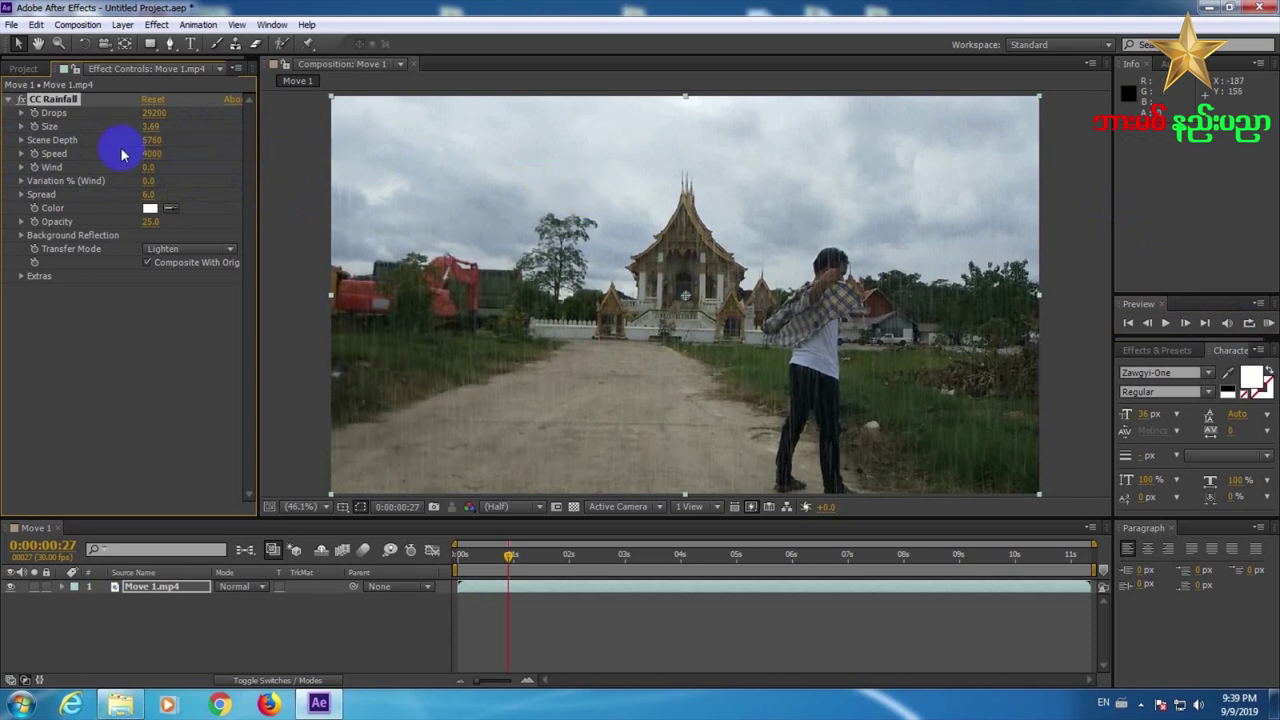
pyautogui.moveTo(153, 155); pyautogui.dragTo(395, 190)
pyautogui.click(1269, 322)
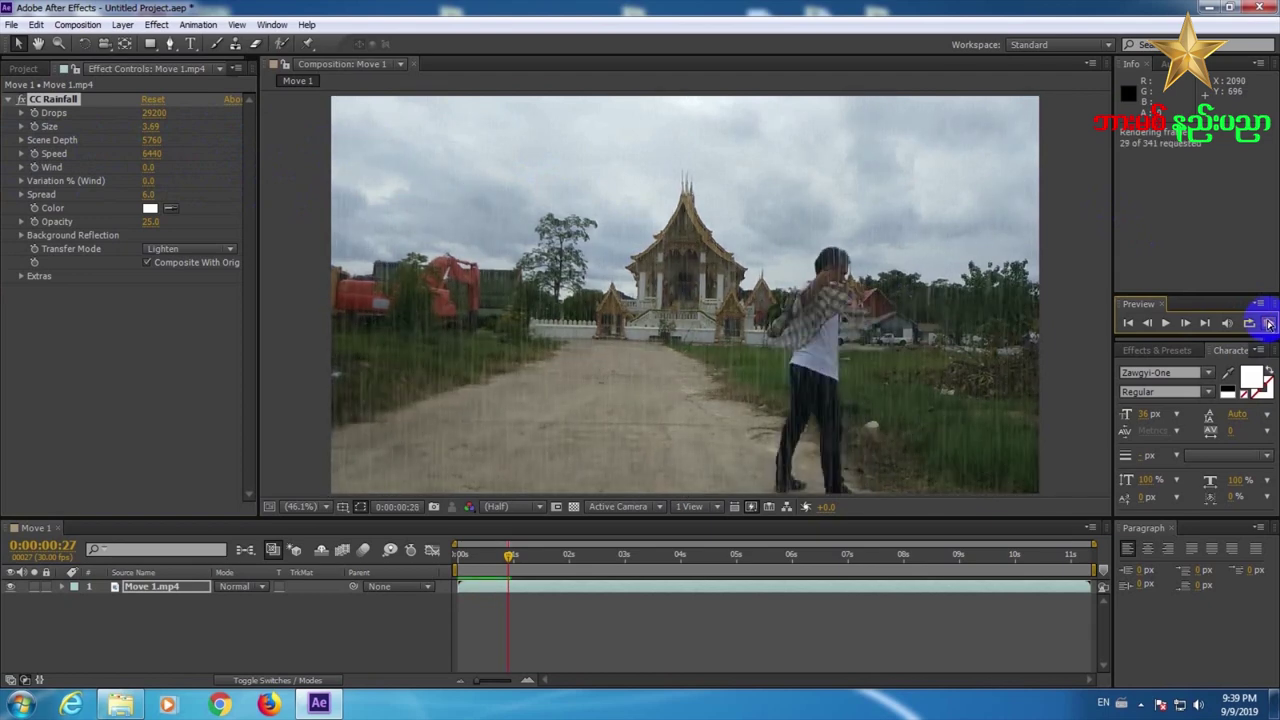
pyautogui.click(1176, 330)
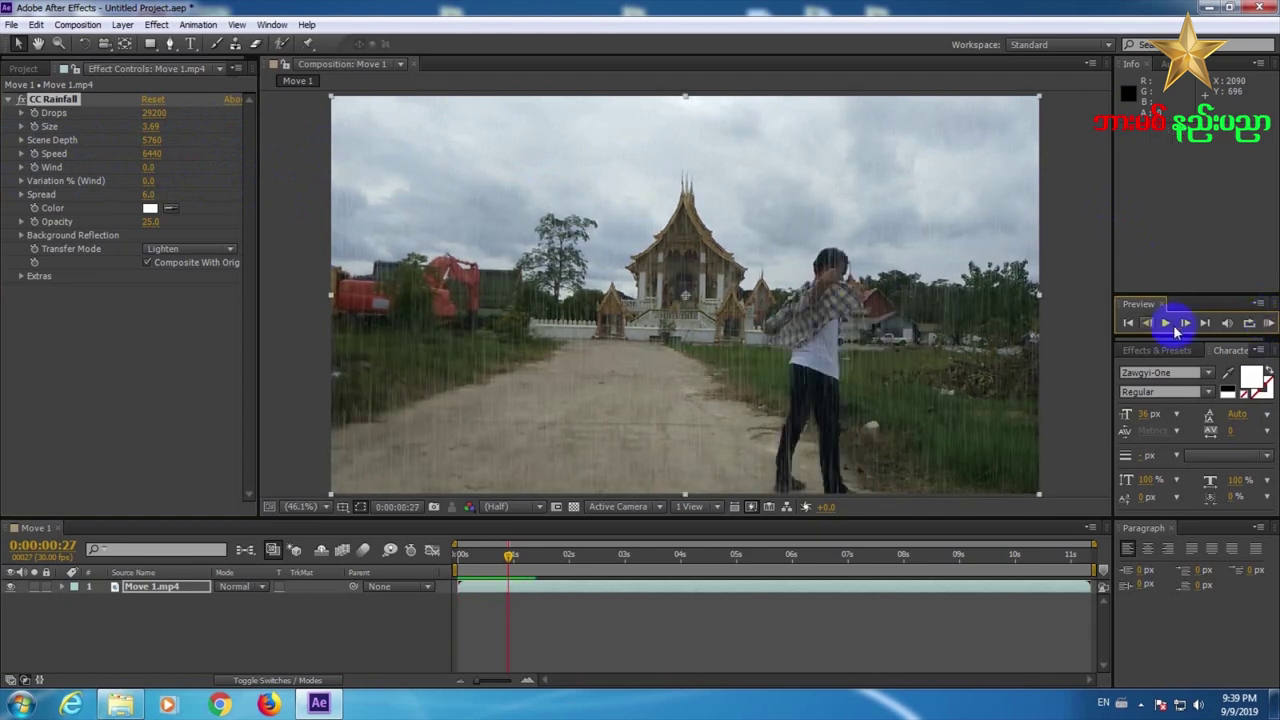
# - Set the CC Rainfall Wind to 2090 so the rain falls at a slant, and preview it
pyautogui.click(147, 168)
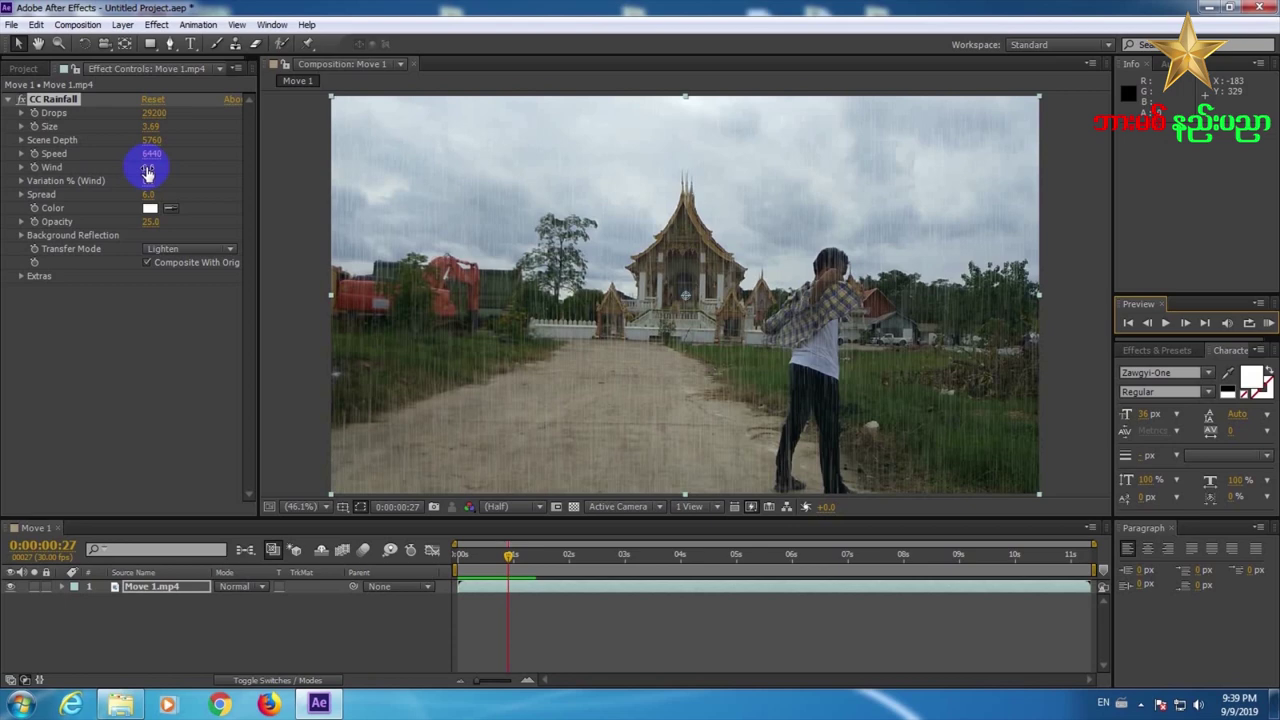
pyautogui.moveTo(147, 168); pyautogui.dragTo(340, 180)
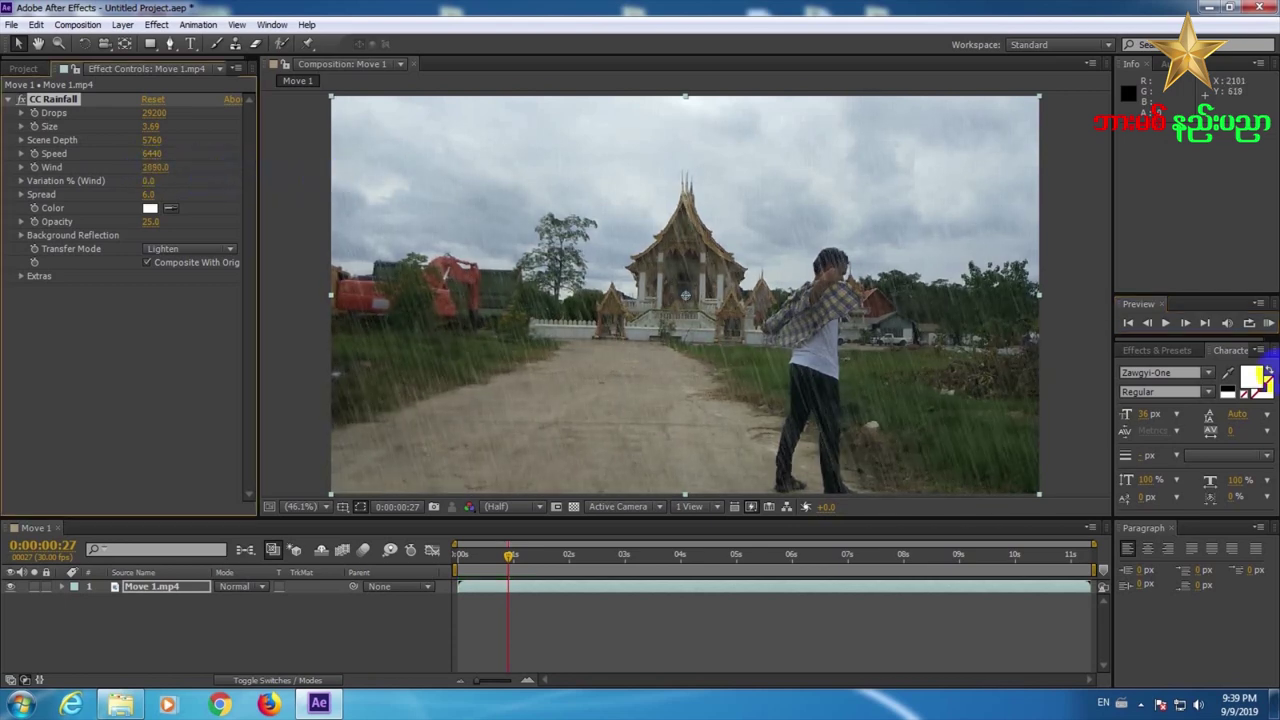
pyautogui.click(1267, 326)
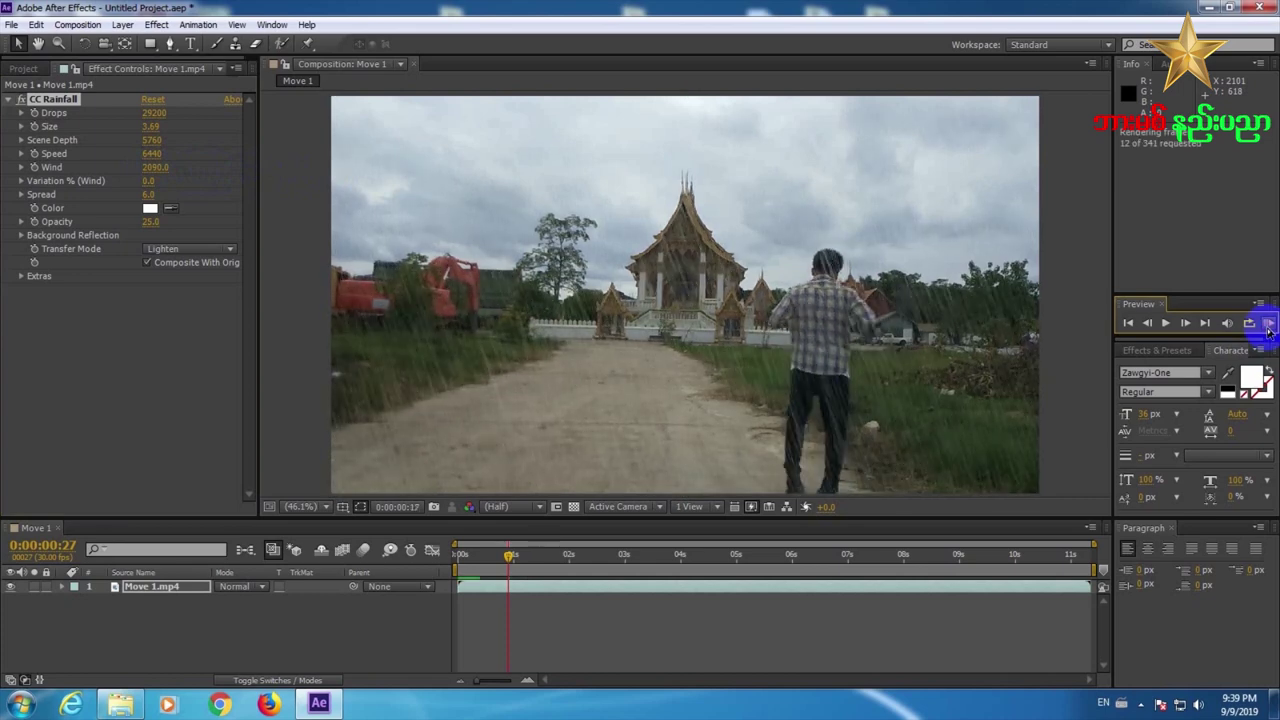
pyautogui.click(238, 210)
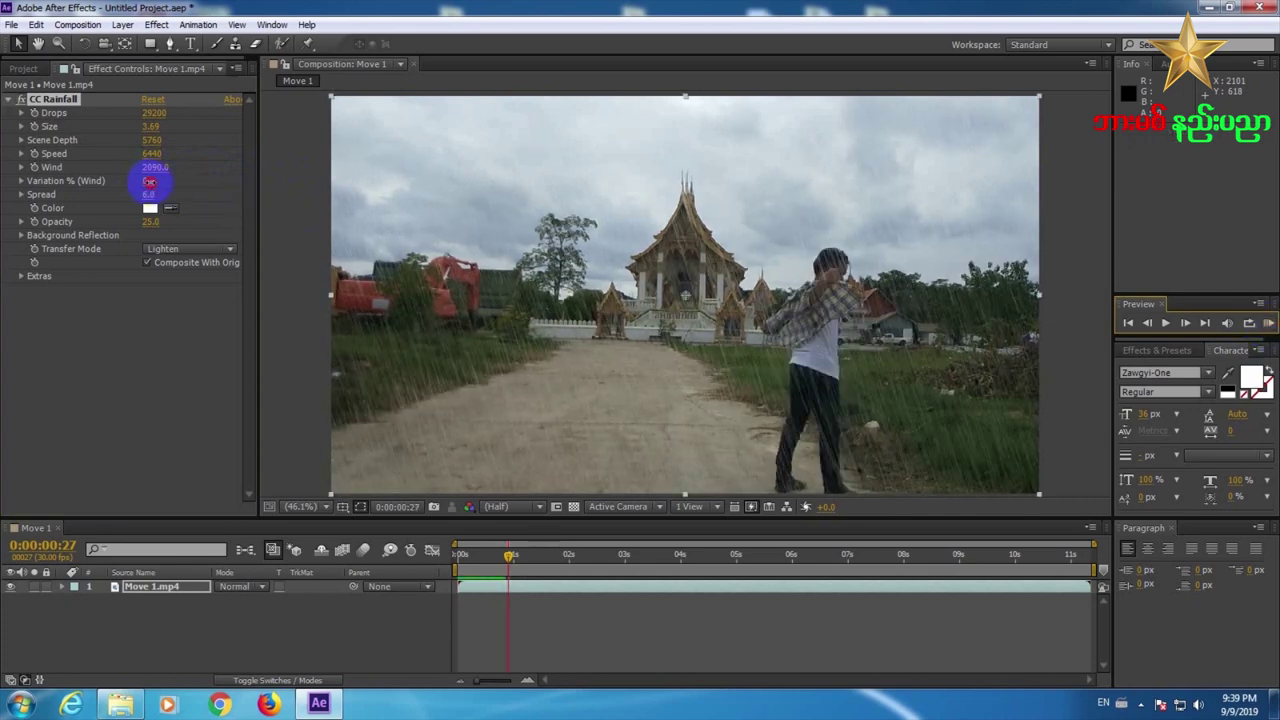
# - Set the CC Rainfall wind variation to 14 % and the Spread to 23.1, and preview the rain
pyautogui.click(149, 181)
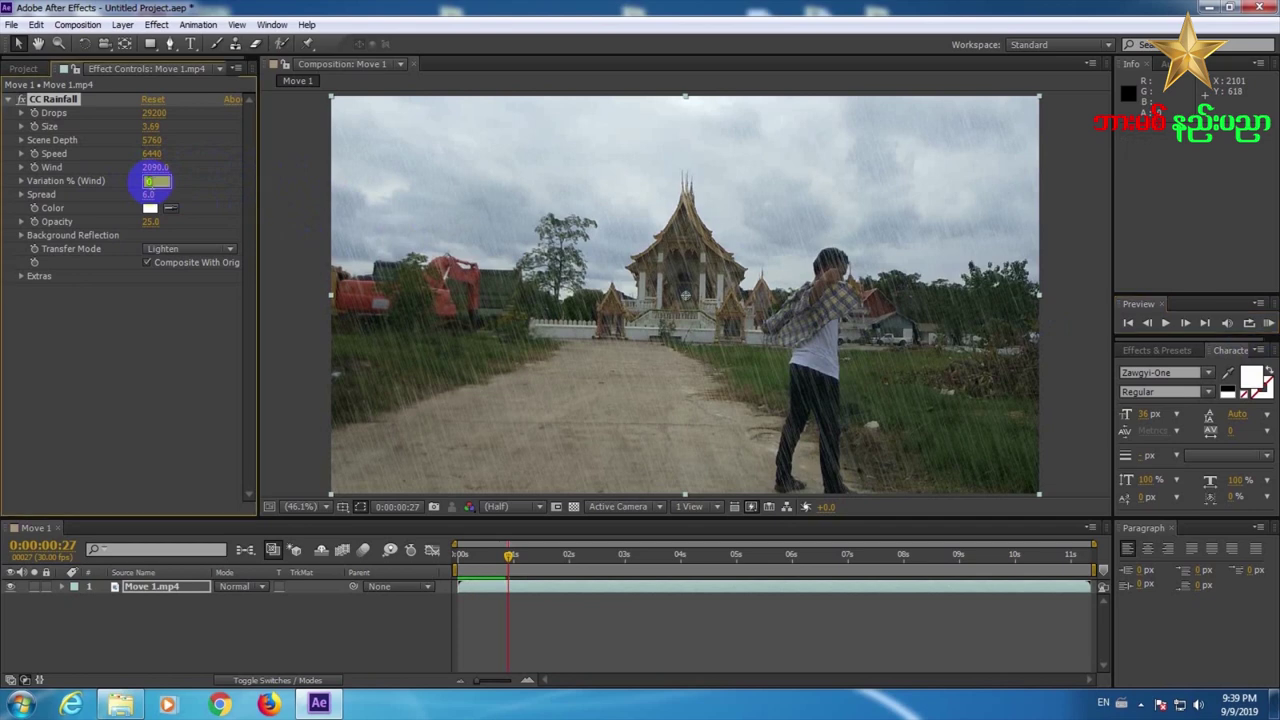
pyautogui.click(229, 186)
pyautogui.moveTo(147, 187); pyautogui.dragTo(306, 209)
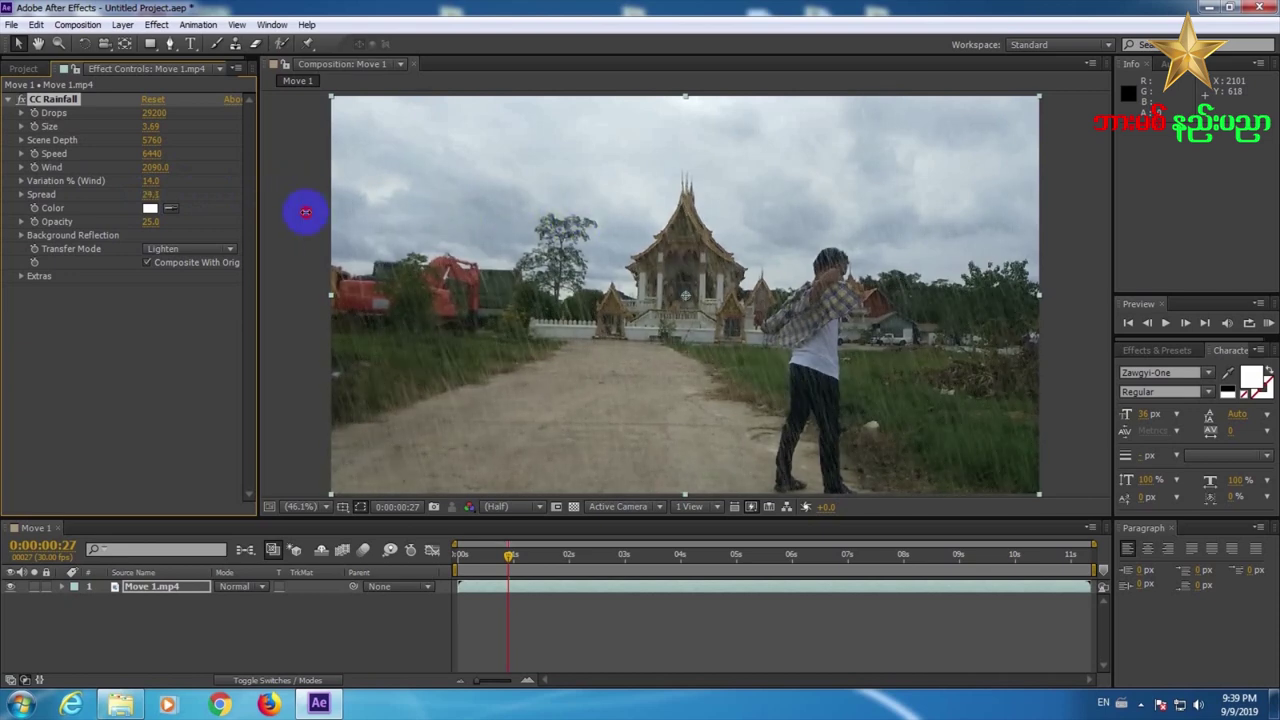
pyautogui.click(1268, 323)
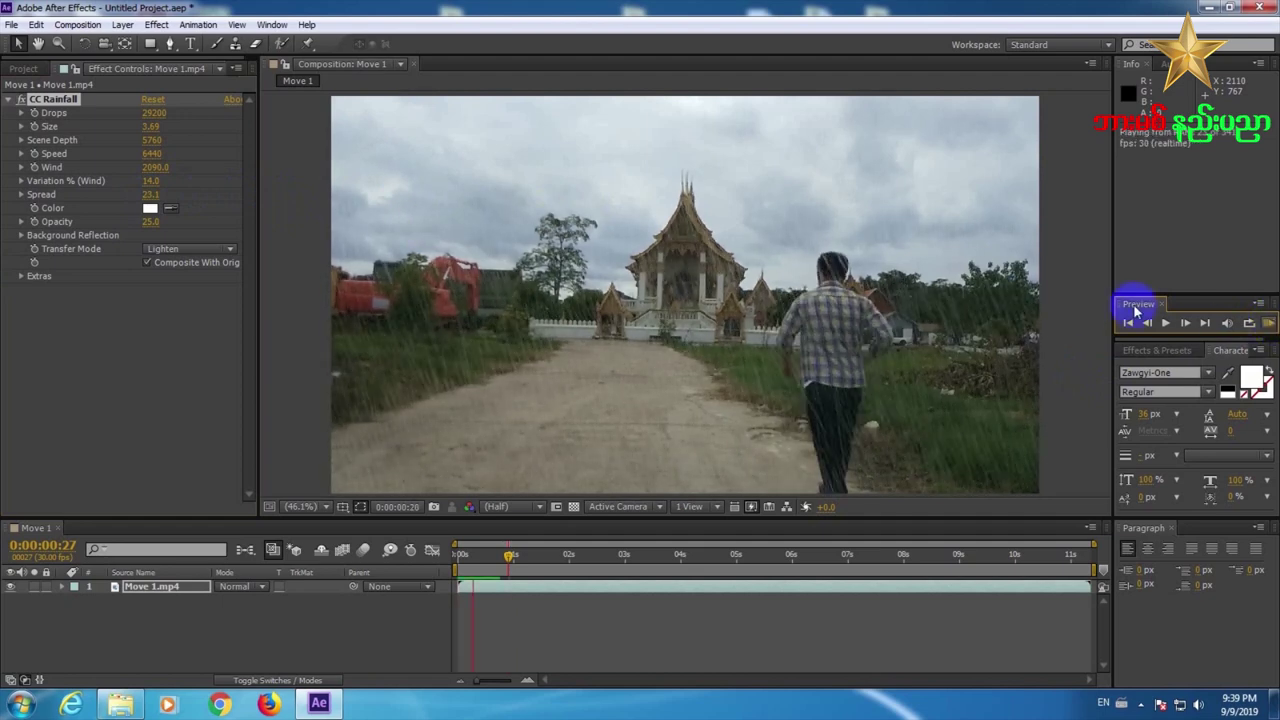
# - Set CC Rainfall to Drops 14100, Size 3.10, Scene Depth 4880, Speed 5900, Wind 90 and wind variation 0, and preview the rain
pyautogui.click(1268, 323)
pyautogui.moveTo(150, 186); pyautogui.dragTo(3, 175)
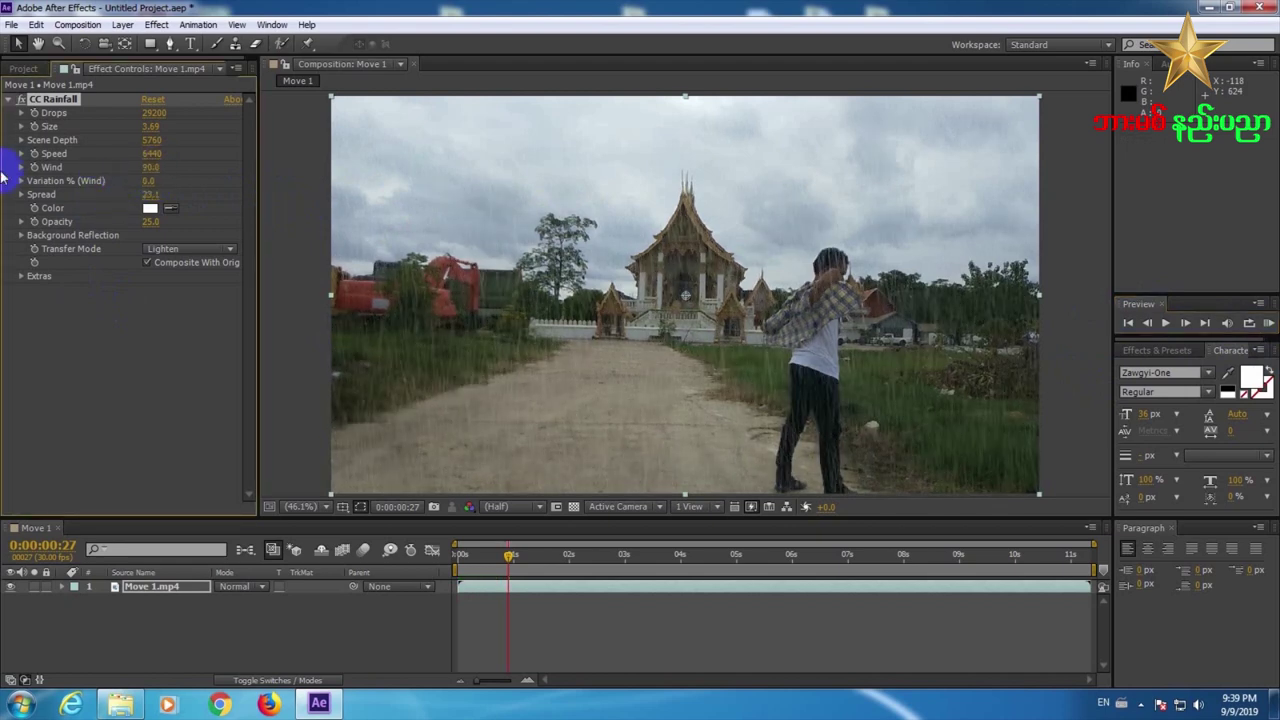
pyautogui.moveTo(140, 137); pyautogui.dragTo(20, 117)
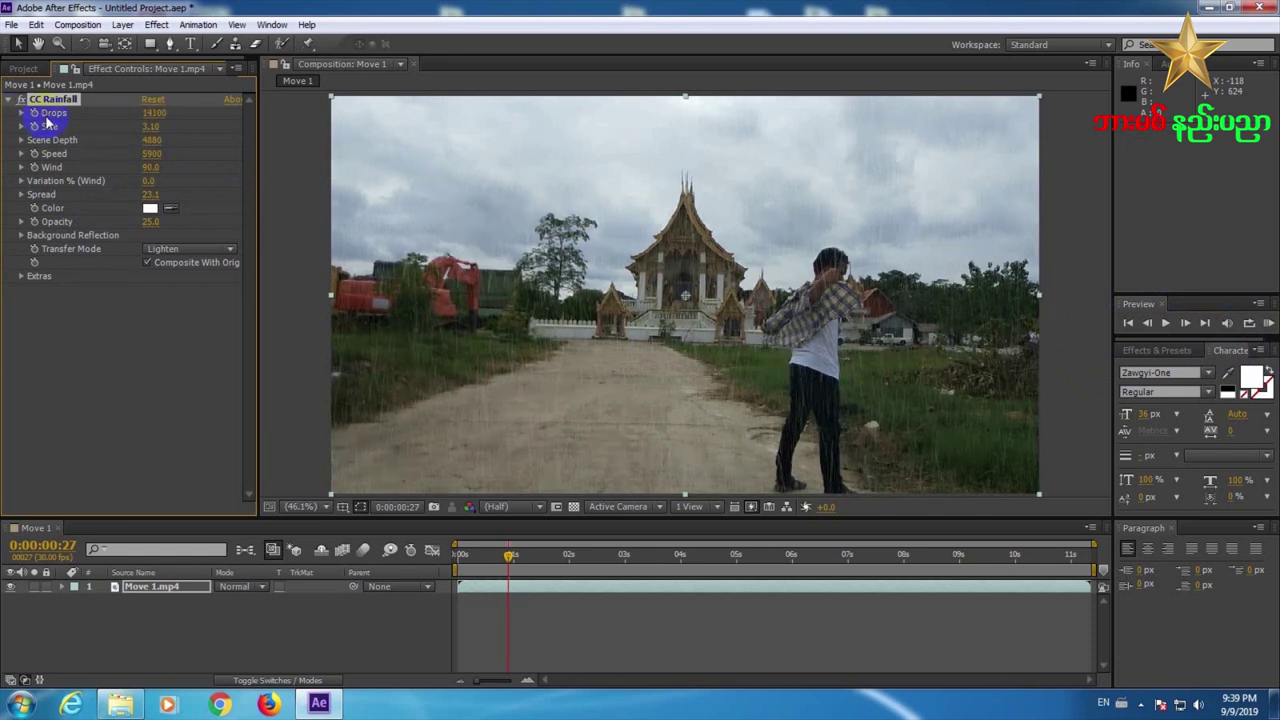
pyautogui.click(1268, 323)
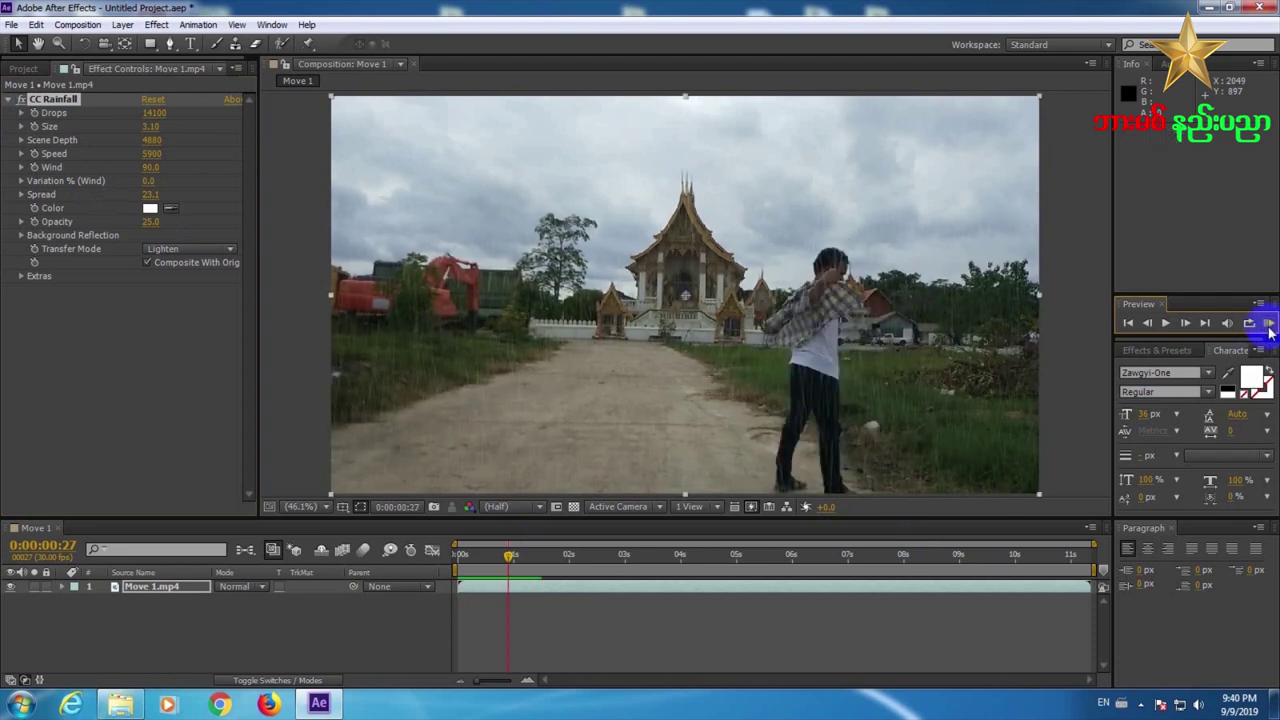
pyautogui.click(540, 602)
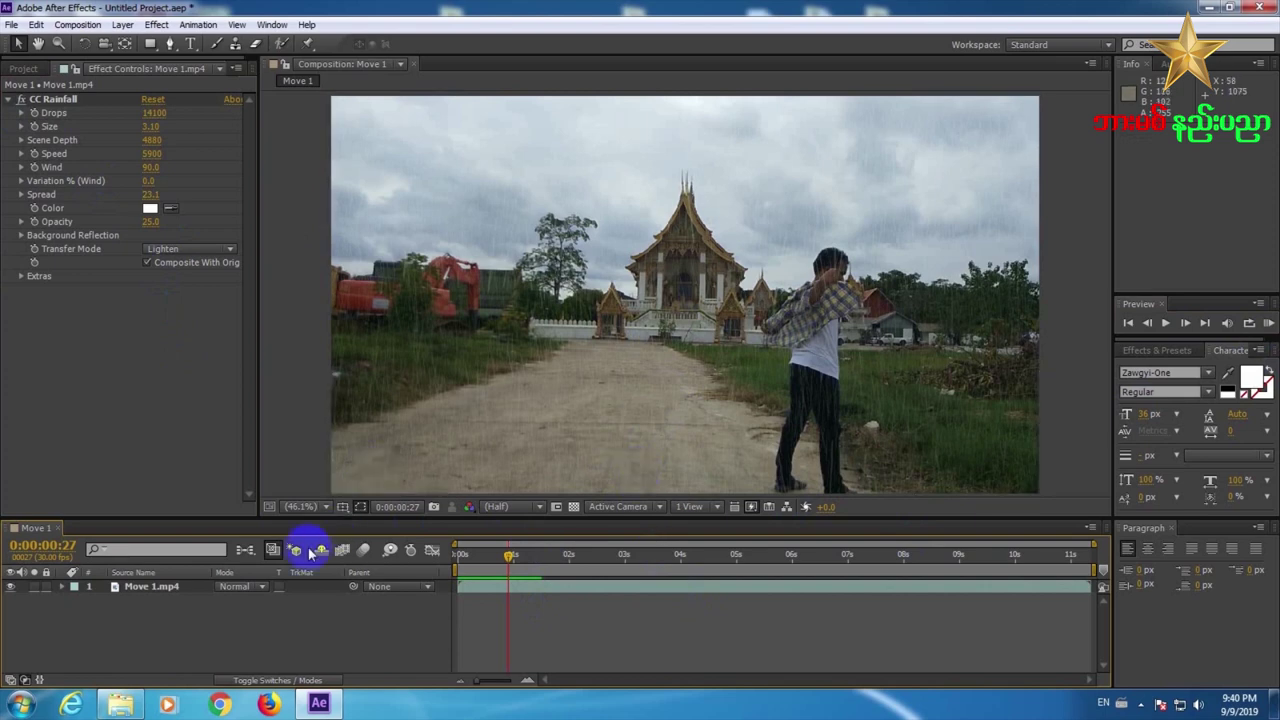
# - Create a black solid layer of 1920 × 1080 px above the Move 1.mp4 clip
pyautogui.rightClick(186, 629)
pyautogui.moveTo(283, 457)
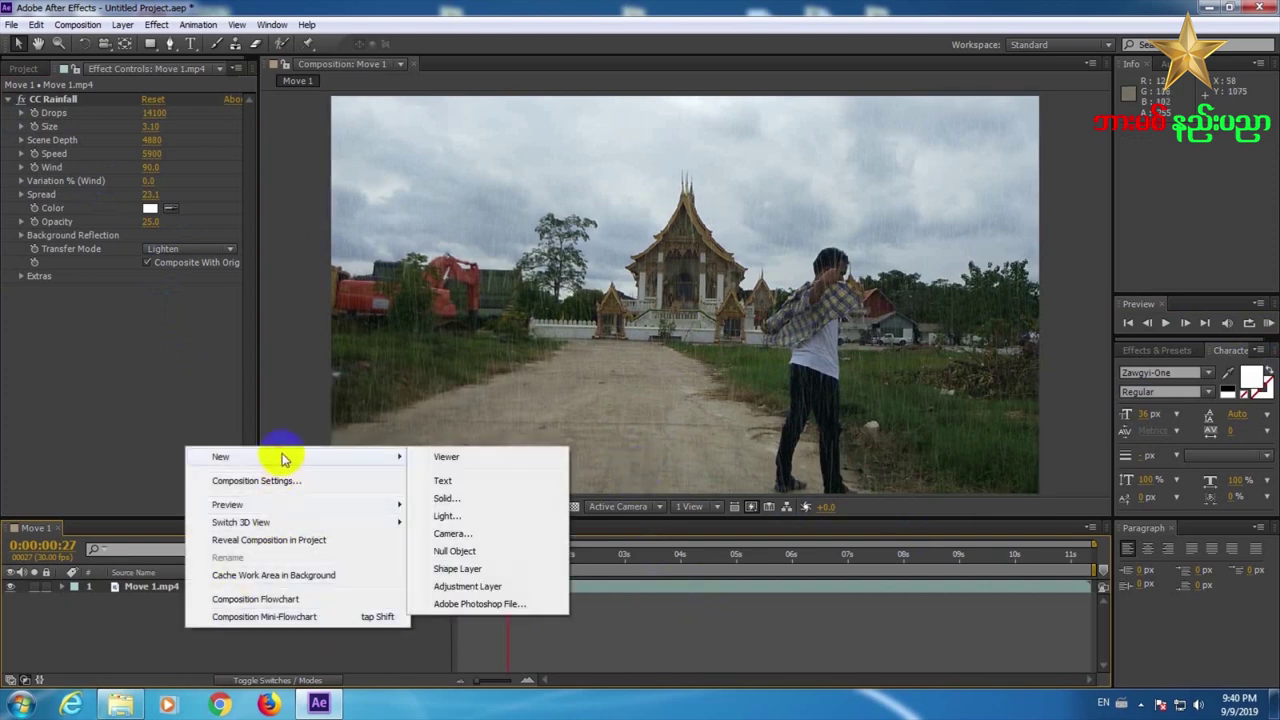
pyautogui.click(462, 498)
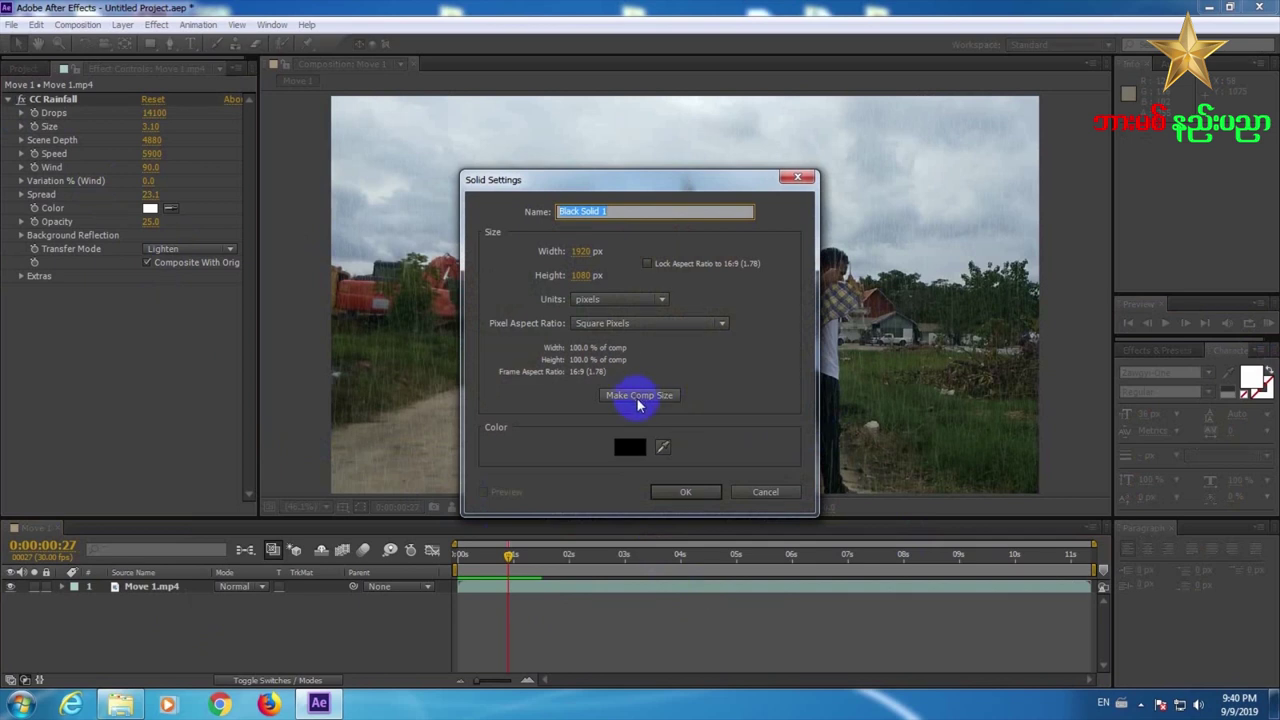
pyautogui.click(685, 491)
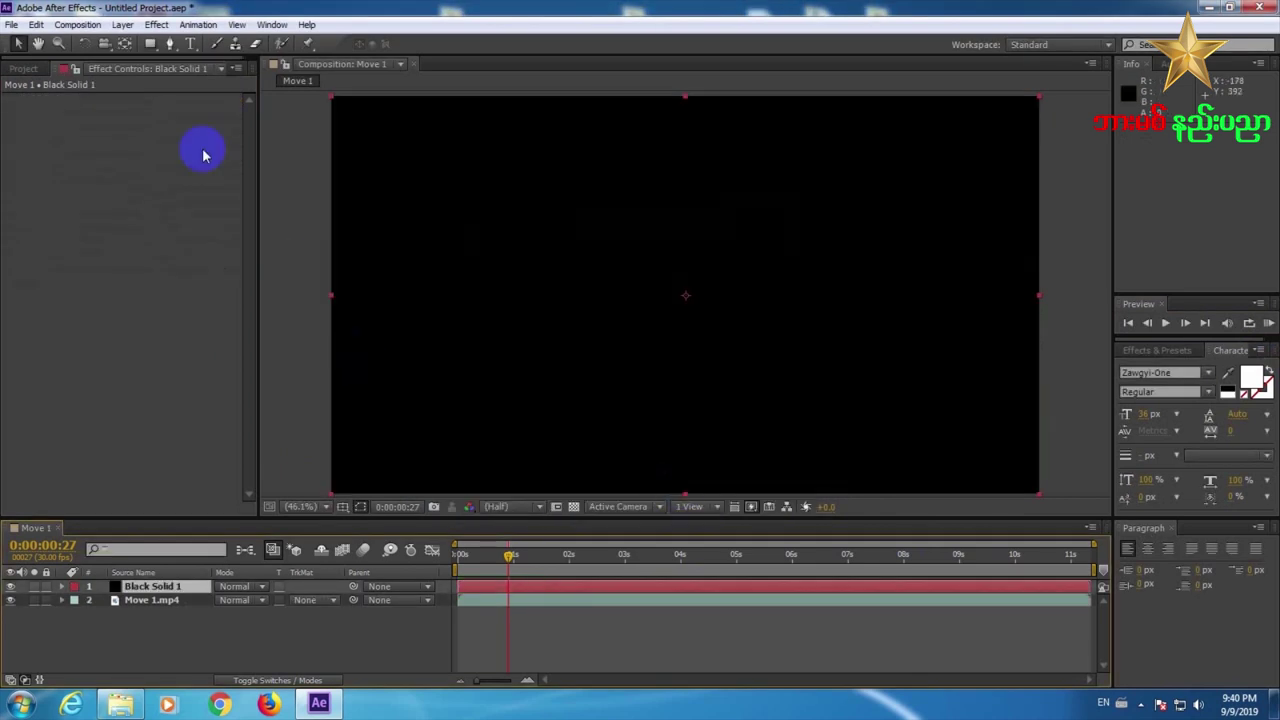
# - Apply the Advanced Lightning effect to the black solid layer
pyautogui.click(157, 26)
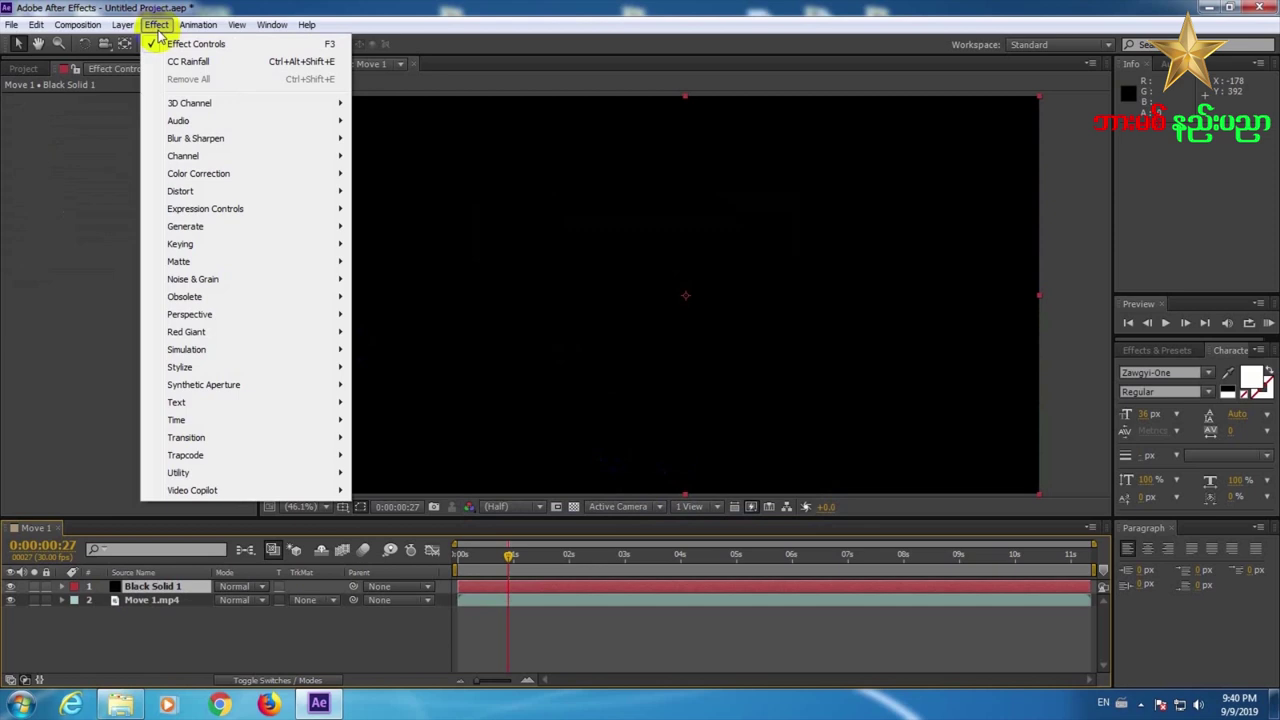
pyautogui.moveTo(207, 234)
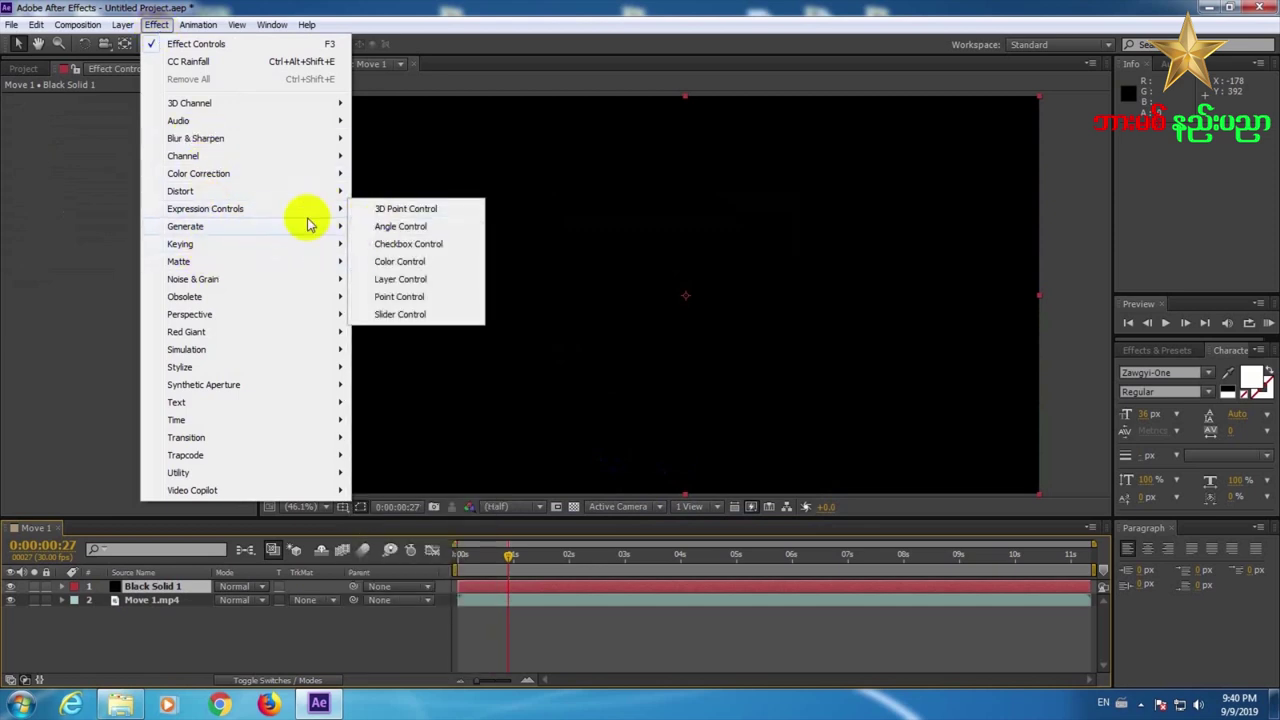
pyautogui.moveTo(295, 227)
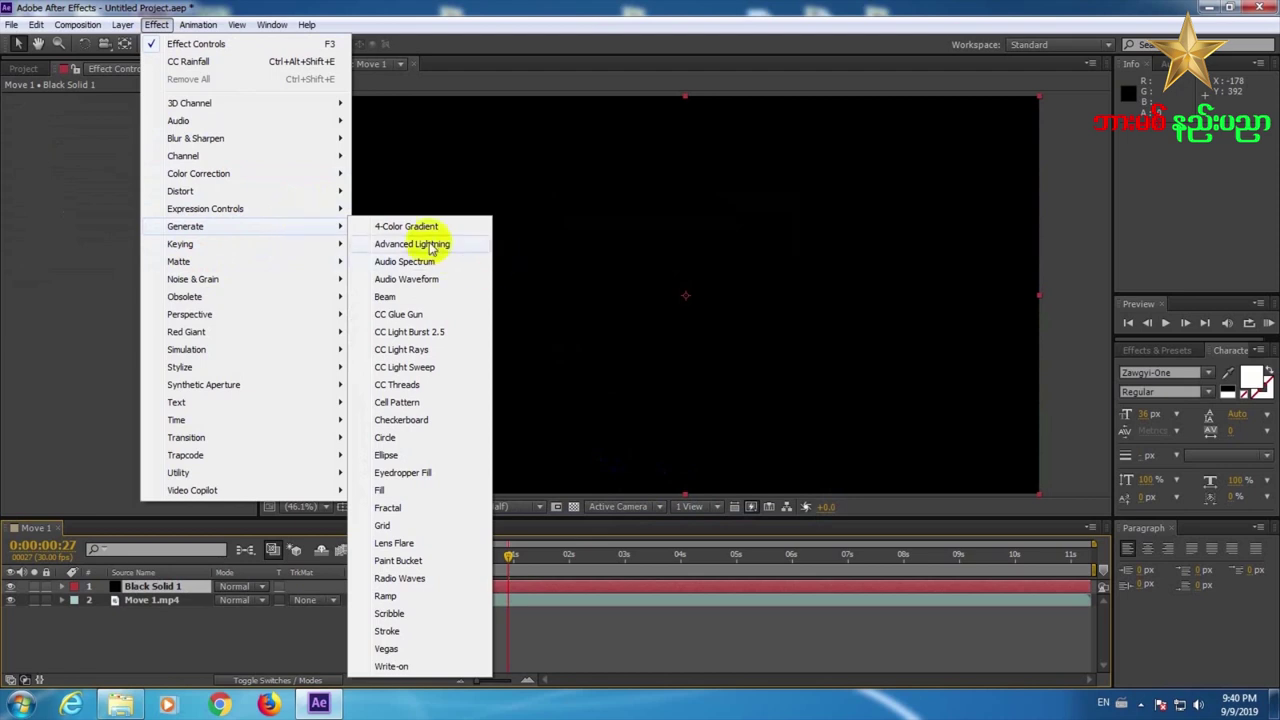
pyautogui.click(398, 248)
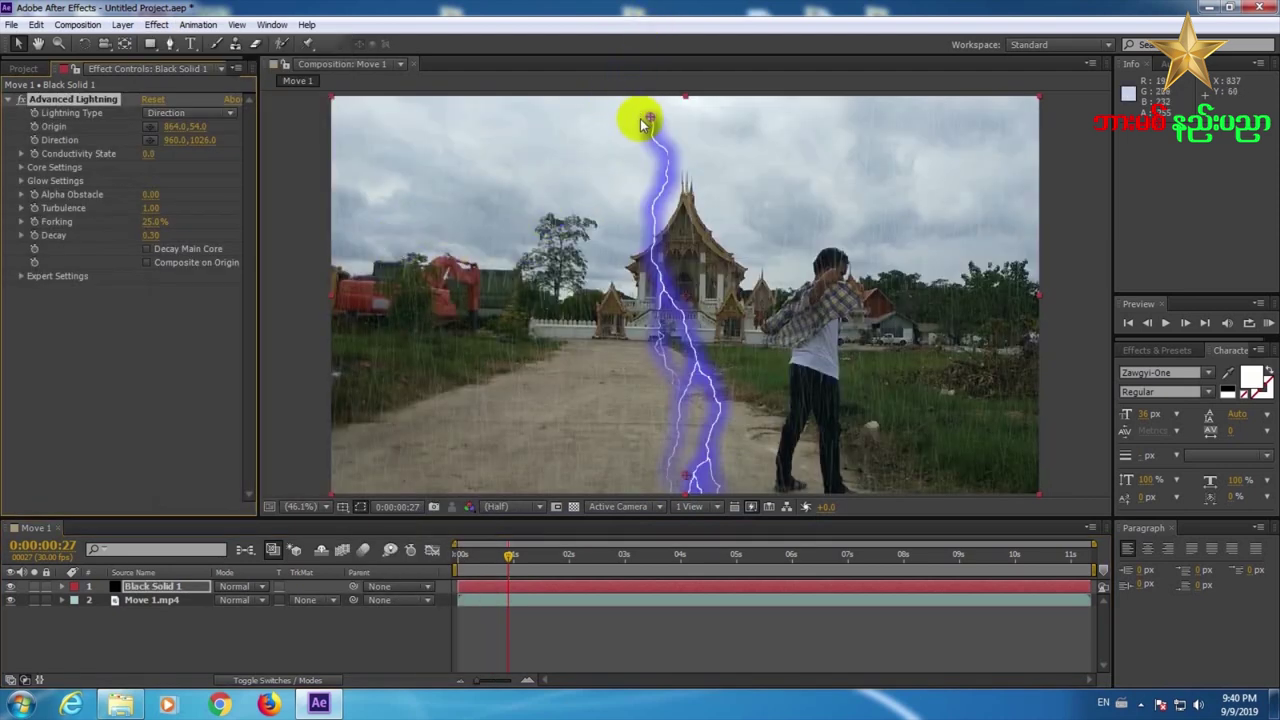
# - Set the Lightning Type to Strike and place its Origin at about 321.8, 123.4 and Direction at about 758.3, 273.5 in the sky
pyautogui.click(199, 116)
pyautogui.click(201, 148)
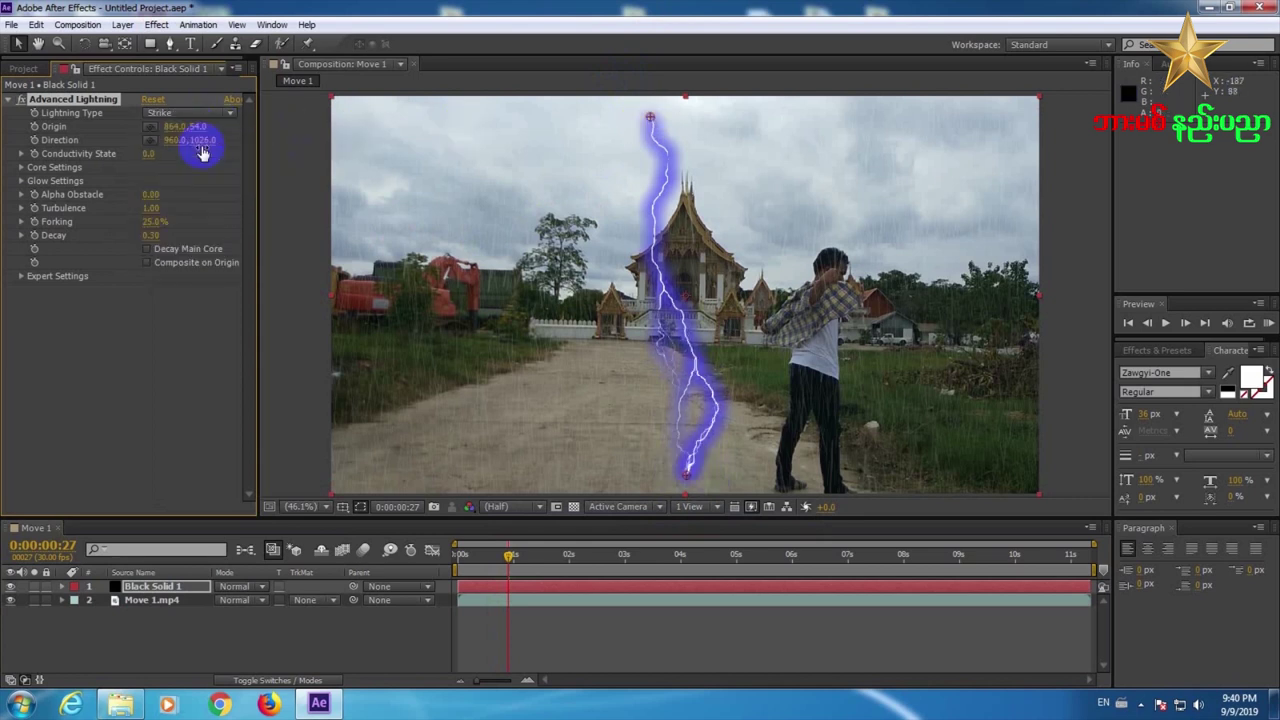
pyautogui.moveTo(651, 120); pyautogui.dragTo(451, 143)
pyautogui.moveTo(682, 482); pyautogui.dragTo(608, 197)
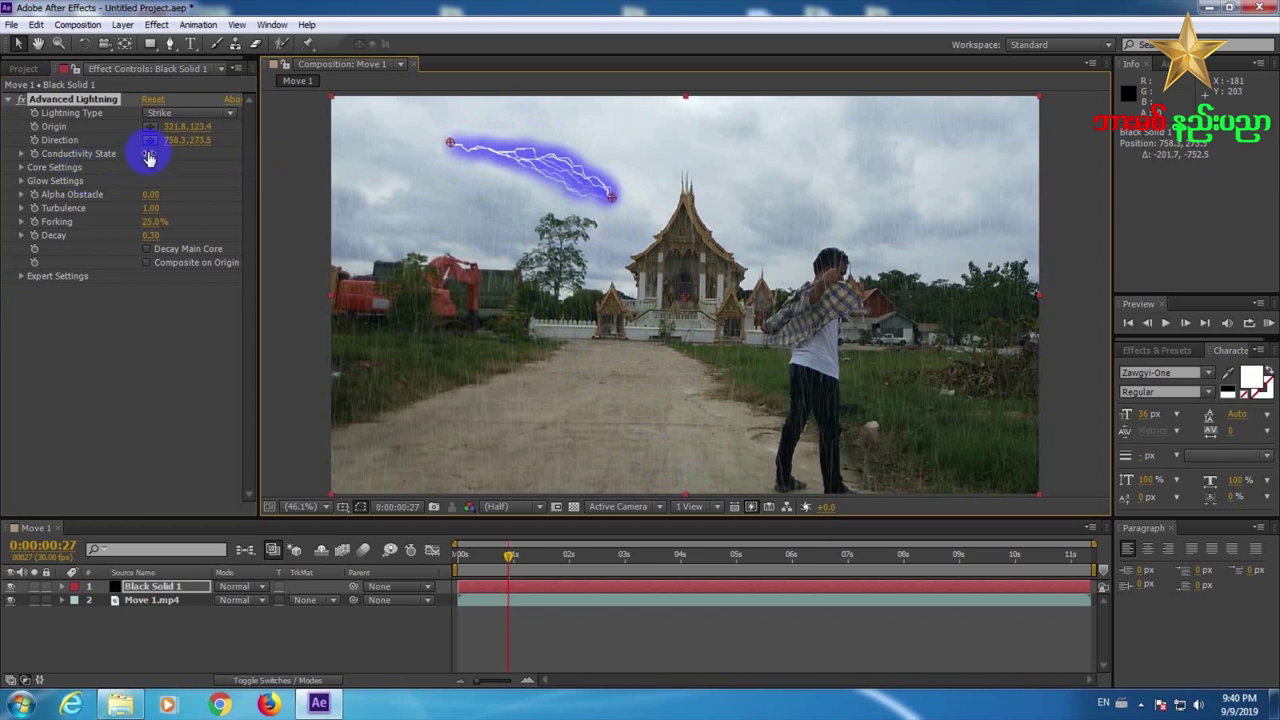
# - Try a Conductivity State of 4.0, undo it, and start keyframing Conductivity State, Turbulence and Forking at 0:00:01:17
pyautogui.moveTo(148, 154); pyautogui.dragTo(150, 189)
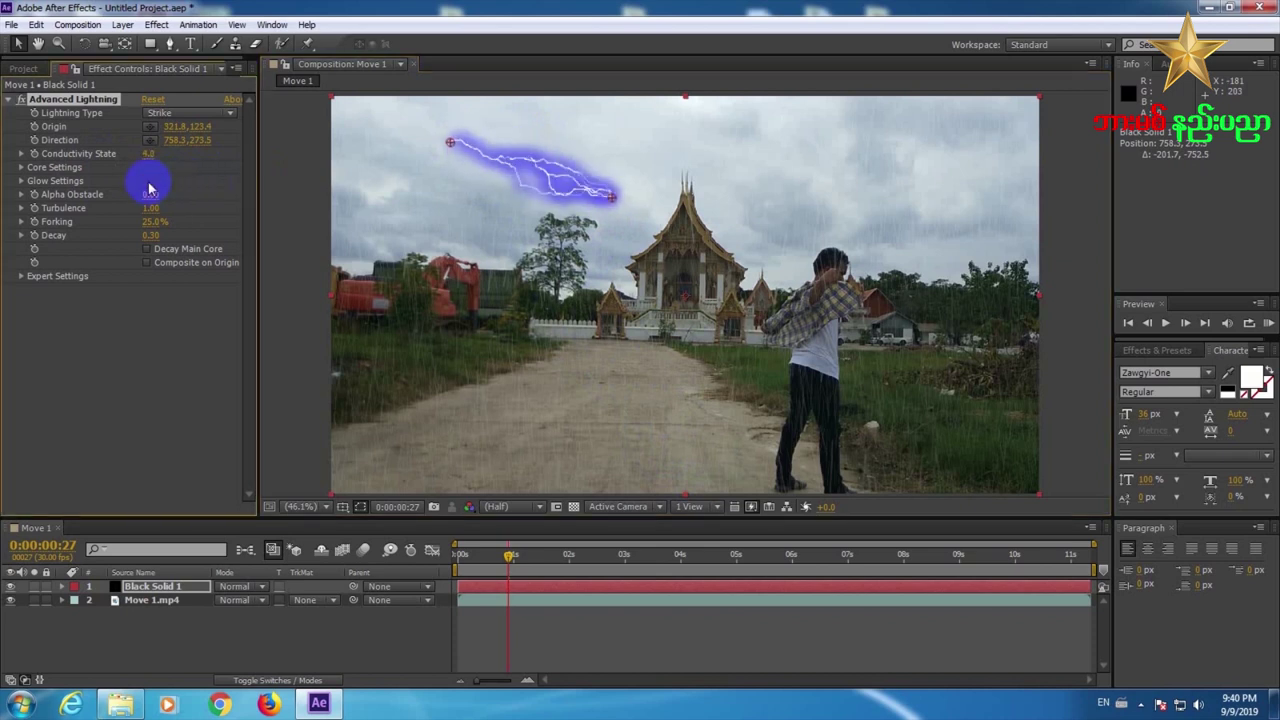
pyautogui.hotkey('ctrl', 'z')
pyautogui.click(565, 574)
pyautogui.moveTo(510, 557); pyautogui.dragTo(548, 560)
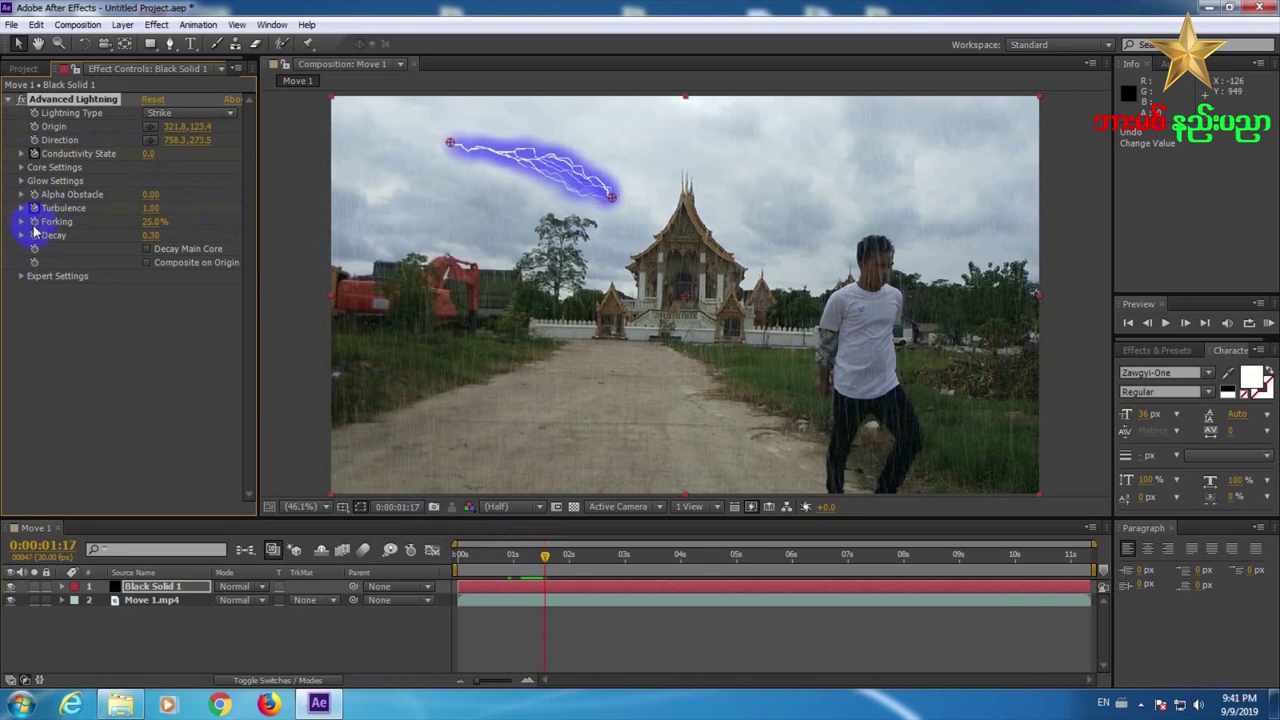
# - At 0:00:02:18, set Conductivity State to 0.9, Turbulence to 1.01 and Forking to 0 %, and preview the lightning animation
pyautogui.click(603, 562)
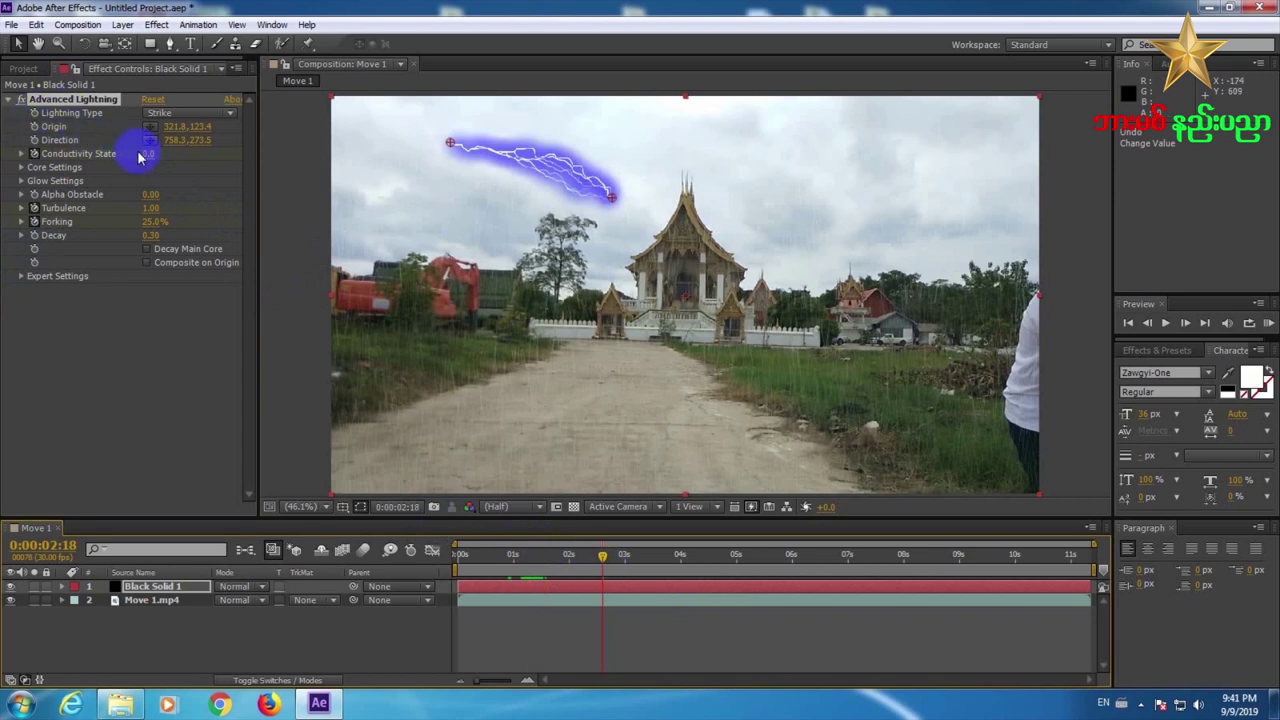
pyautogui.moveTo(148, 153); pyautogui.dragTo(151, 150)
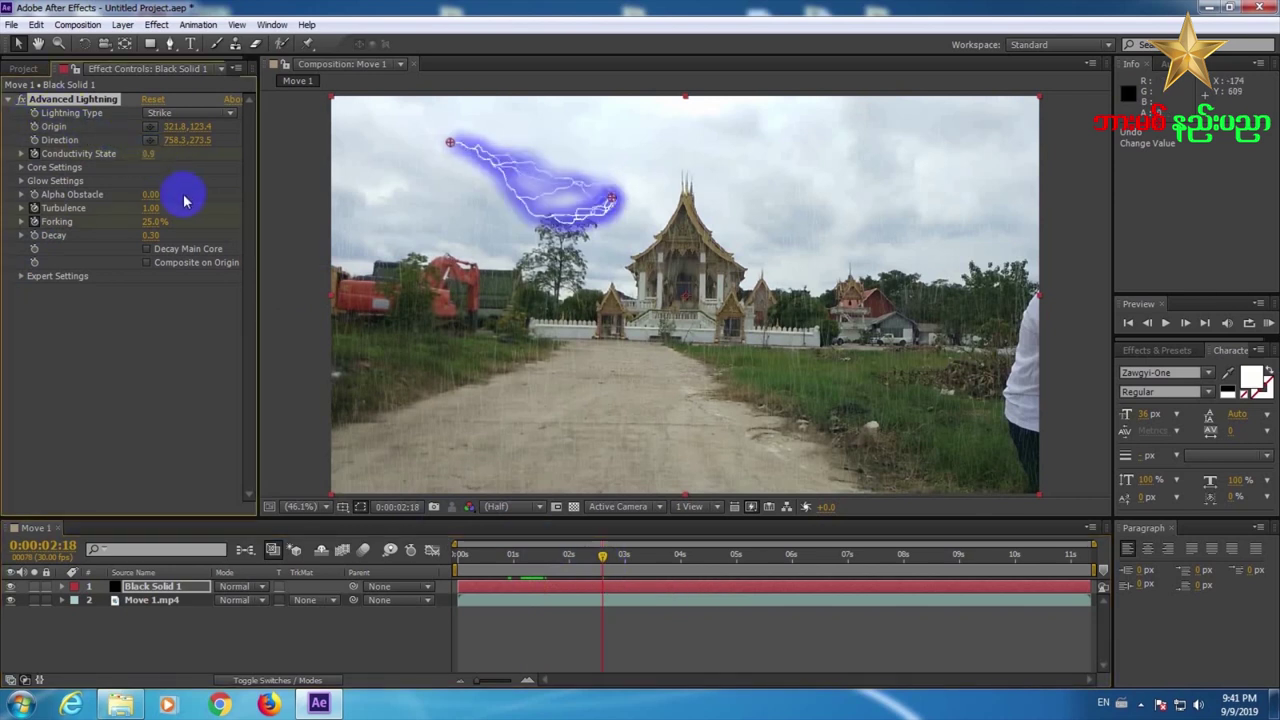
pyautogui.moveTo(152, 207)
pyautogui.mouseDown()
pyautogui.moveTo(165, 212)
pyautogui.moveTo(155, 221)
pyautogui.moveTo(123, 212)
pyautogui.mouseUp()
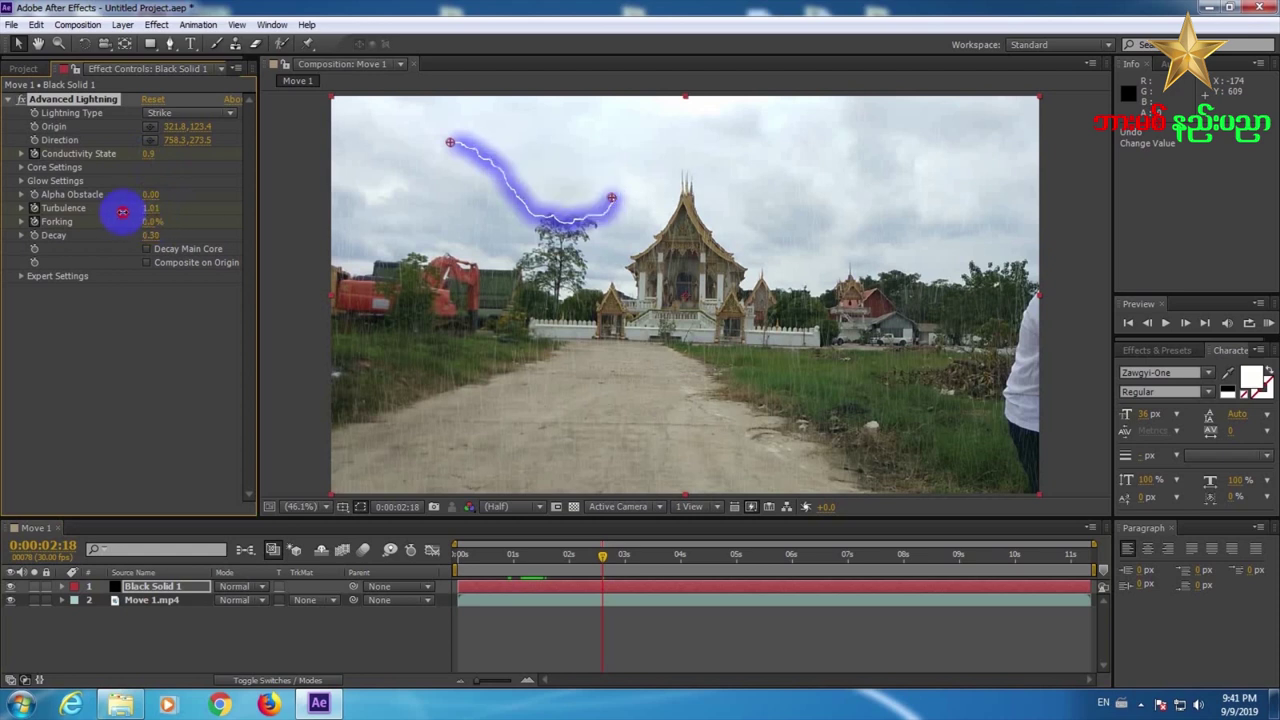
pyautogui.click(1268, 322)
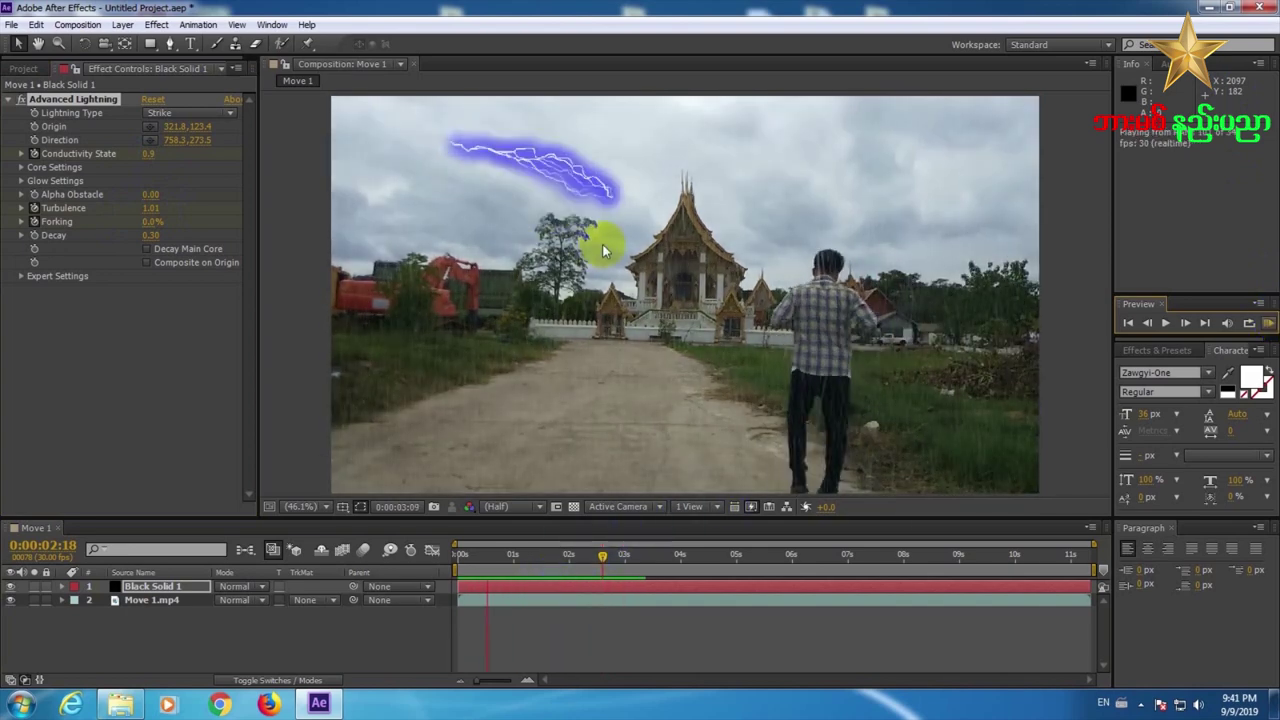
pyautogui.click(587, 590)
# - Try the lightning's Direction point at about 769.2, 204.1 and preview the strike
pyautogui.moveTo(611, 199); pyautogui.dragTo(613, 176)
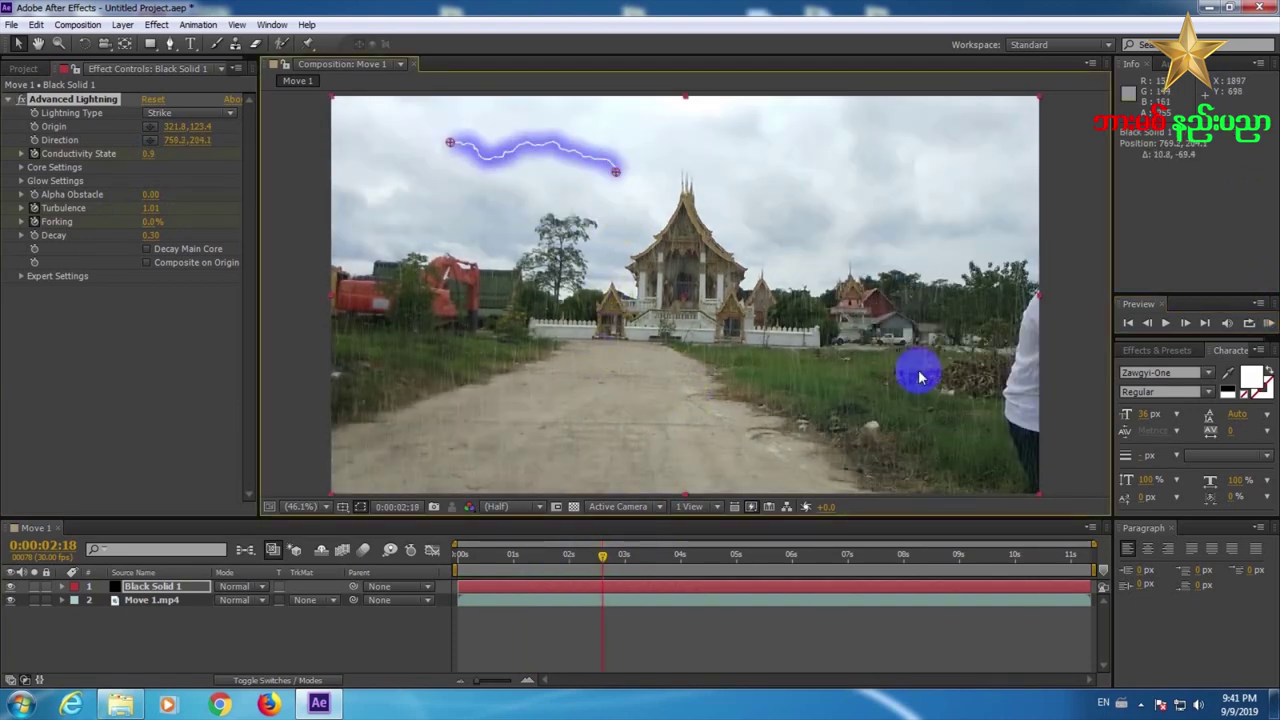
pyautogui.click(1268, 323)
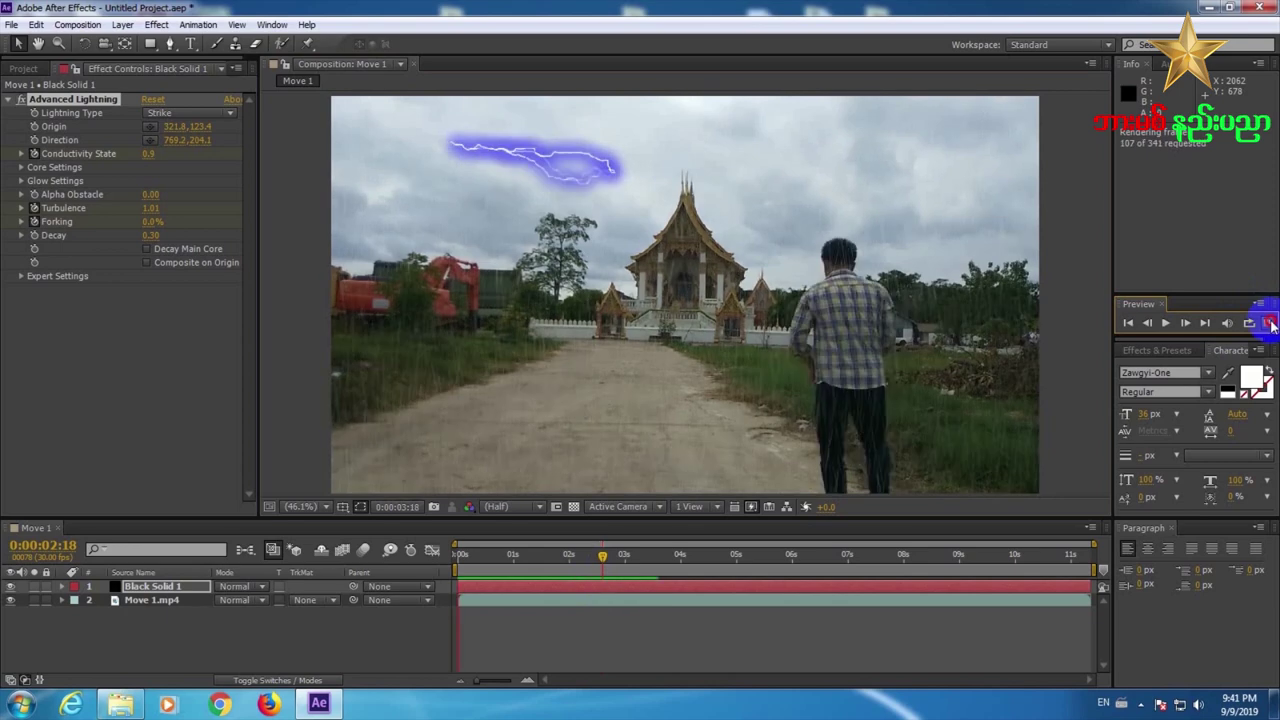
pyautogui.click(562, 597)
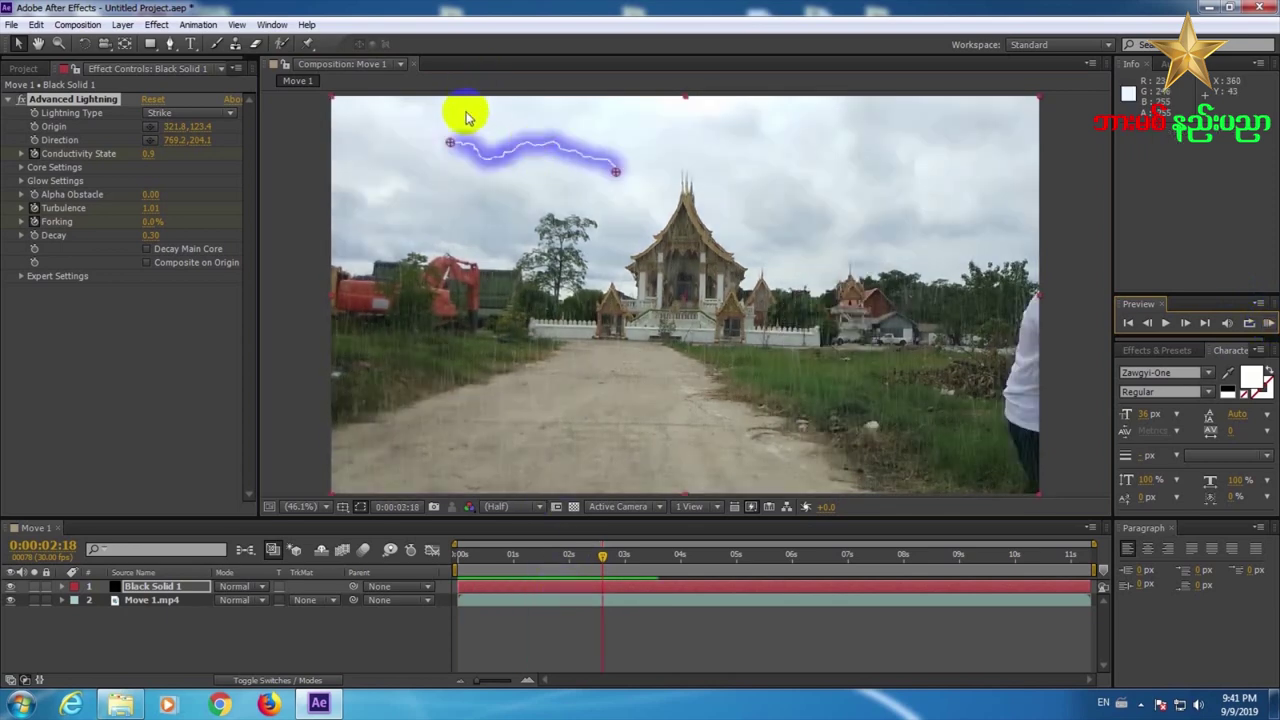
# - Move the lightning's Origin to about 159.2, 54.0 and its Direction to about 400.5, 329.9, and preview the strike
pyautogui.moveTo(449, 141); pyautogui.dragTo(401, 136)
pyautogui.moveTo(617, 178); pyautogui.dragTo(480, 218)
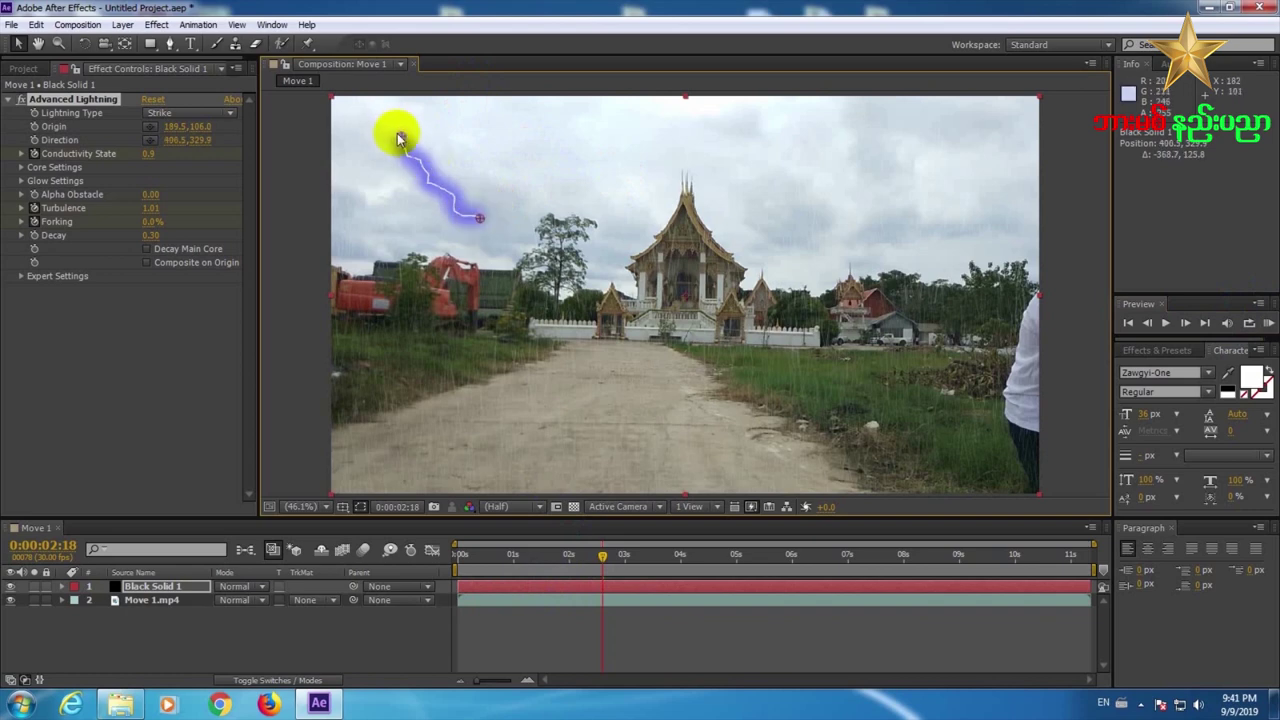
pyautogui.moveTo(398, 138); pyautogui.dragTo(390, 118)
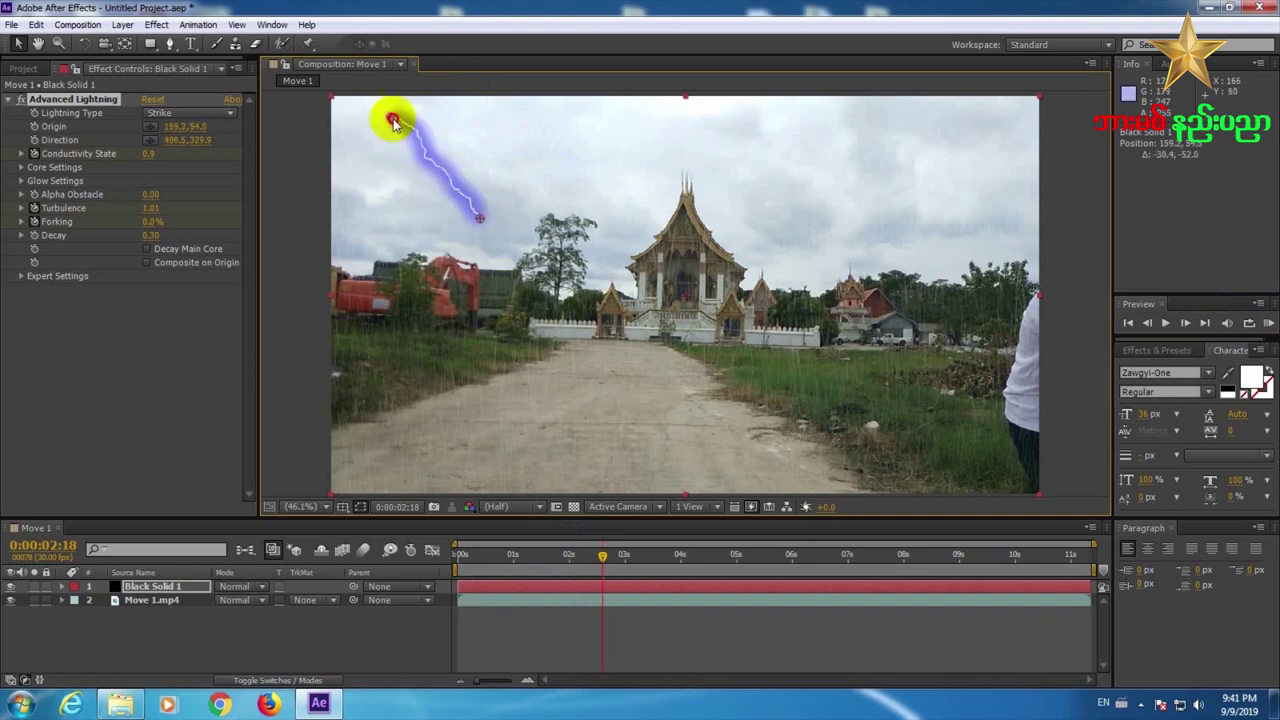
pyautogui.click(1268, 323)
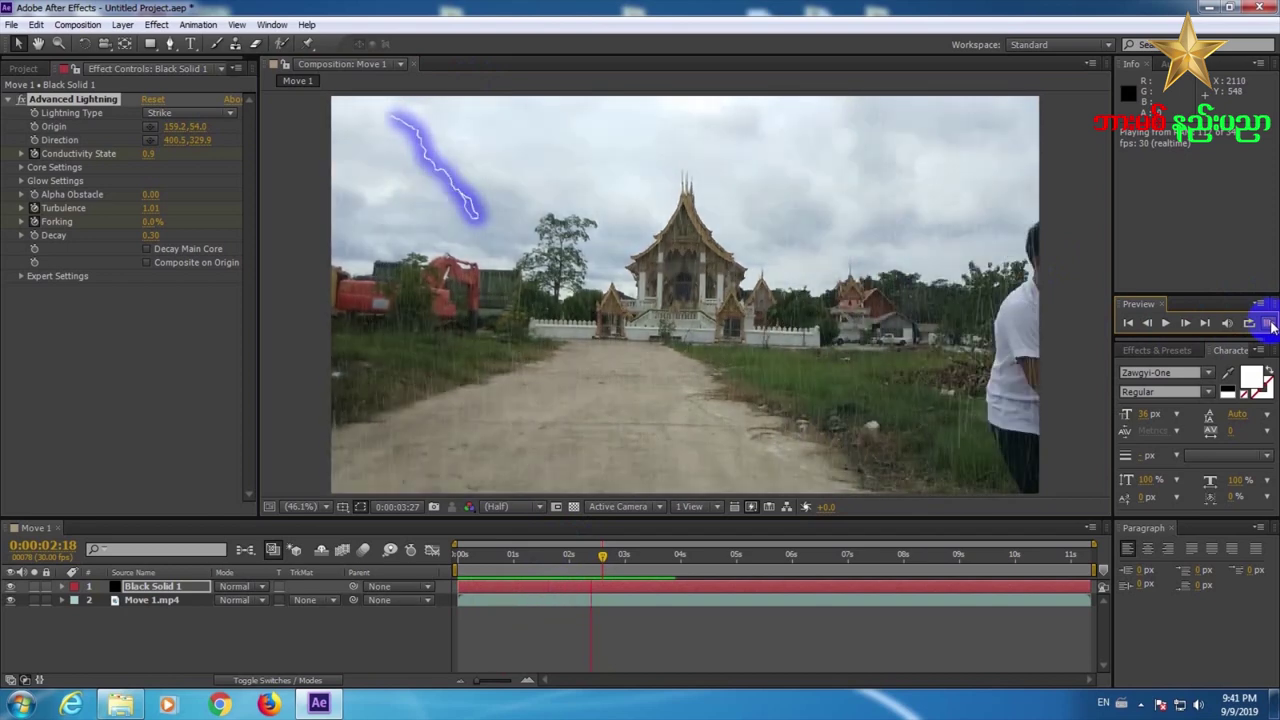
pyautogui.click(1268, 324)
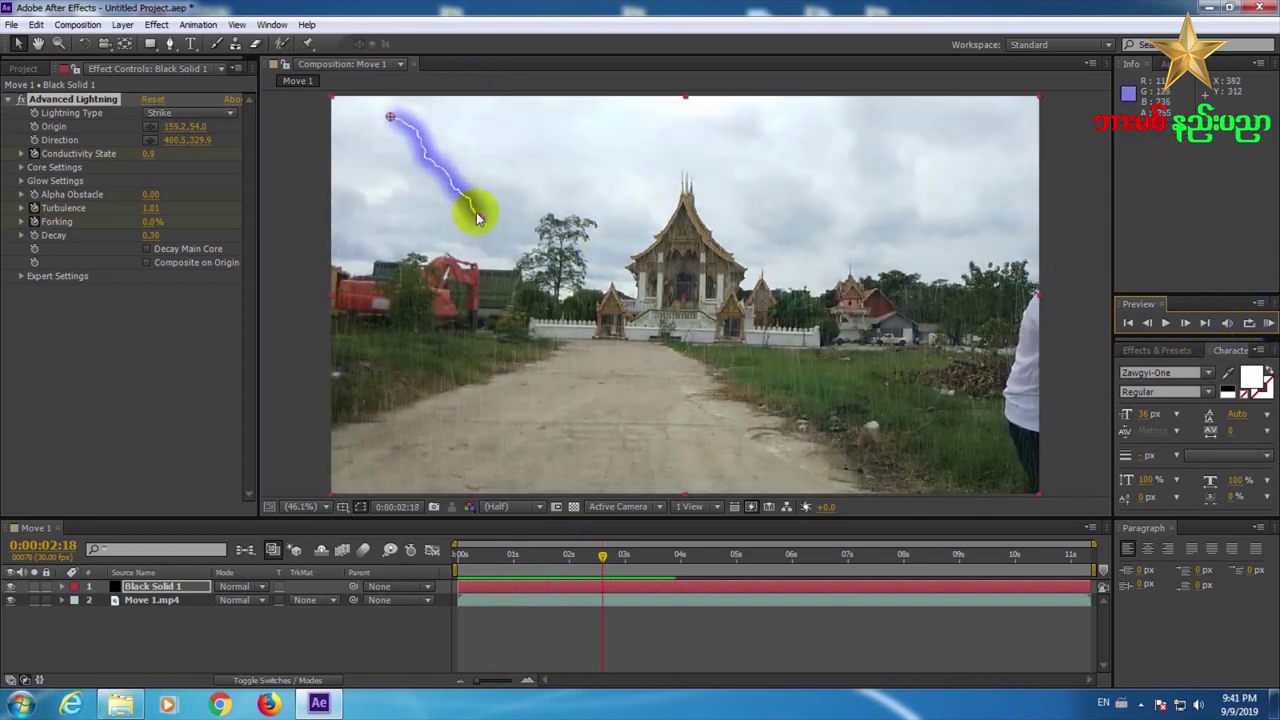
# - Reveal the black solid layer's keyframed properties and go to its first keyframes at 0:00:01:17
pyautogui.click(541, 587)
pyautogui.press('u')
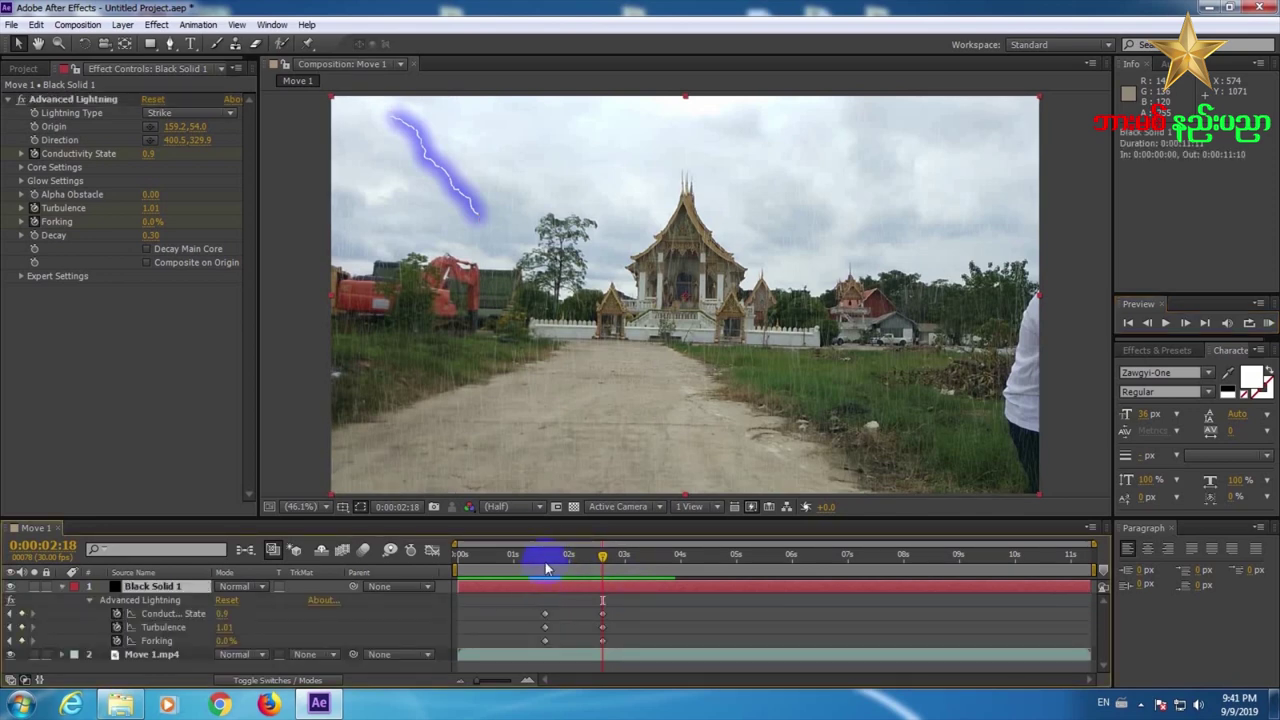
pyautogui.click(545, 555)
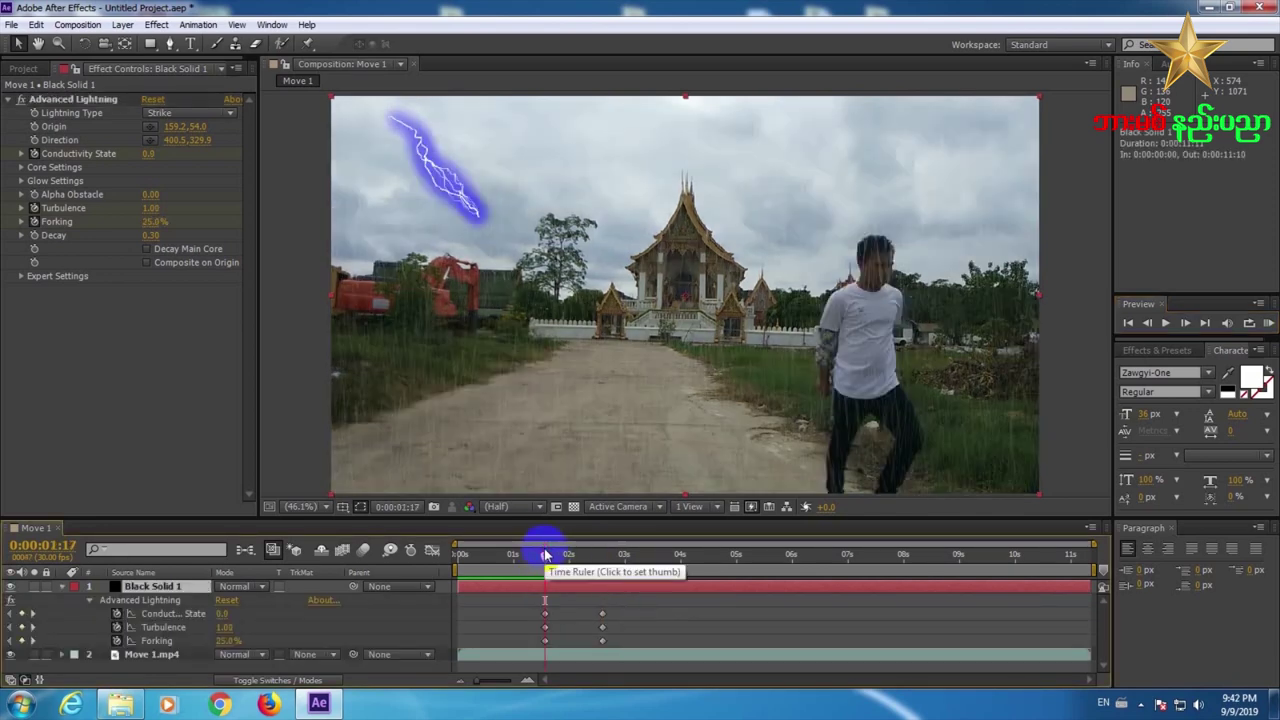
# - Try moving the lightning's Origin to 330.2, 54.0 without keyframing it, and preview the strike
pyautogui.click(170, 125)
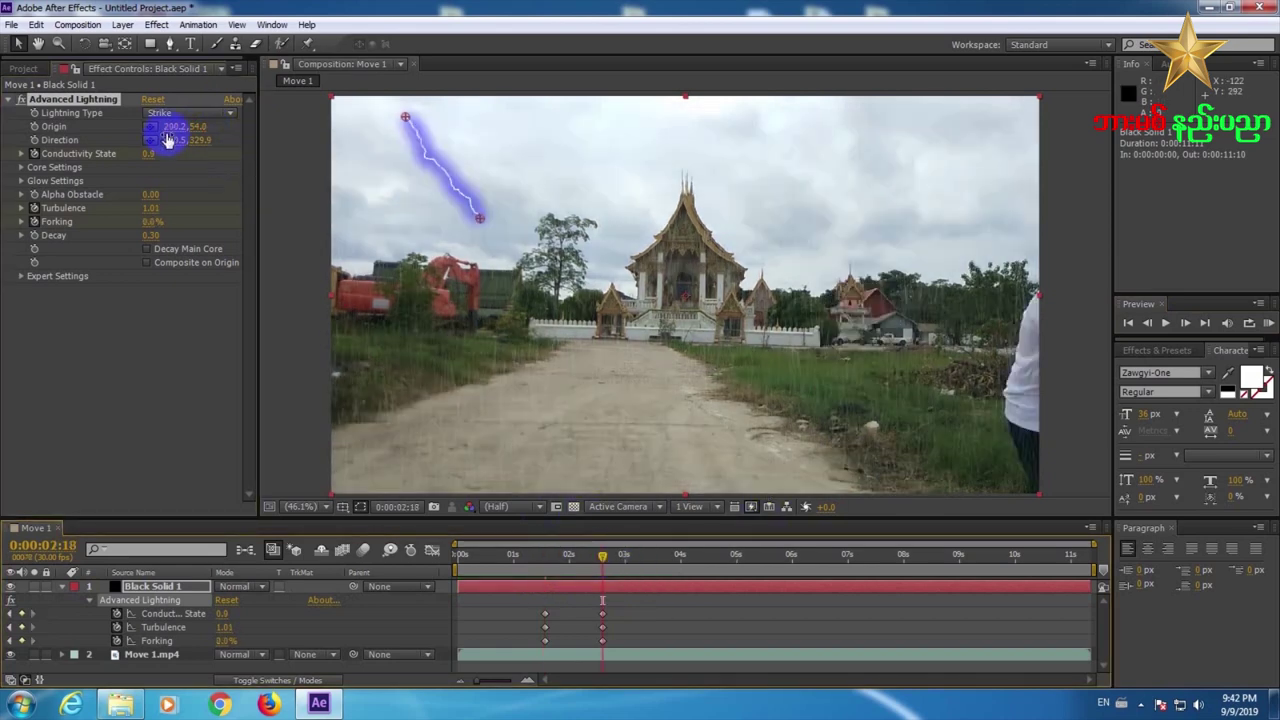
pyautogui.moveTo(168, 126); pyautogui.dragTo(290, 150)
pyautogui.click(1268, 323)
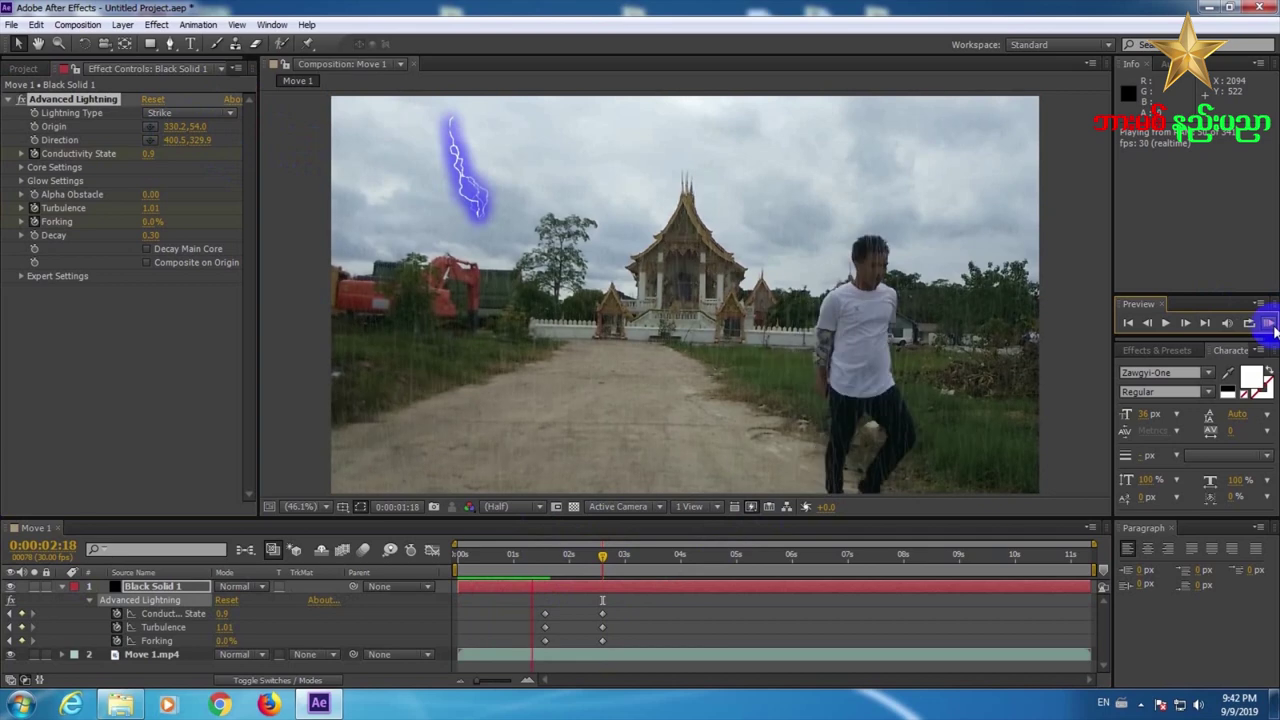
pyautogui.click(847, 557)
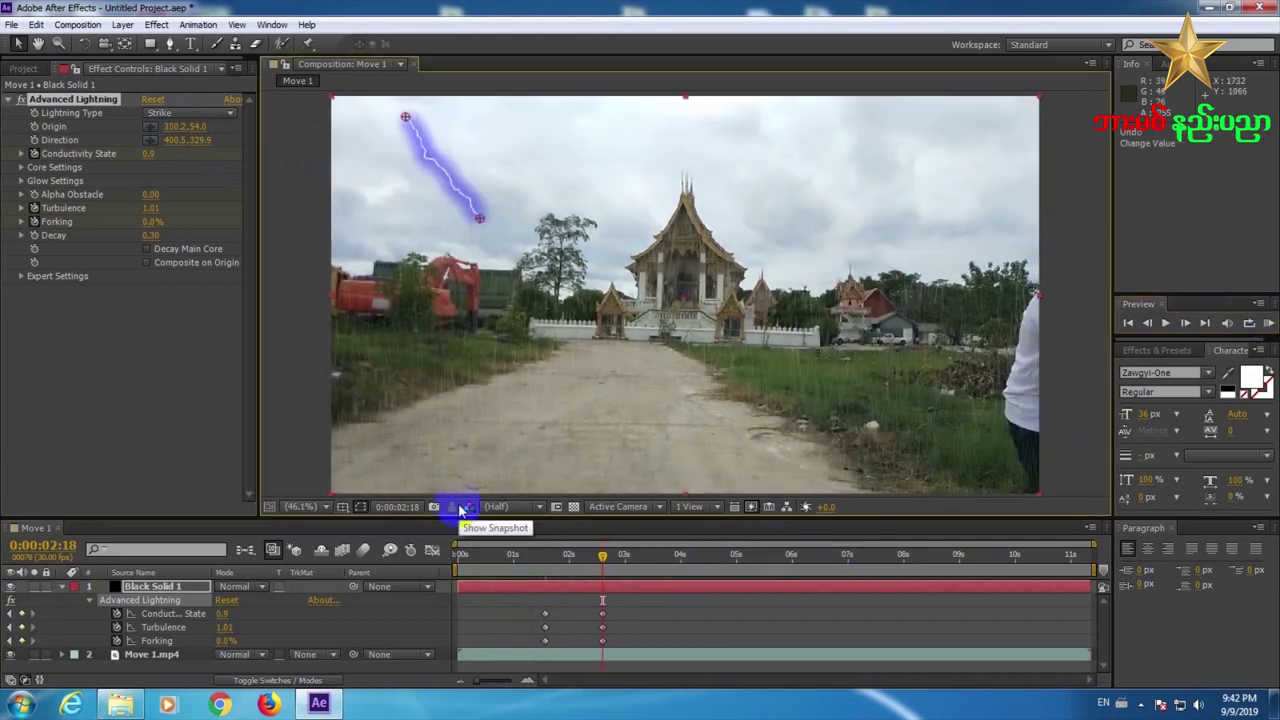
# - Start keyframing the lightning's Origin at 0:00:01:17, move it to about 295.8, 51.8 at 0:00:02:18, and preview the animation
pyautogui.click(545, 557)
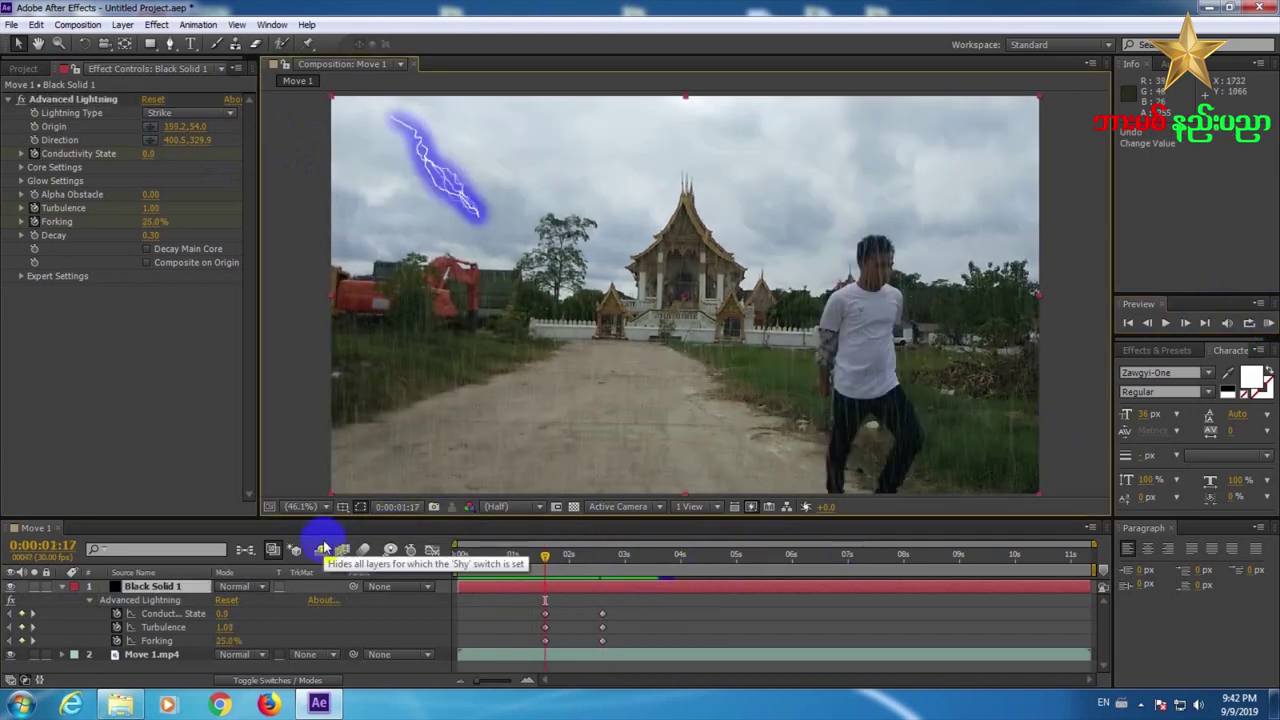
pyautogui.click(38, 128)
pyautogui.click(603, 560)
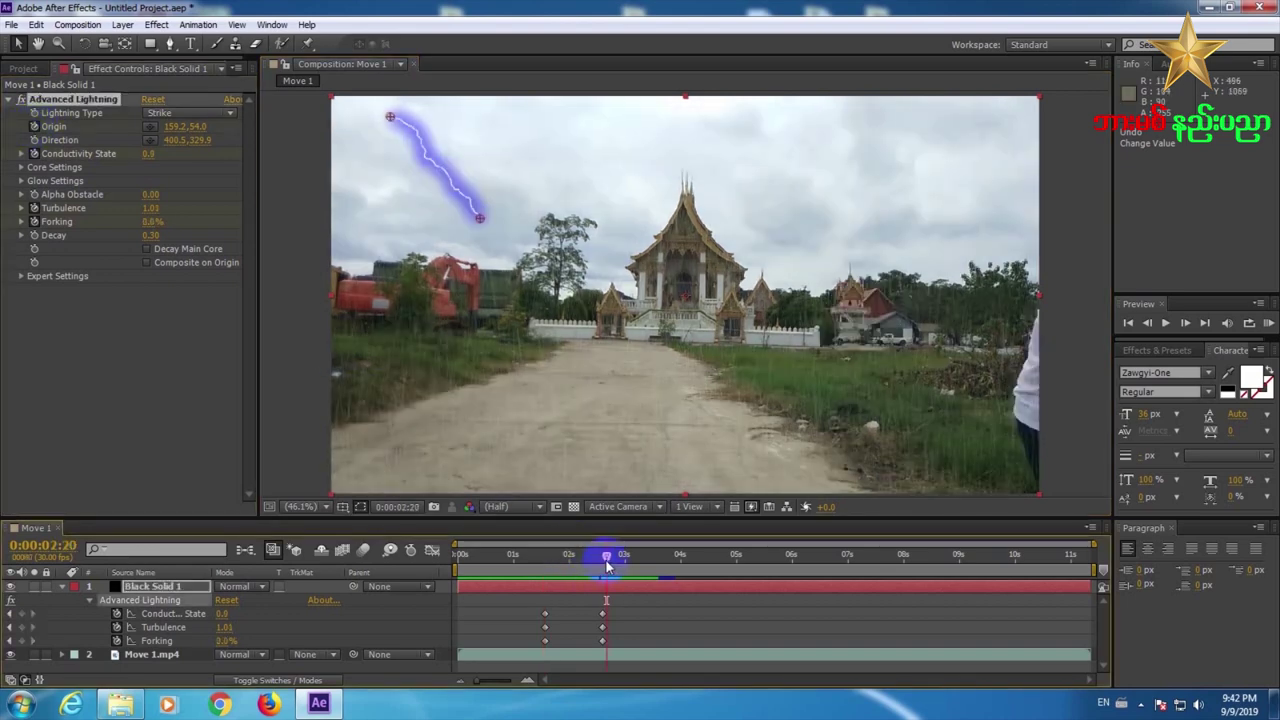
pyautogui.moveTo(389, 120); pyautogui.dragTo(440, 117)
pyautogui.click(1268, 323)
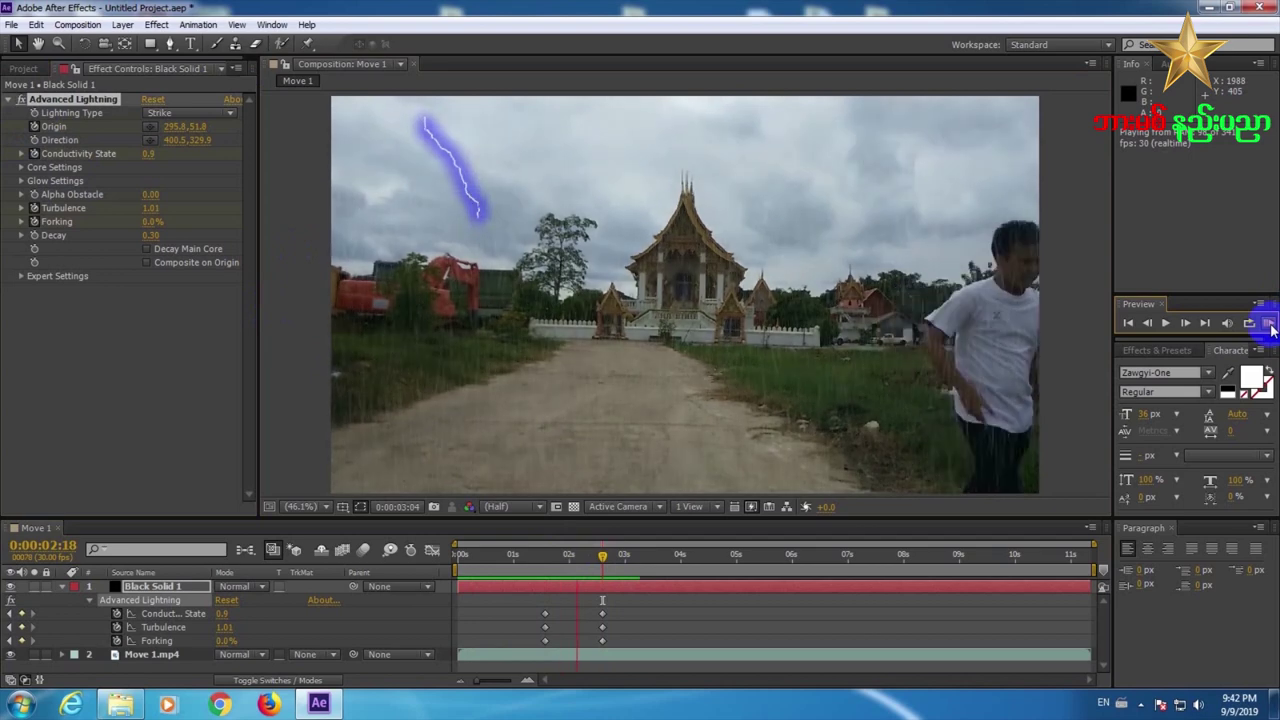
pyautogui.click(543, 557)
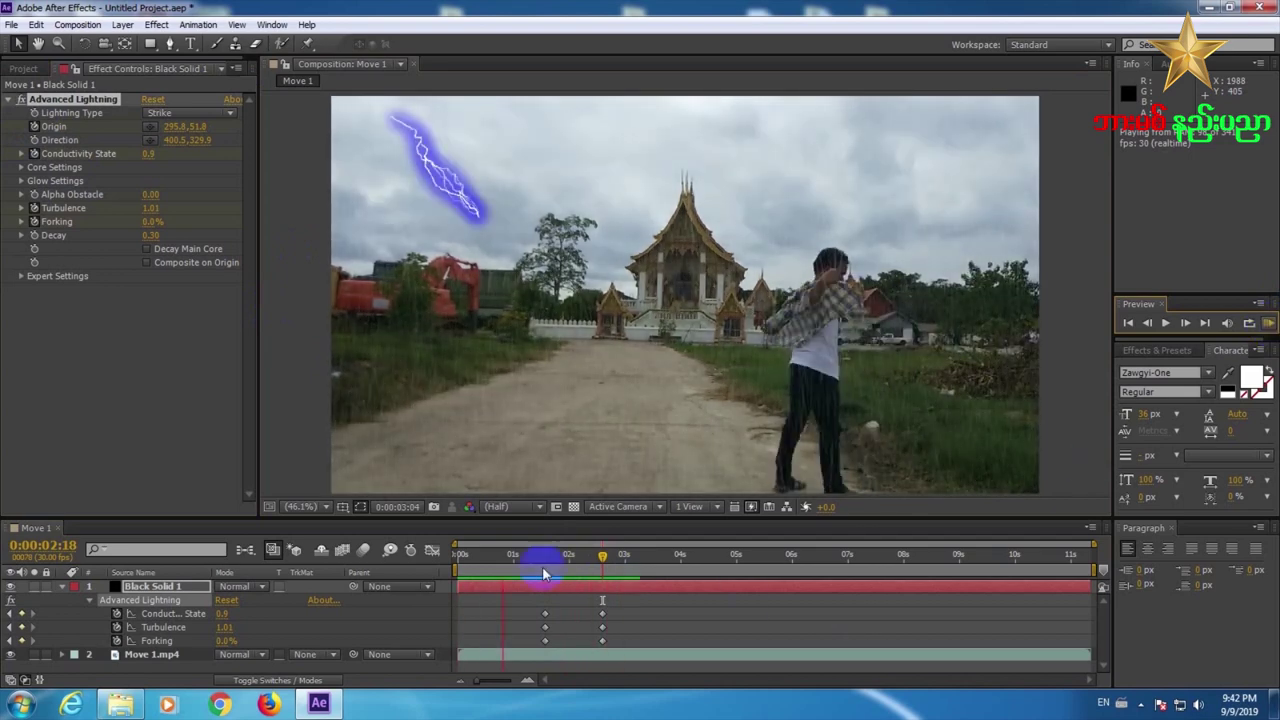
# - Start keyframing the black solid's Opacity at 100% at 0:00:01:17 and make the layer fully transparent just before it
pyautogui.click(543, 558)
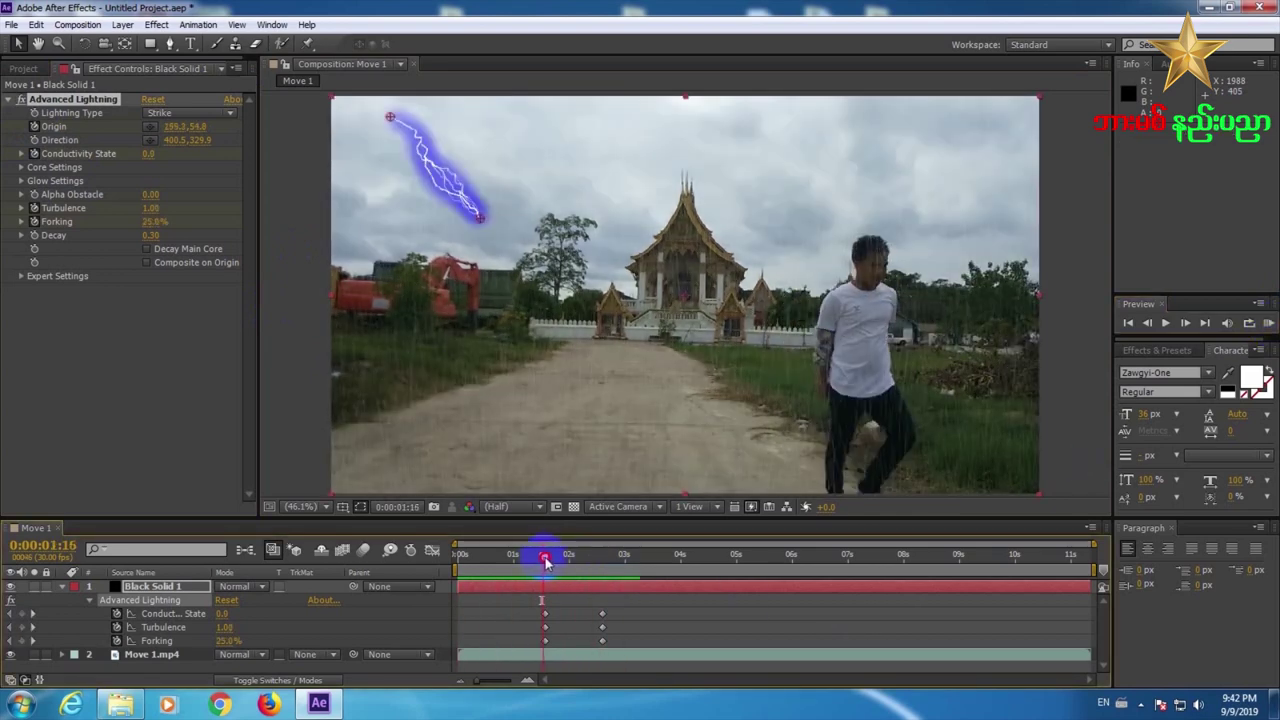
pyautogui.click(547, 561)
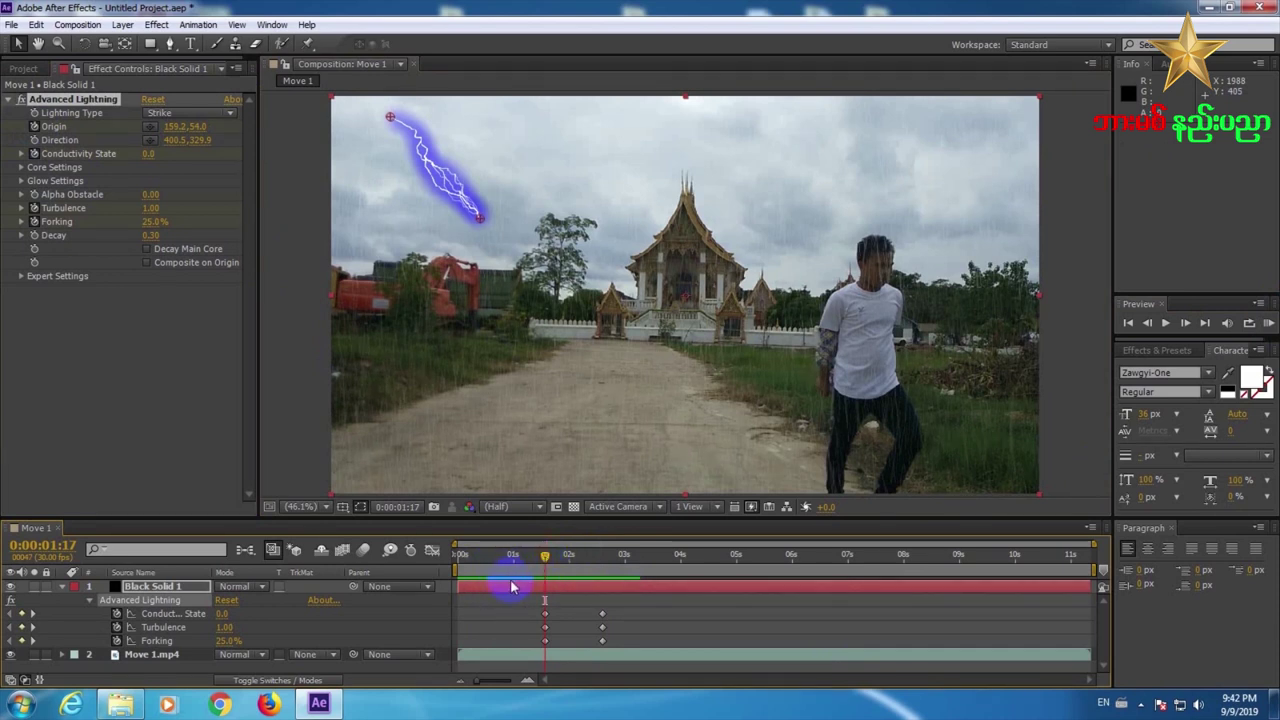
pyautogui.press('t')
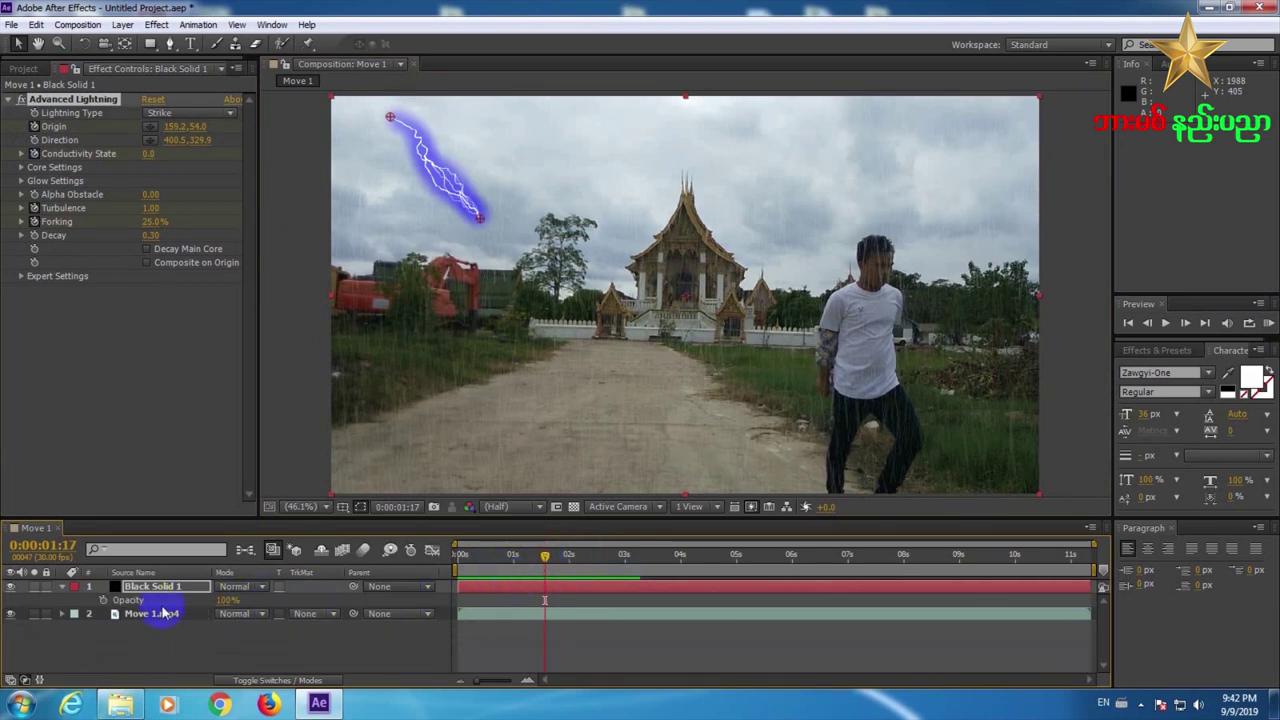
pyautogui.click(103, 600)
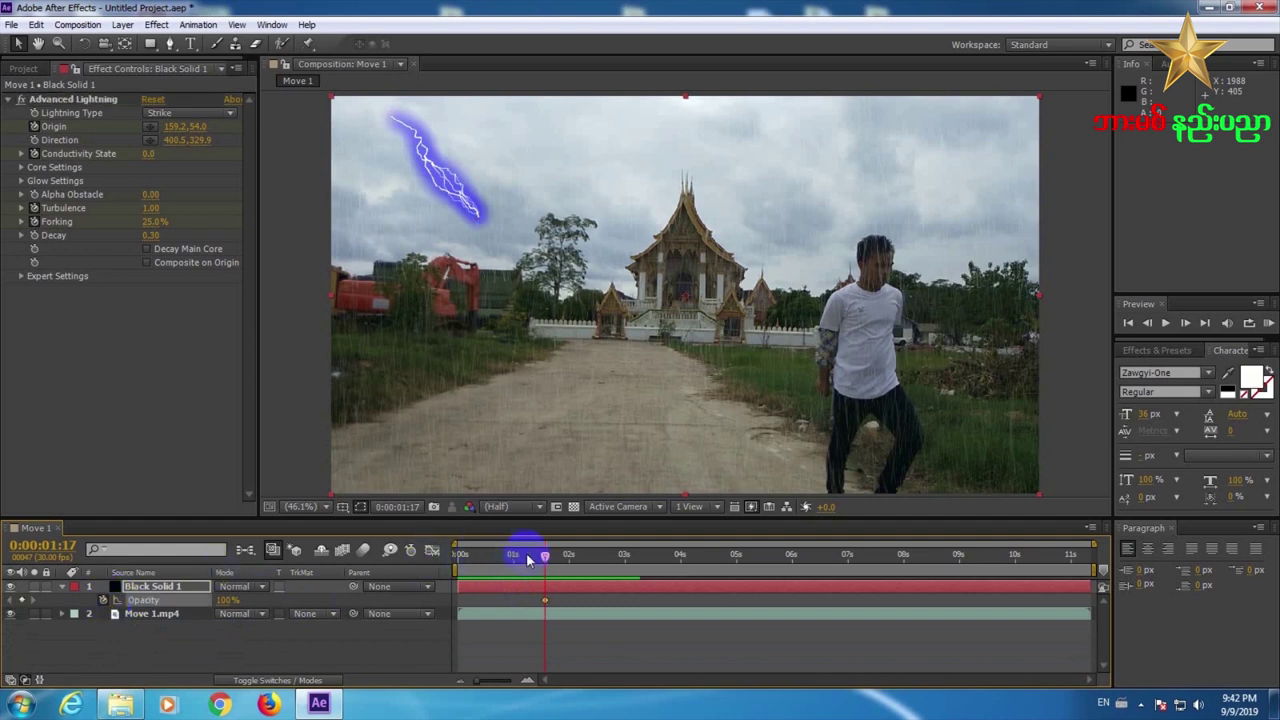
pyautogui.moveTo(545, 557); pyautogui.dragTo(541, 557)
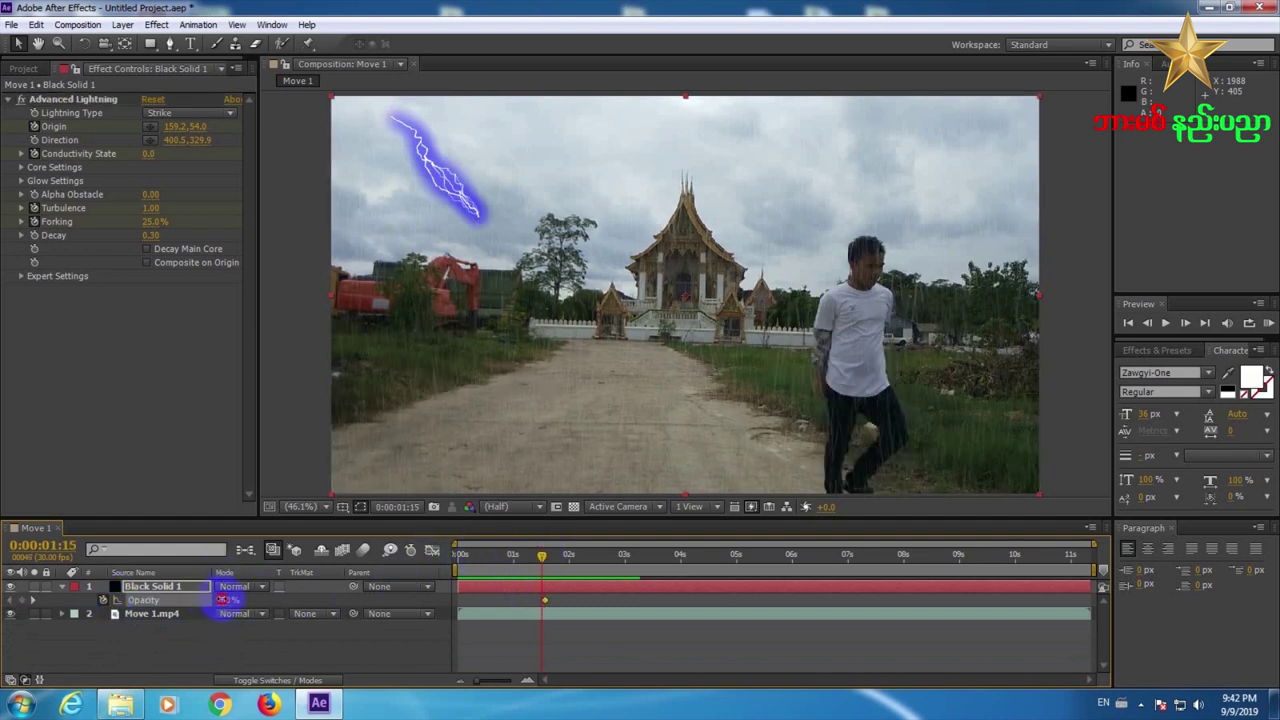
pyautogui.moveTo(224, 601); pyautogui.dragTo(79, 591)
pyautogui.moveTo(545, 557); pyautogui.dragTo(548, 562)
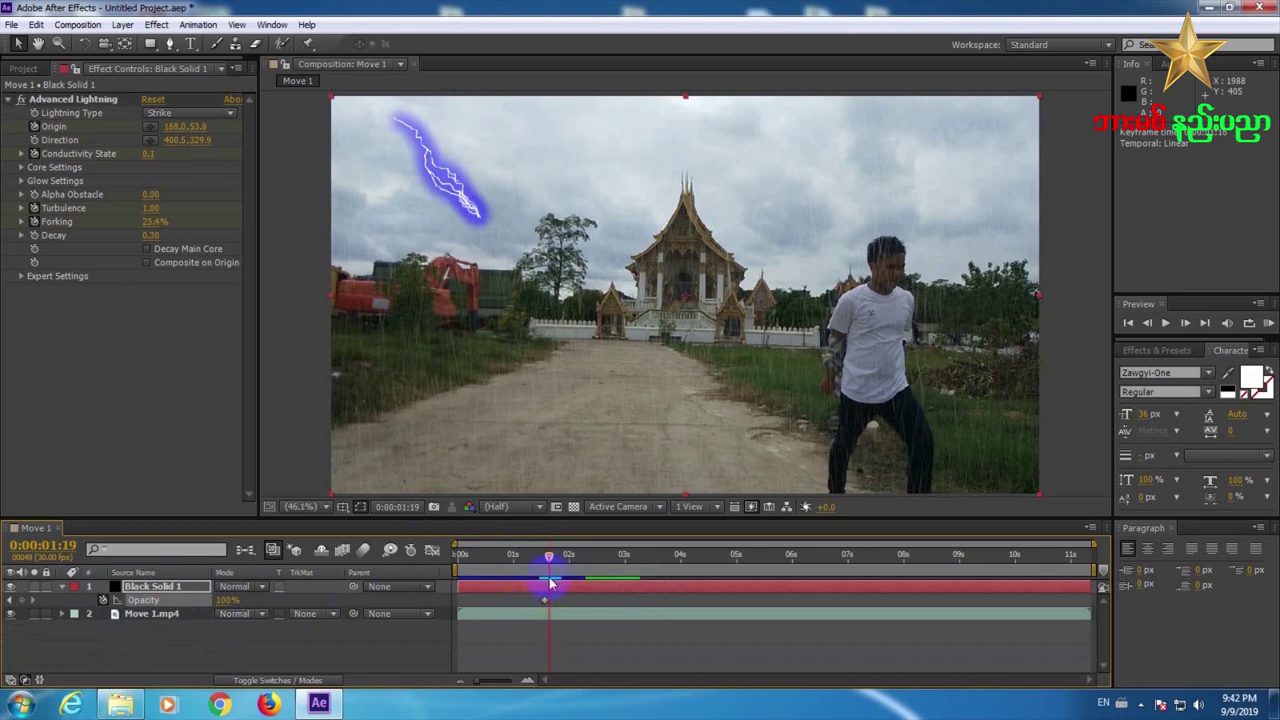
# - Keyframe the black solid's Opacity at 100% at 0:00:02:18 and set it to 0% at 0:00:02:19
pyautogui.moveTo(549, 562); pyautogui.dragTo(580, 560)
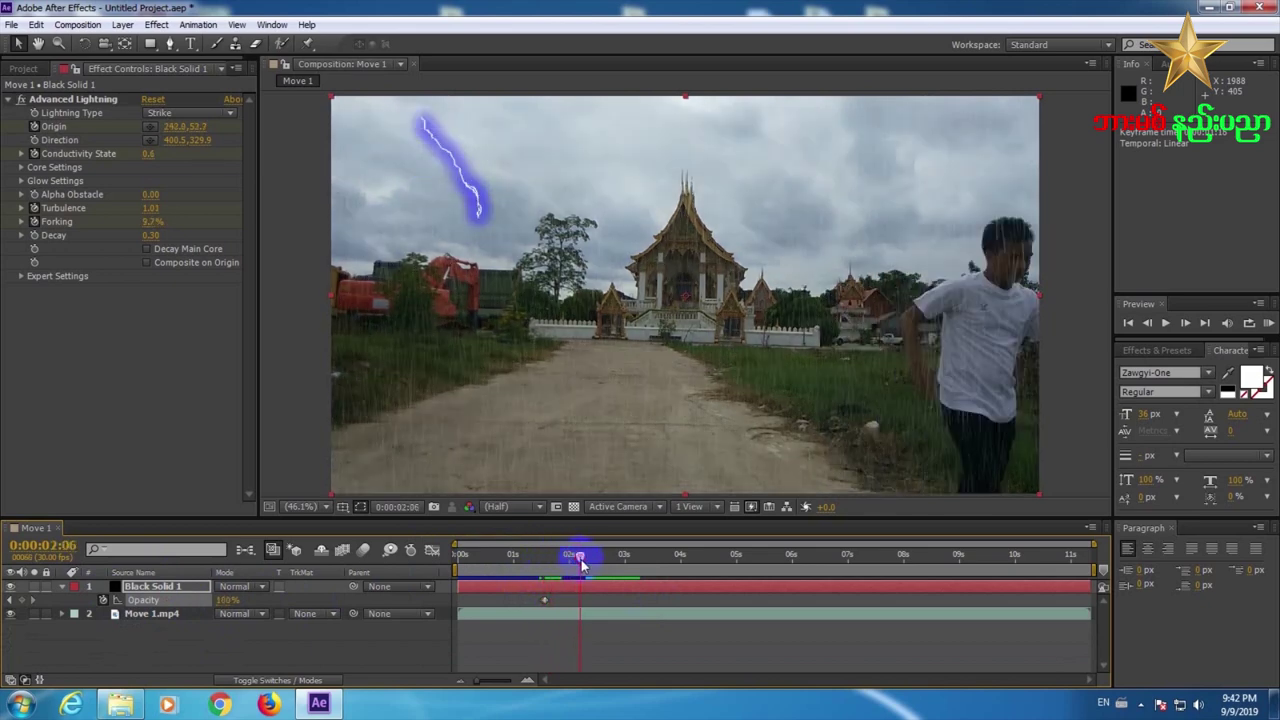
pyautogui.press('u')
pyautogui.moveTo(578, 555); pyautogui.dragTo(604, 562)
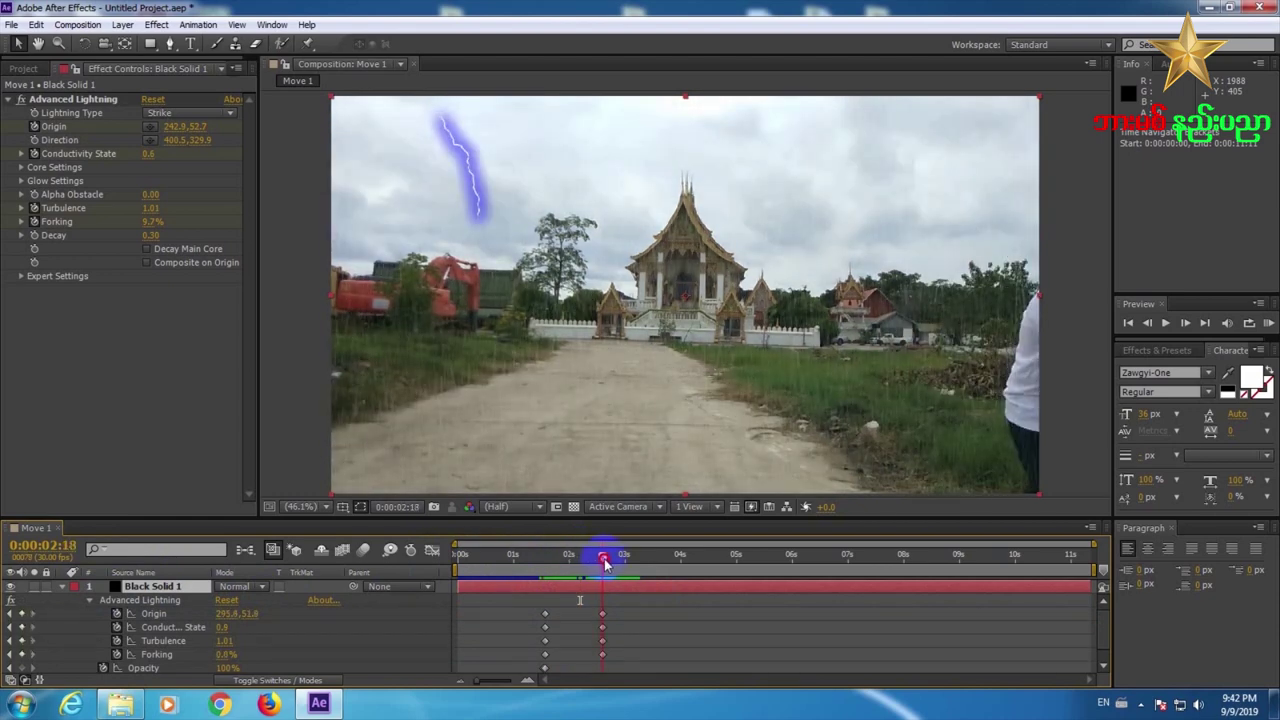
pyautogui.click(1100, 624)
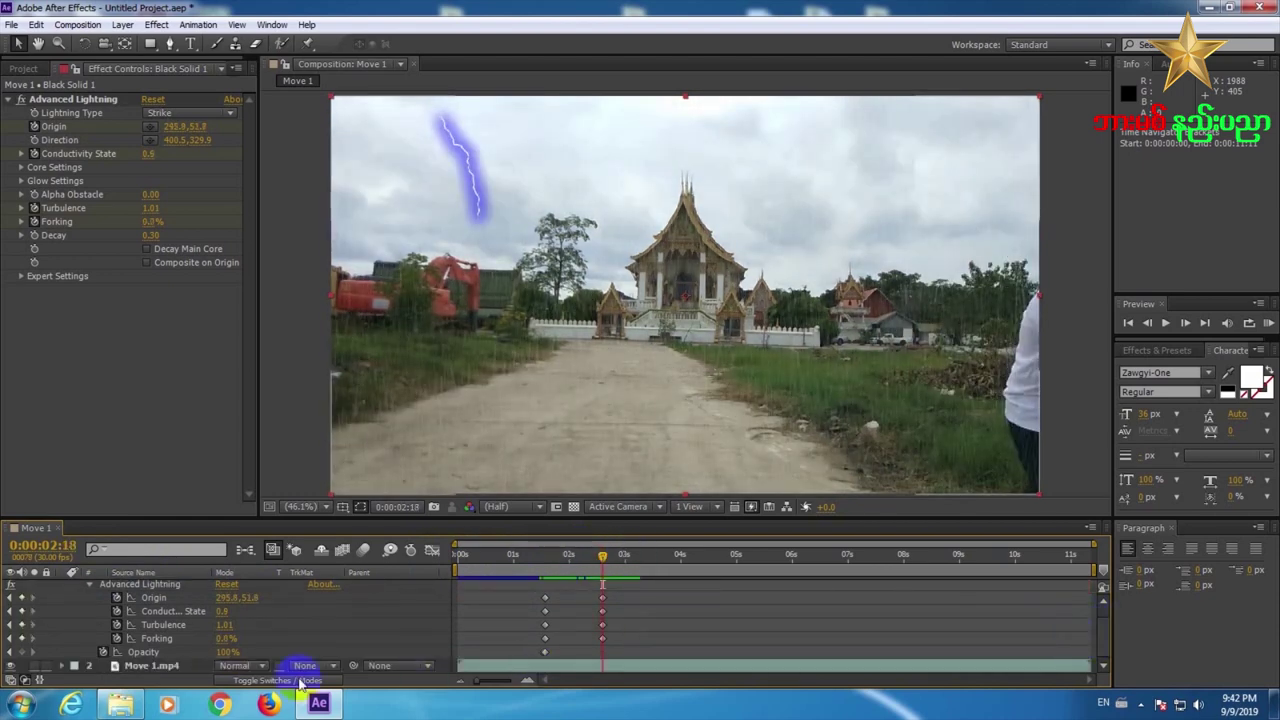
pyautogui.click(16, 652)
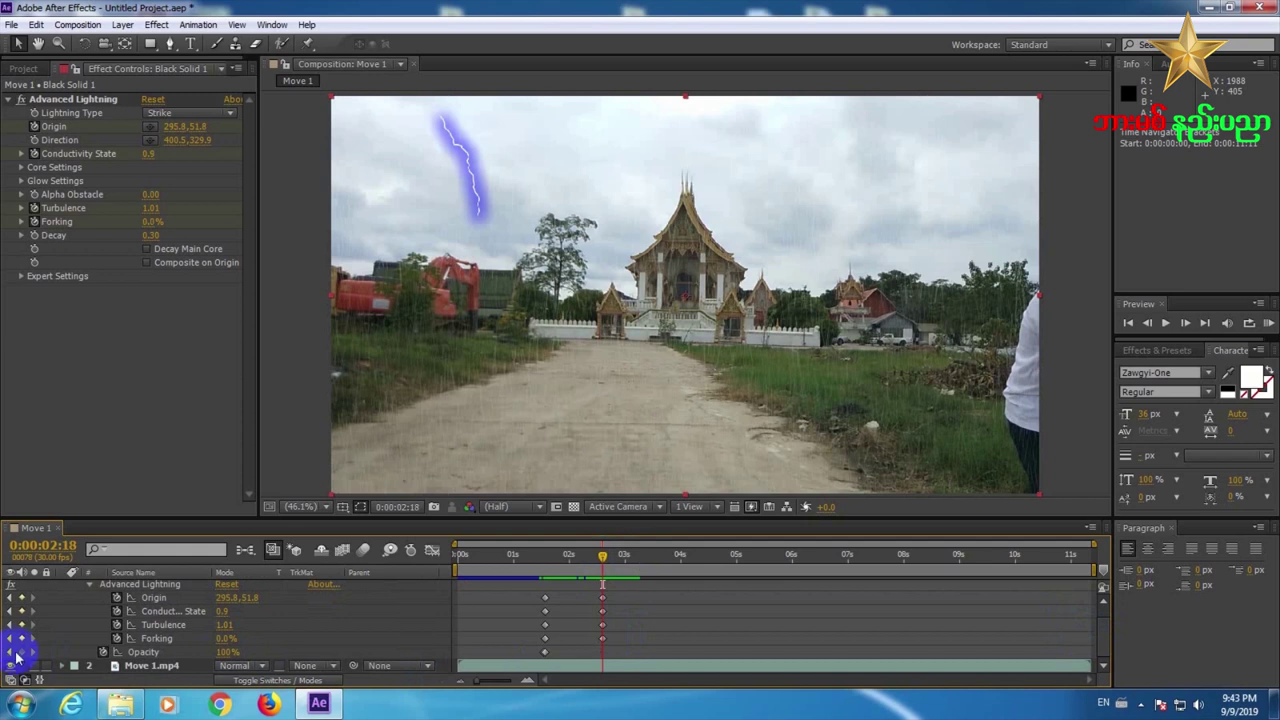
pyautogui.click(22, 652)
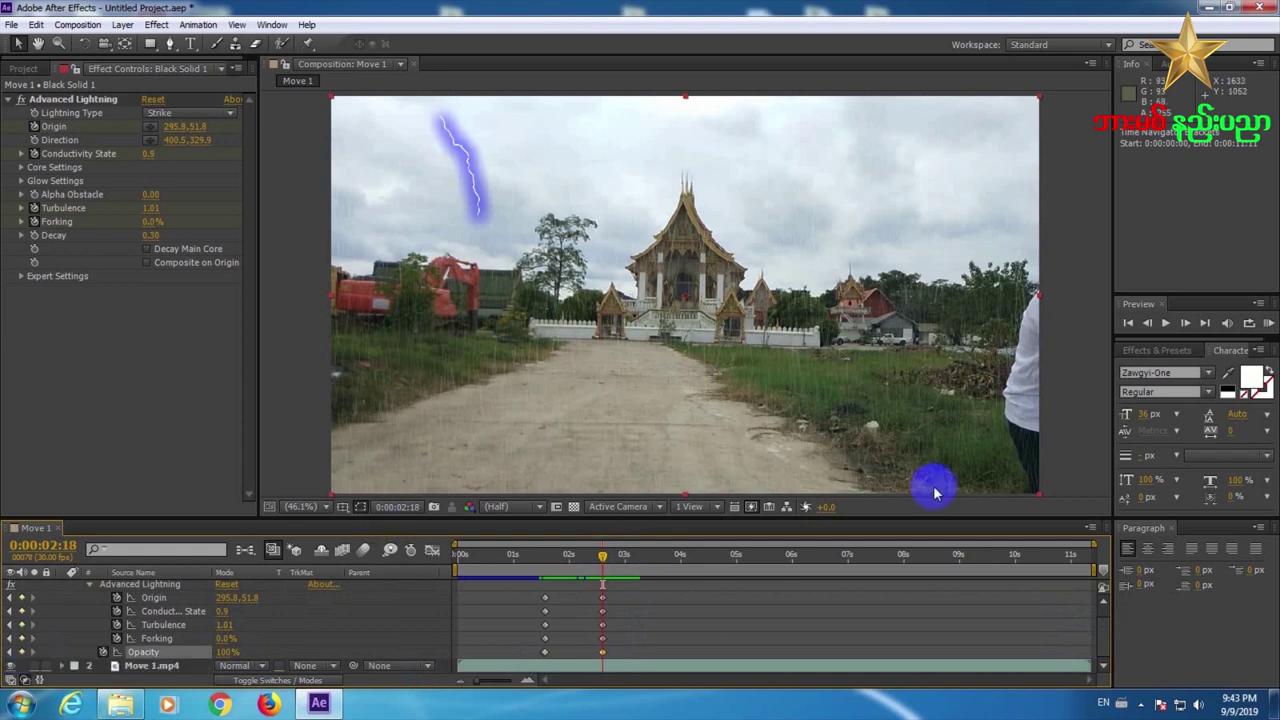
pyautogui.moveTo(606, 565); pyautogui.dragTo(606, 566)
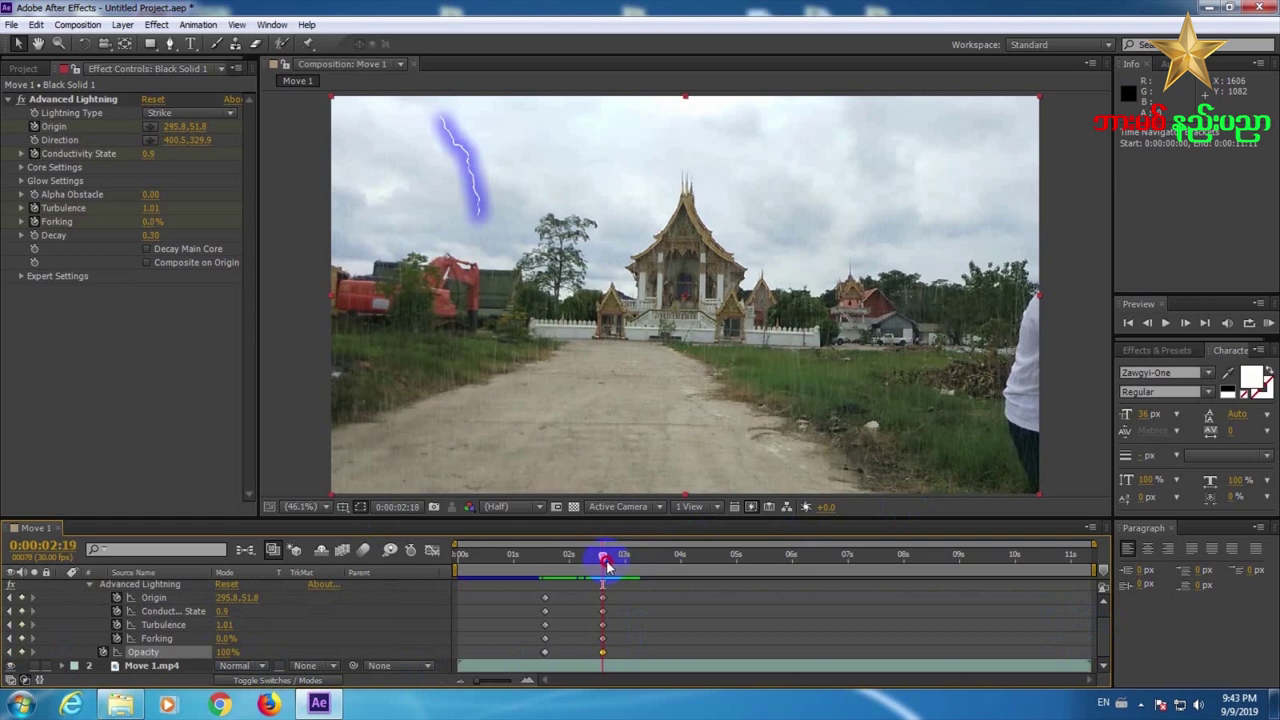
pyautogui.click(228, 642)
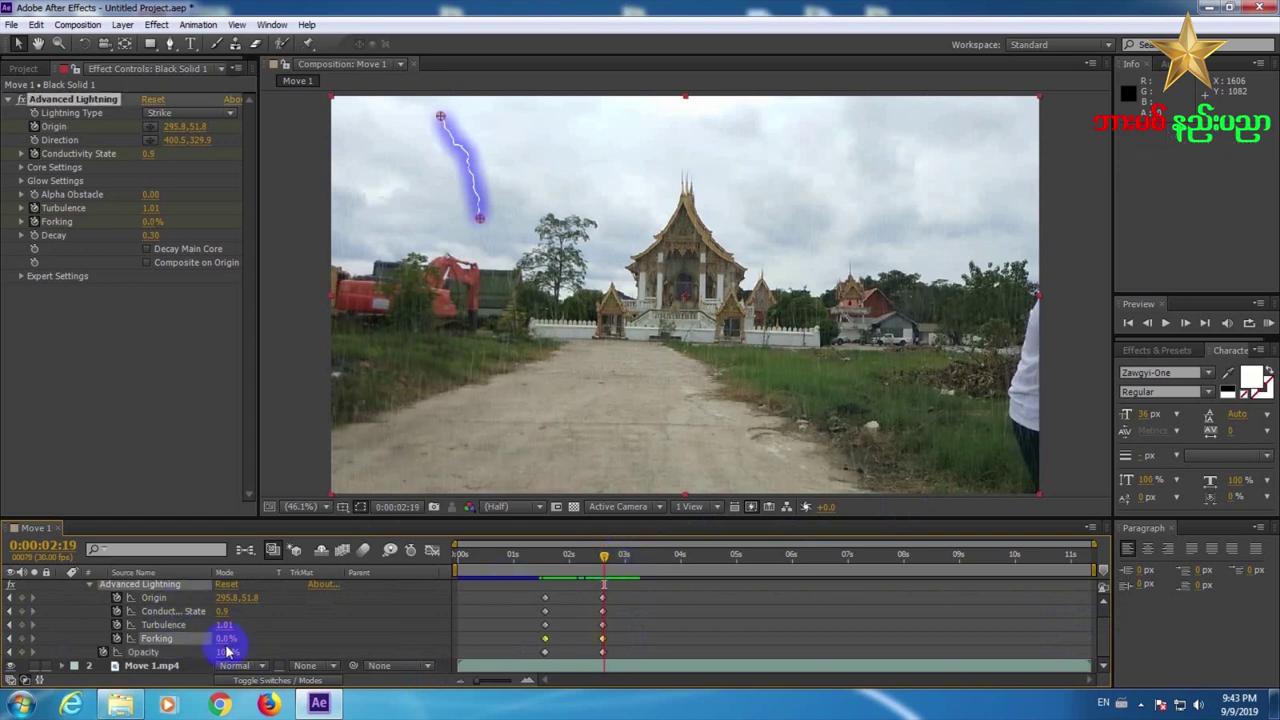
pyautogui.write('0')
pyautogui.press('Return')
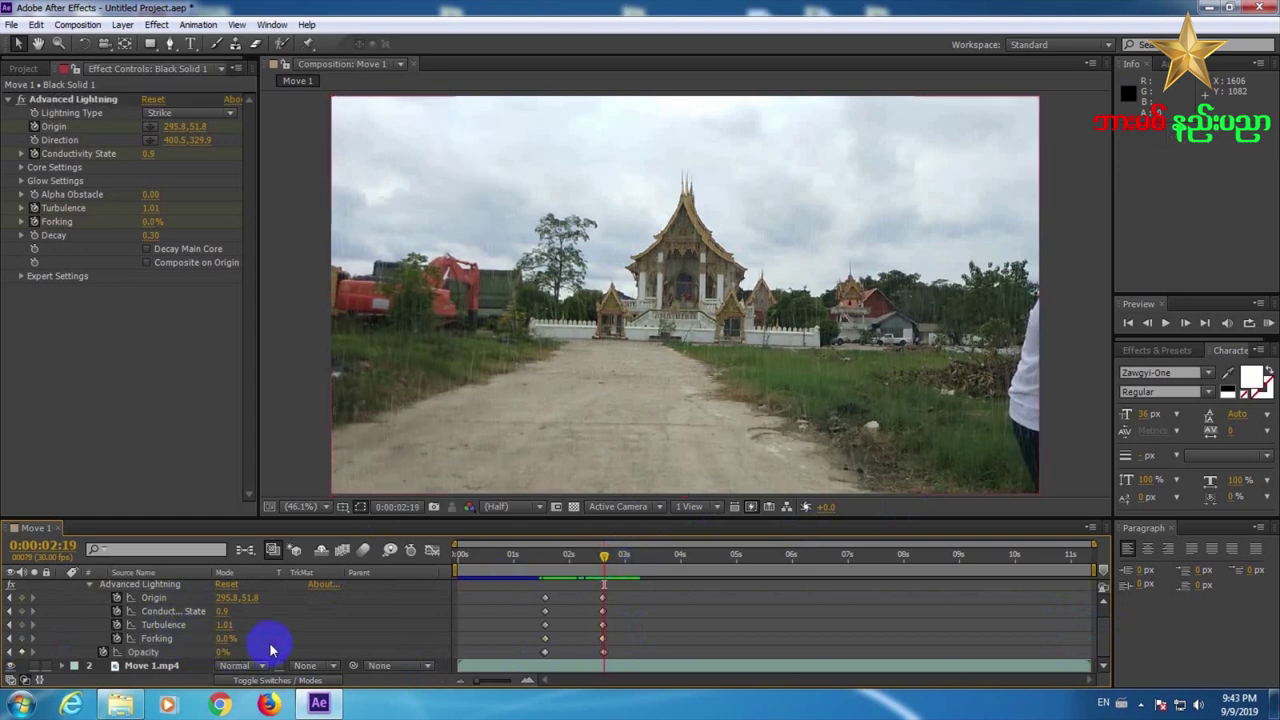
# - Collapse the black solid layer's properties and preview the lightning strike
pyautogui.click(89, 586)
pyautogui.click(70, 589)
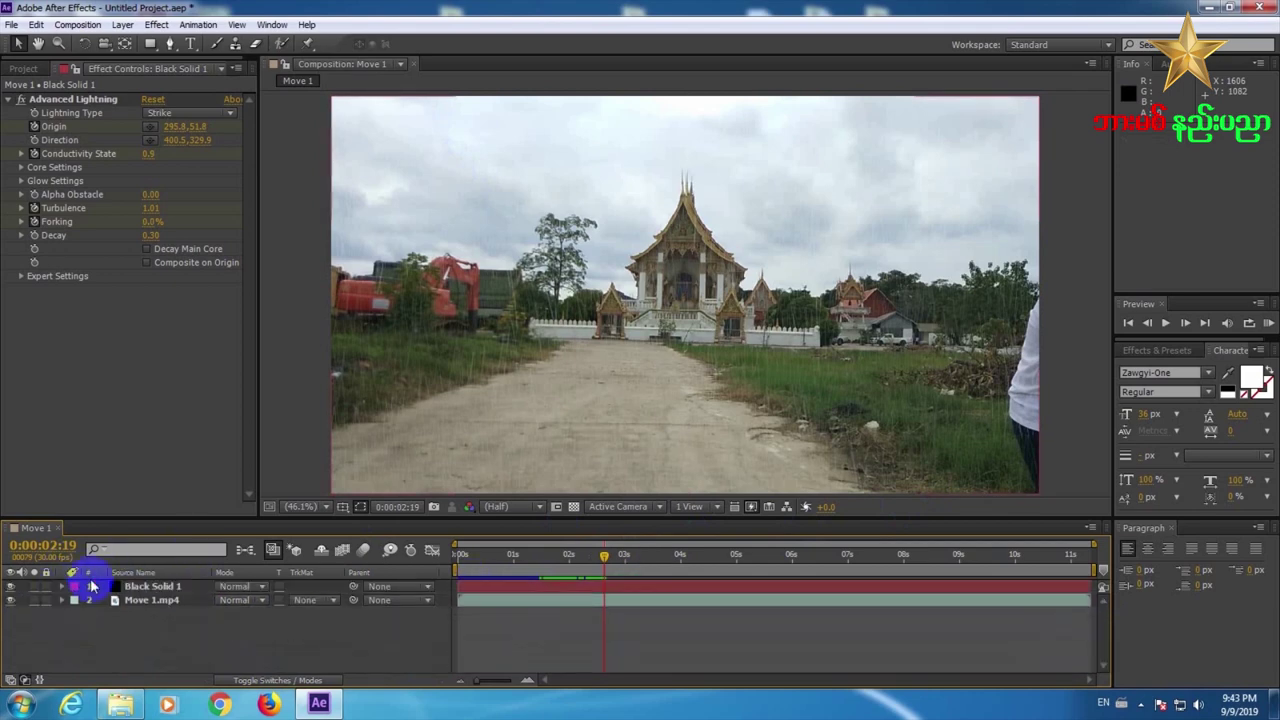
pyautogui.click(1268, 323)
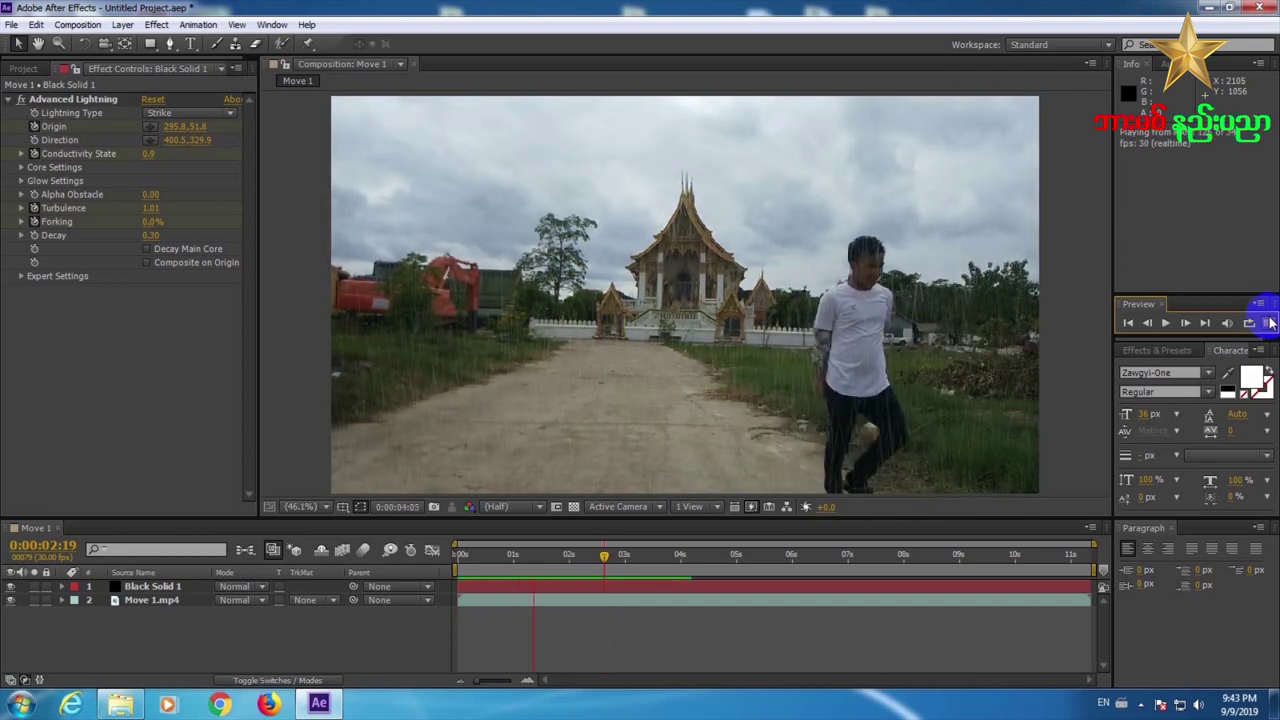
pyautogui.click(722, 631)
pyautogui.moveTo(549, 570); pyautogui.dragTo(569, 569)
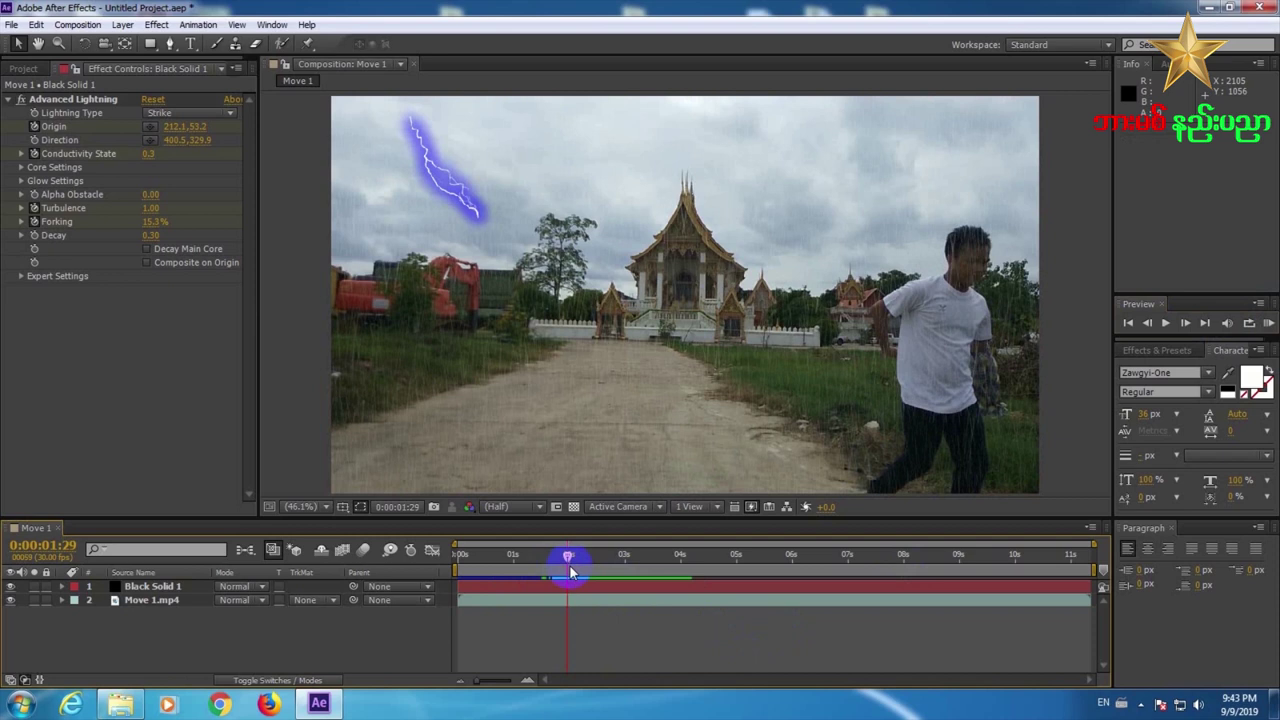
# - Create a new adjustment layer above the black solid layer
pyautogui.rightClick(140, 633)
pyautogui.moveTo(172, 457)
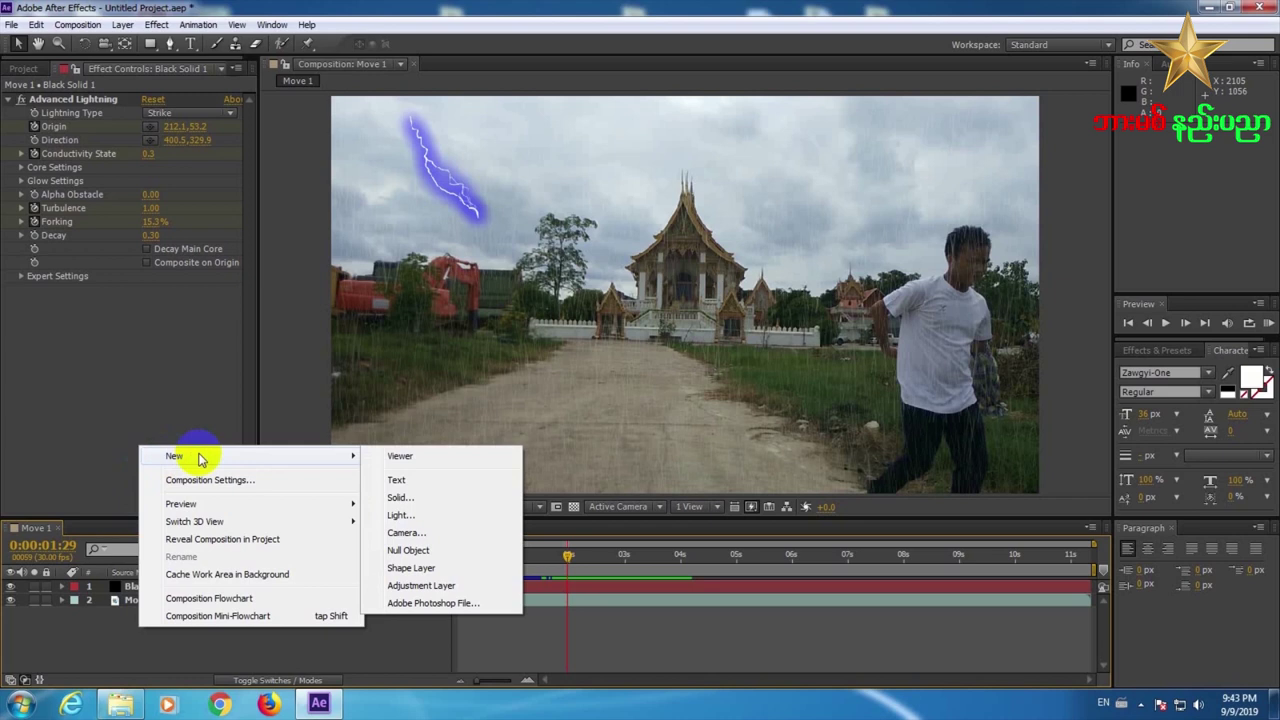
pyautogui.click(406, 590)
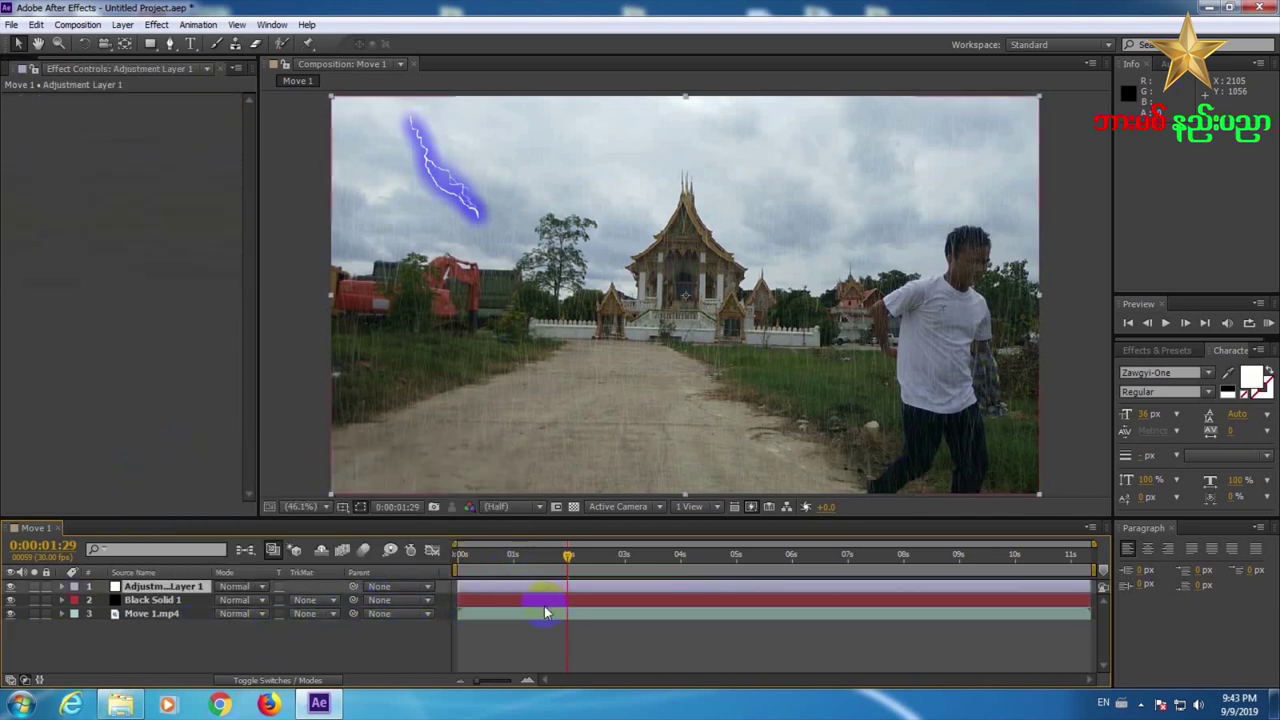
# - Go to the lightning's first keyframes at 0:00:01:17 and apply the Curves color correction effect to the adjustment layer
pyautogui.moveTo(553, 557); pyautogui.dragTo(557, 600)
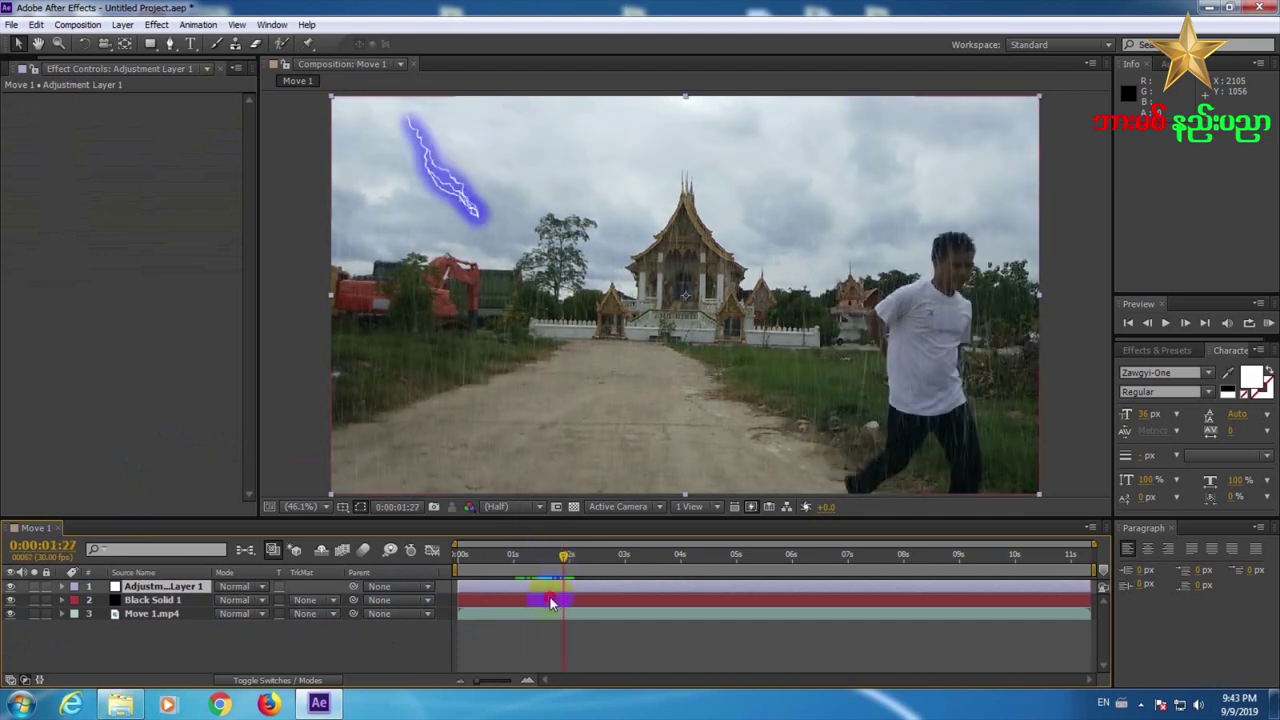
pyautogui.click(551, 600)
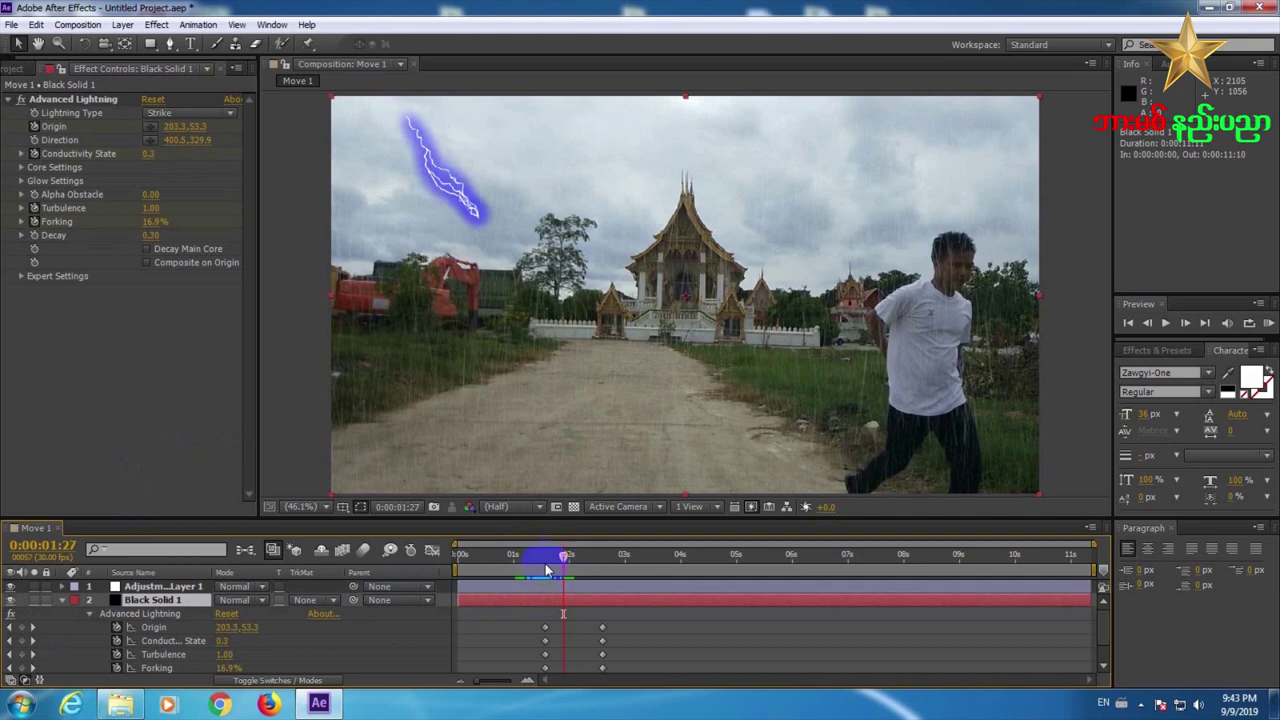
pyautogui.click(545, 555)
pyautogui.click(557, 585)
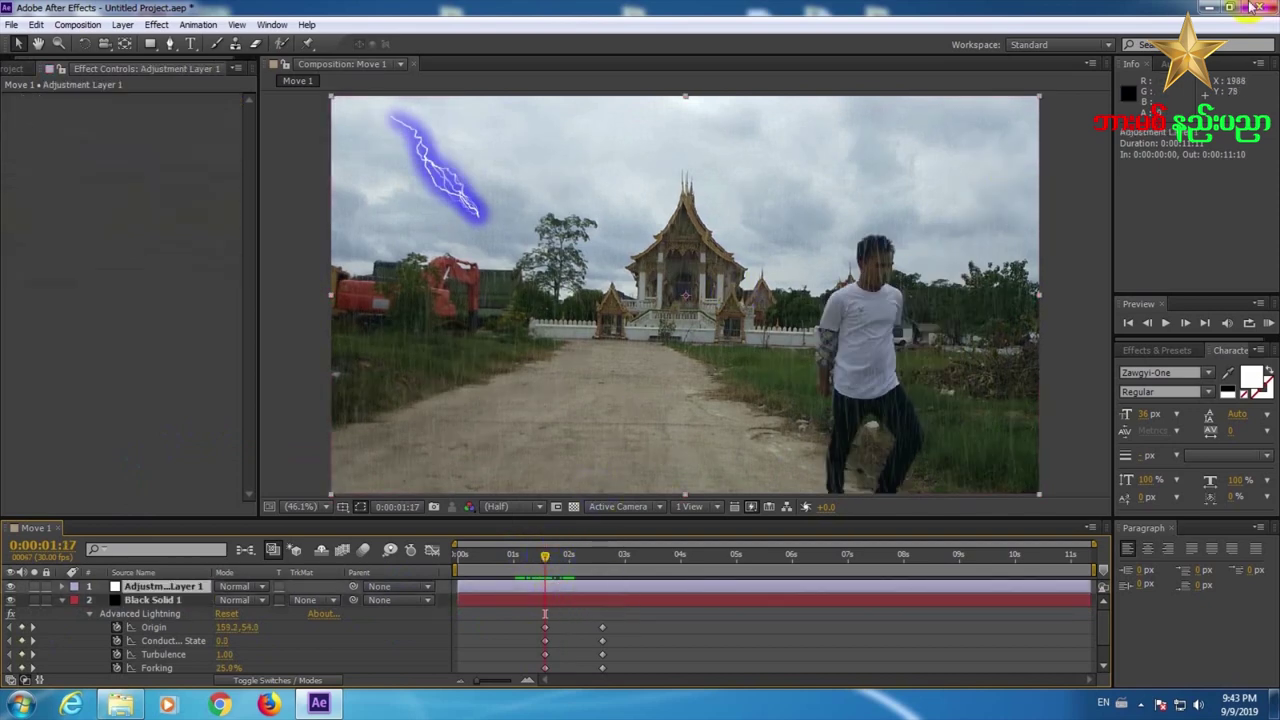
pyautogui.click(156, 25)
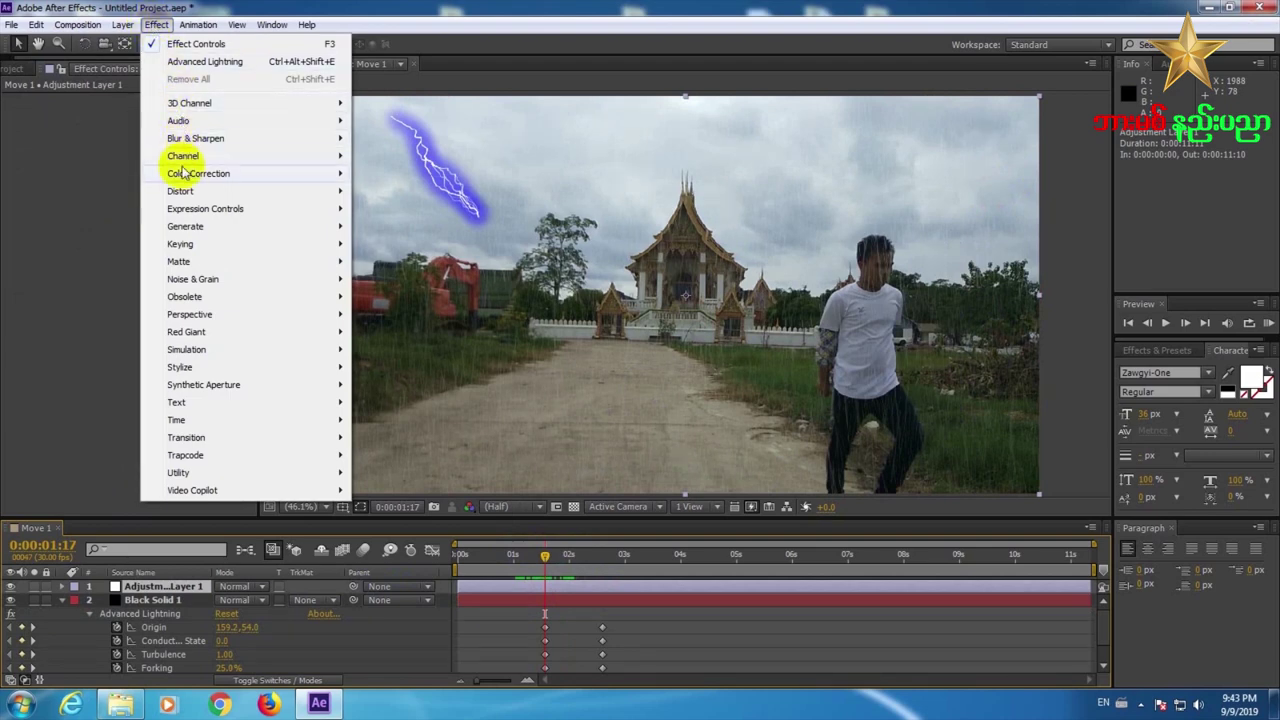
pyautogui.moveTo(190, 173)
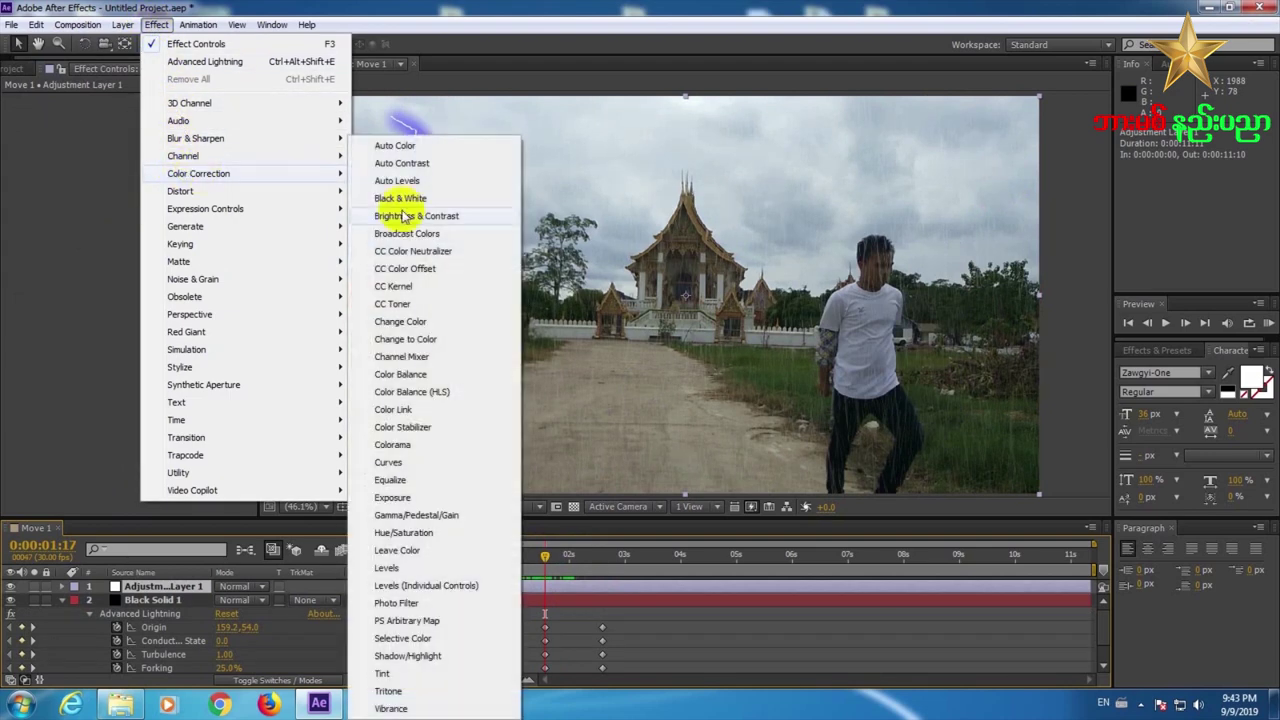
pyautogui.click(386, 462)
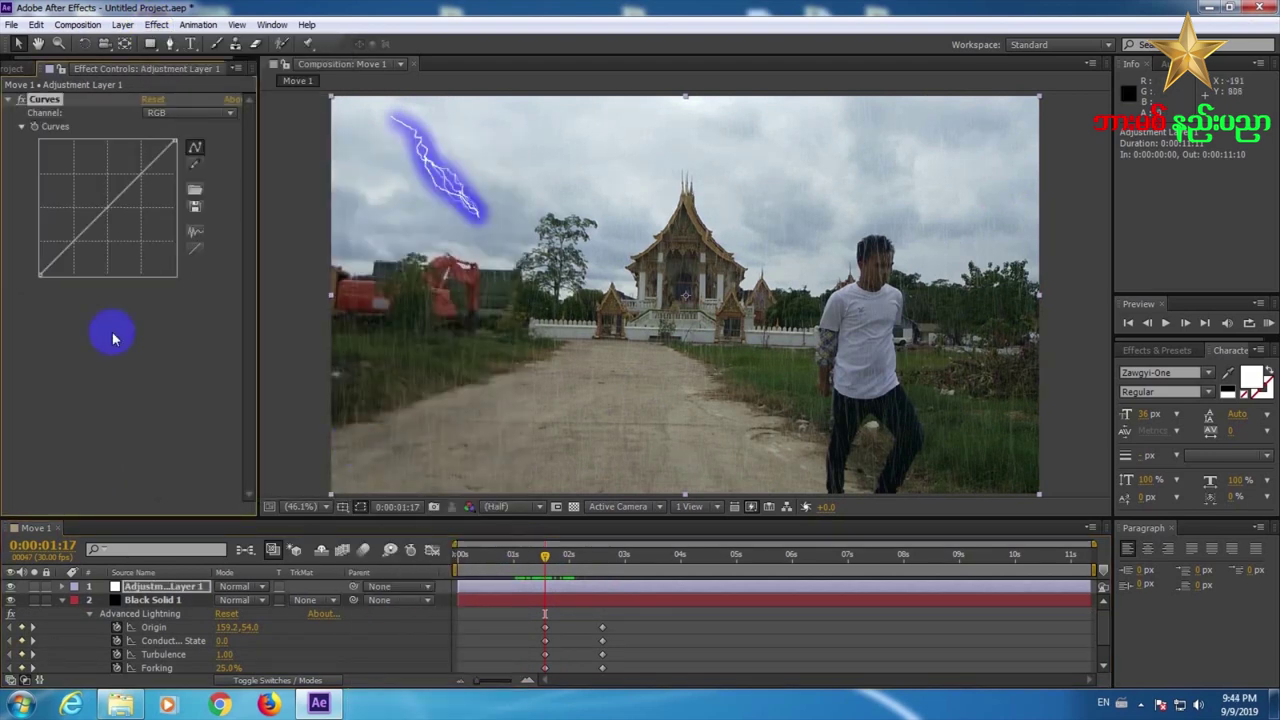
# - Start keyframing the Blue channel of Curves at 0:00:01:17 and raise the middle of its curve at 0:00:01:18
pyautogui.click(184, 115)
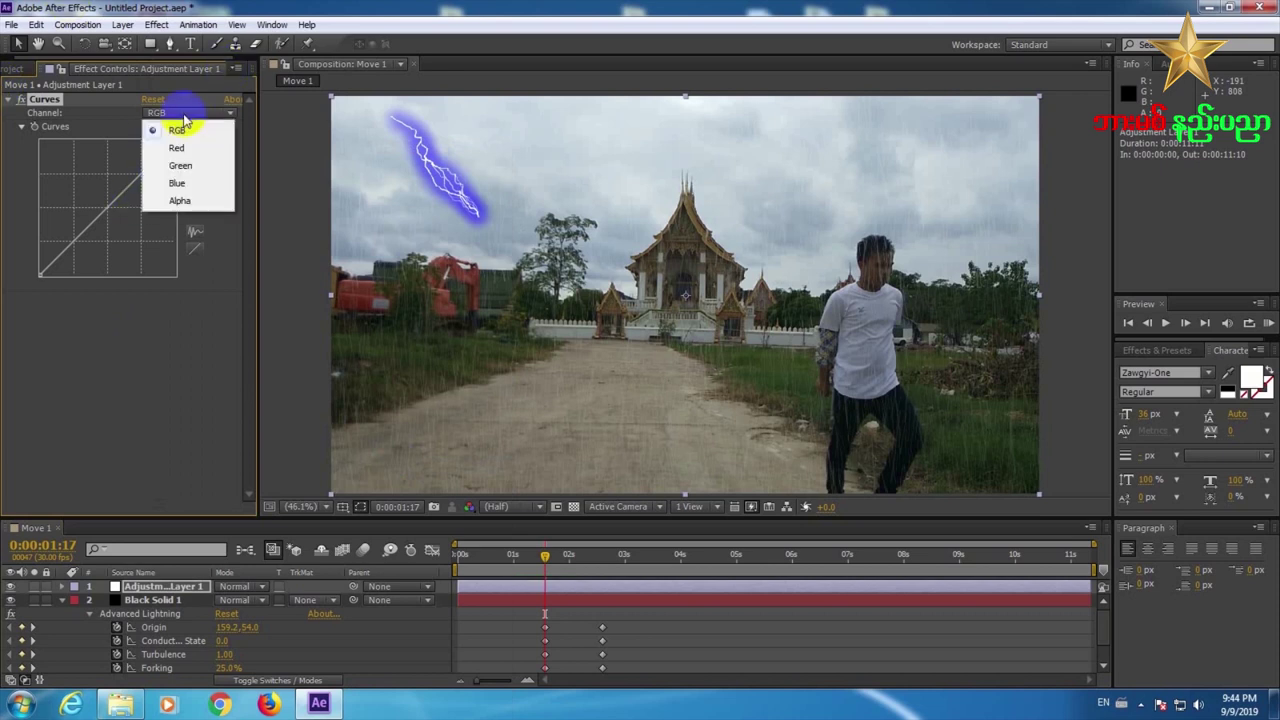
pyautogui.click(178, 185)
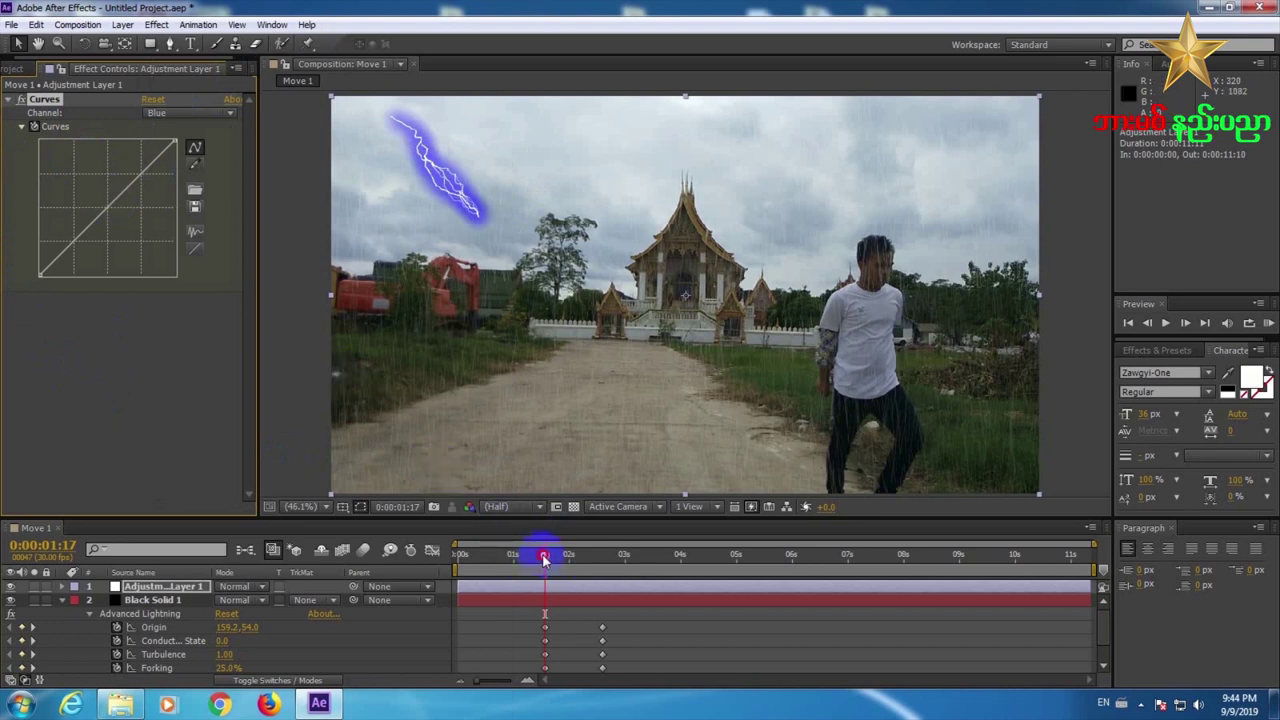
pyautogui.moveTo(543, 556); pyautogui.dragTo(546, 556)
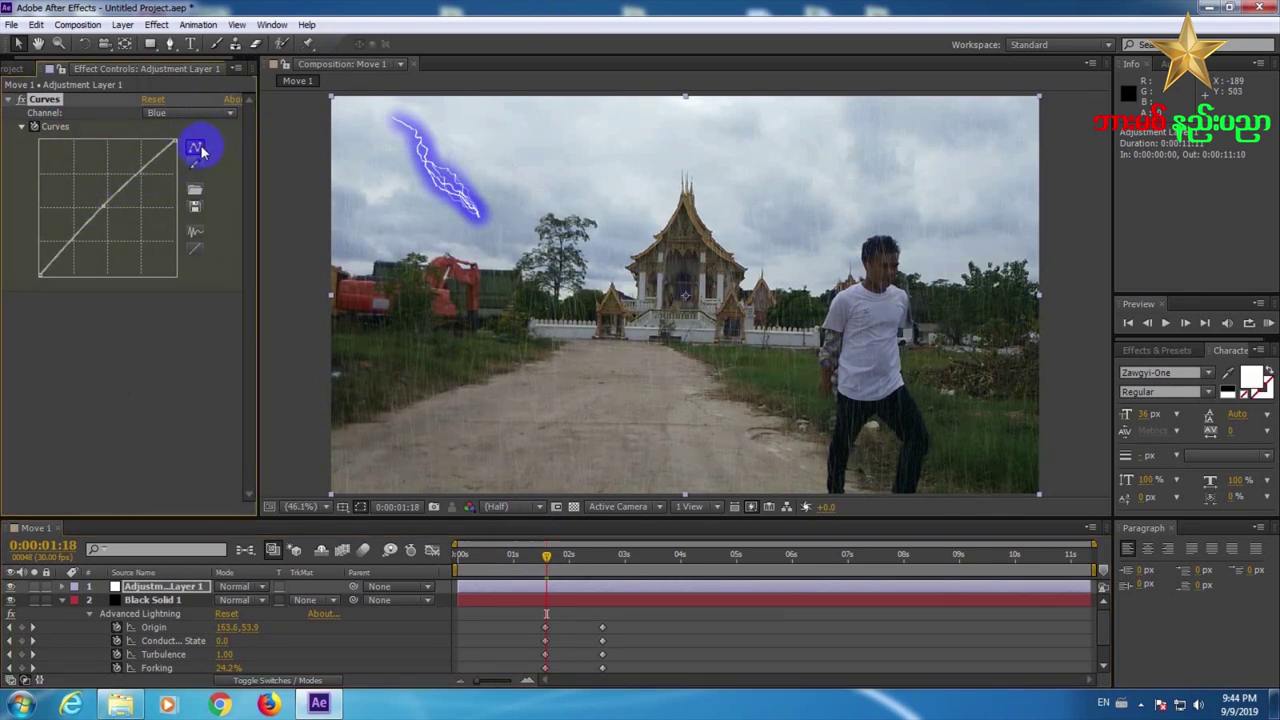
pyautogui.click(194, 160)
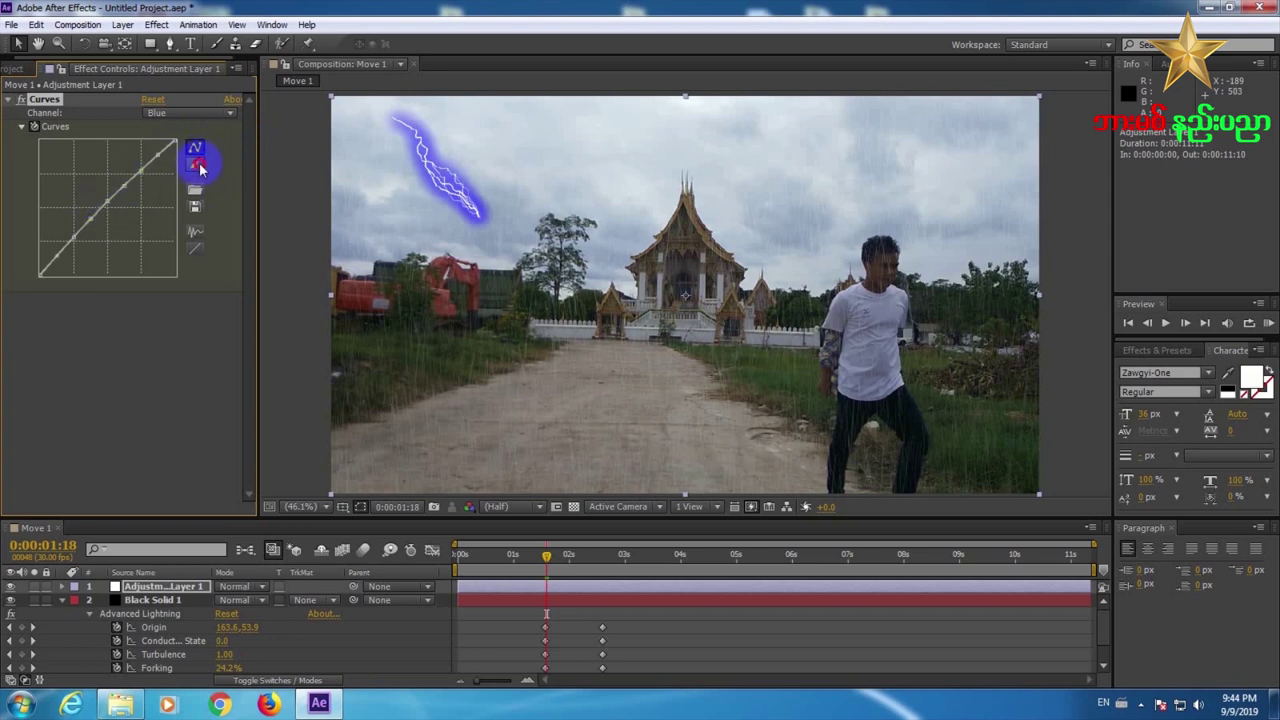
pyautogui.click(196, 147)
pyautogui.moveTo(109, 201); pyautogui.dragTo(102, 199)
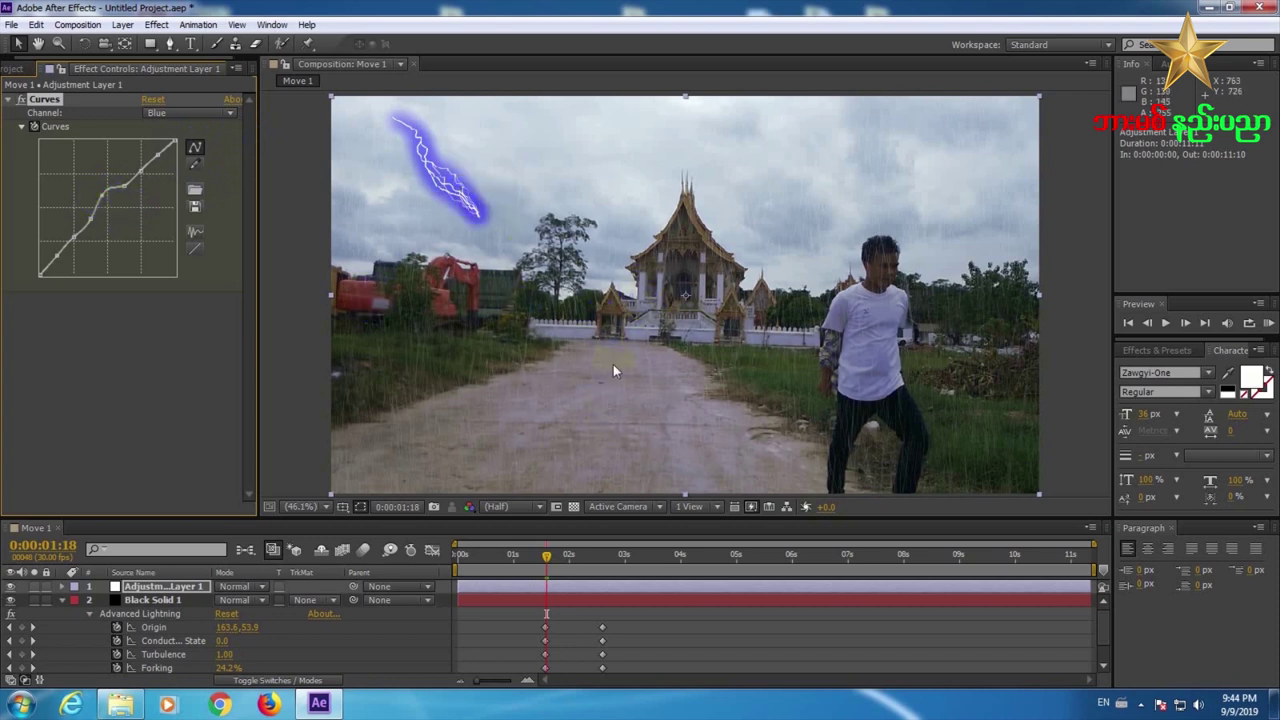
# - Reveal the adjustment layer's Curves property and bring the Blue curve back close to the diagonal at 0:00:01:20
pyautogui.click(577, 584)
pyautogui.press('e')
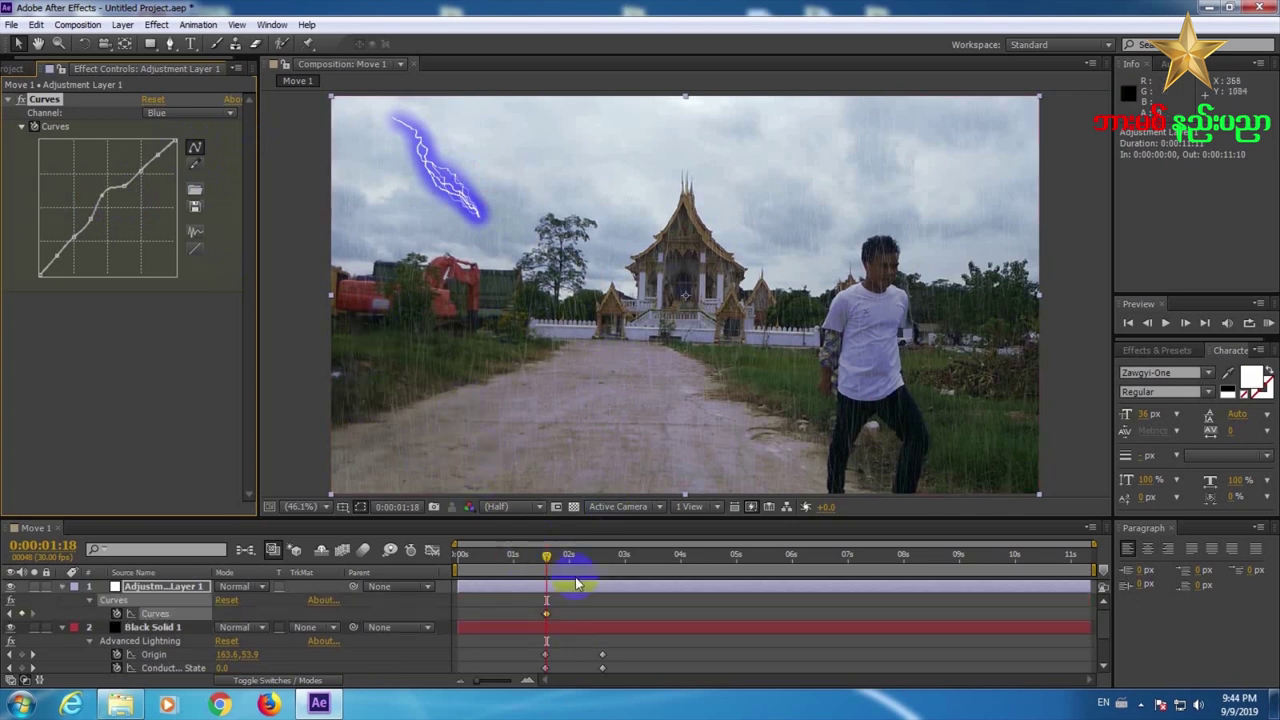
pyautogui.moveTo(545, 563); pyautogui.dragTo(550, 560)
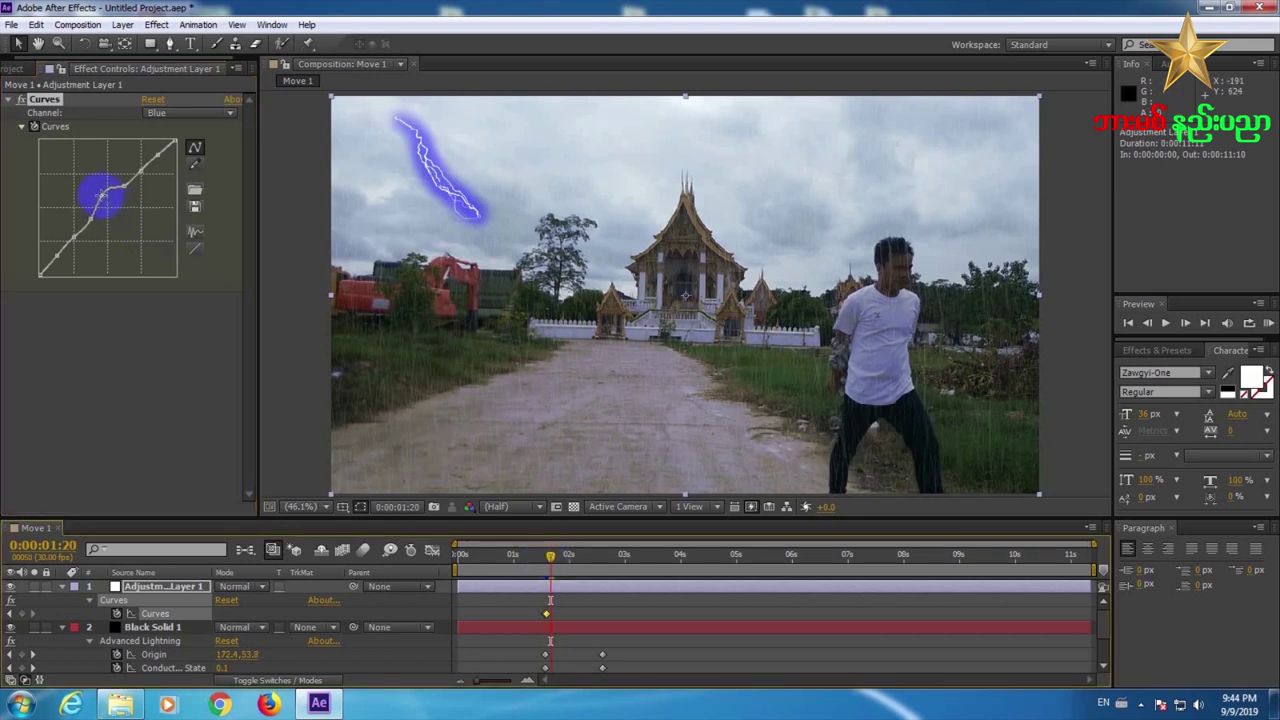
pyautogui.moveTo(102, 197); pyautogui.dragTo(106, 205)
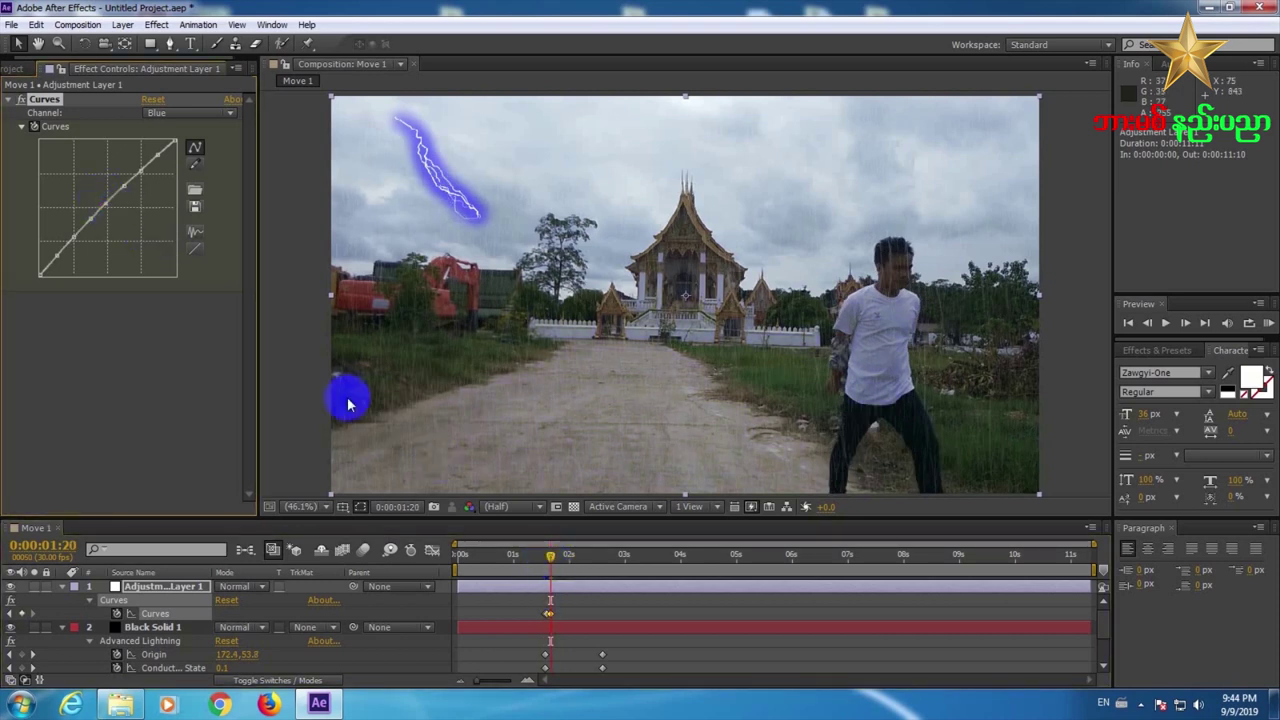
# - Raise the middle of the Blue curve again with a keyframe at 0:00:01:21
pyautogui.click(548, 560)
pyautogui.moveTo(548, 560); pyautogui.dragTo(551, 558)
pyautogui.moveTo(74, 256); pyautogui.dragTo(100, 202)
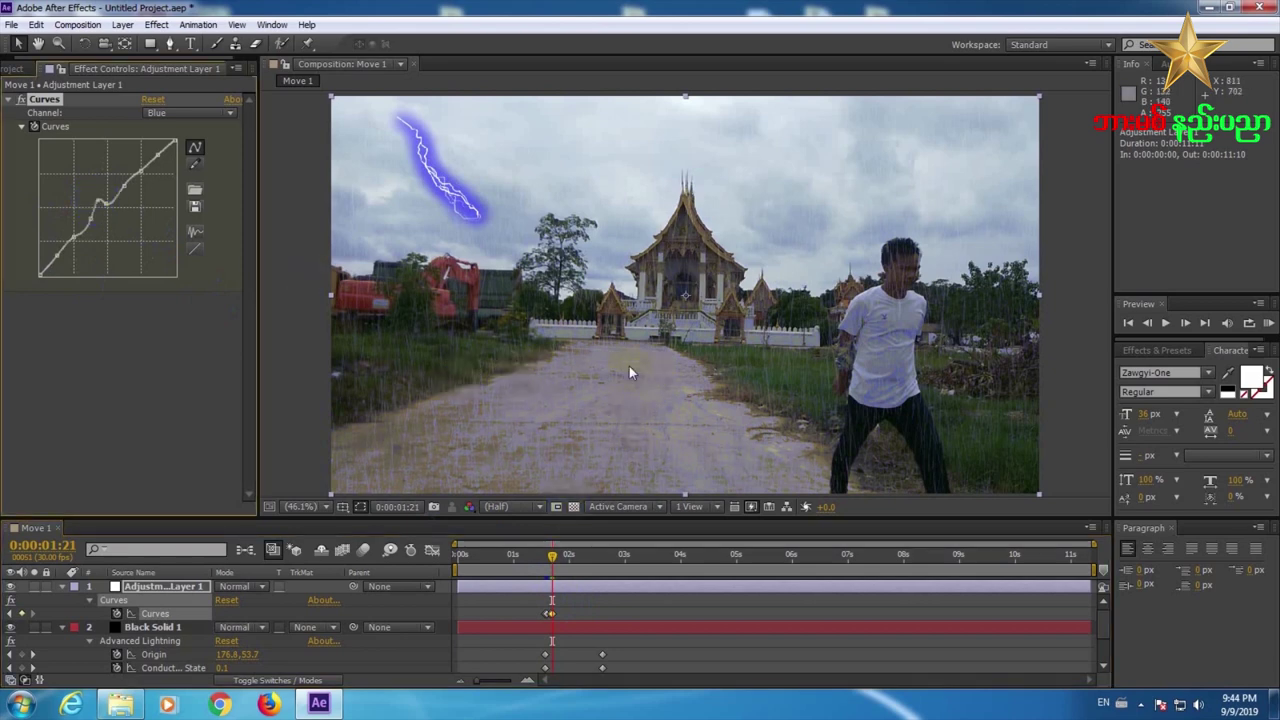
# - Bring the middle of the adjustment layer's Blue curve back toward the diagonal with a keyframe at 0:00:01:23
pyautogui.click(556, 560)
pyautogui.moveTo(556, 560); pyautogui.dragTo(560, 553)
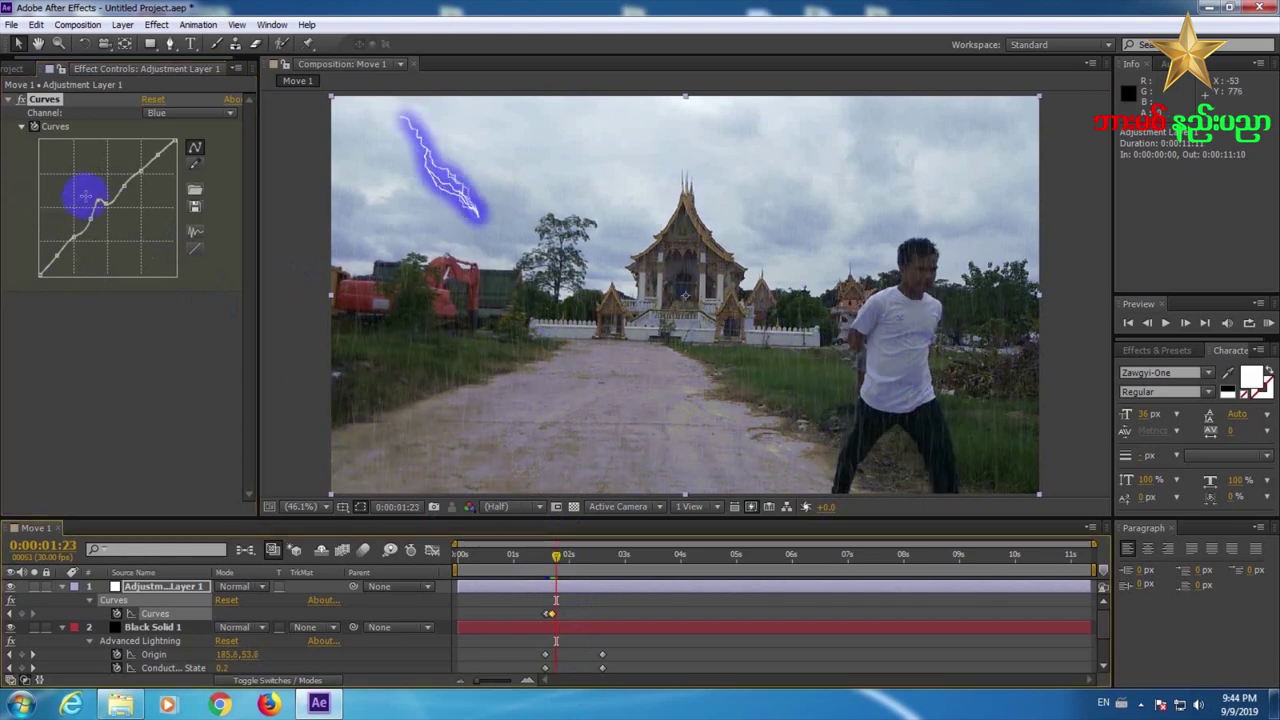
pyautogui.moveTo(106, 207); pyautogui.dragTo(102, 207)
# - Raise the middle of the Blue curve steeply at 0:00:01:24 and pull its peak partway down at 0:00:01:25
pyautogui.click(558, 555)
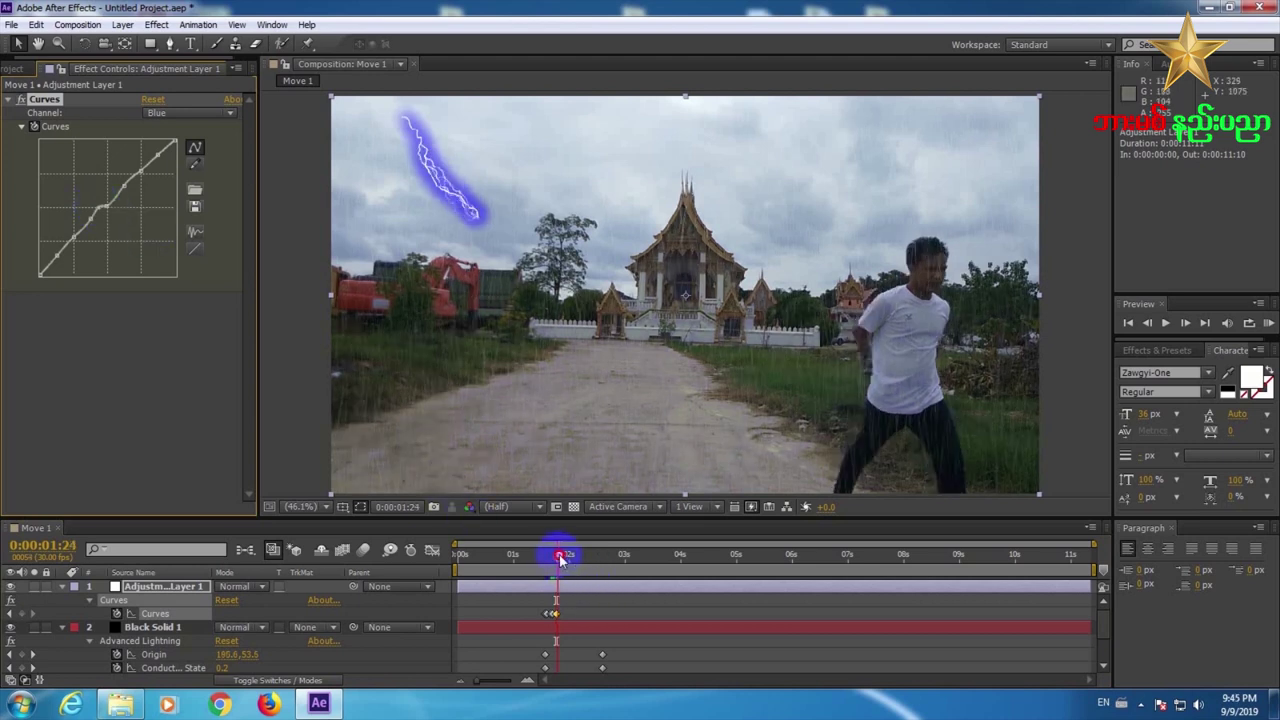
pyautogui.moveTo(105, 205); pyautogui.dragTo(101, 202)
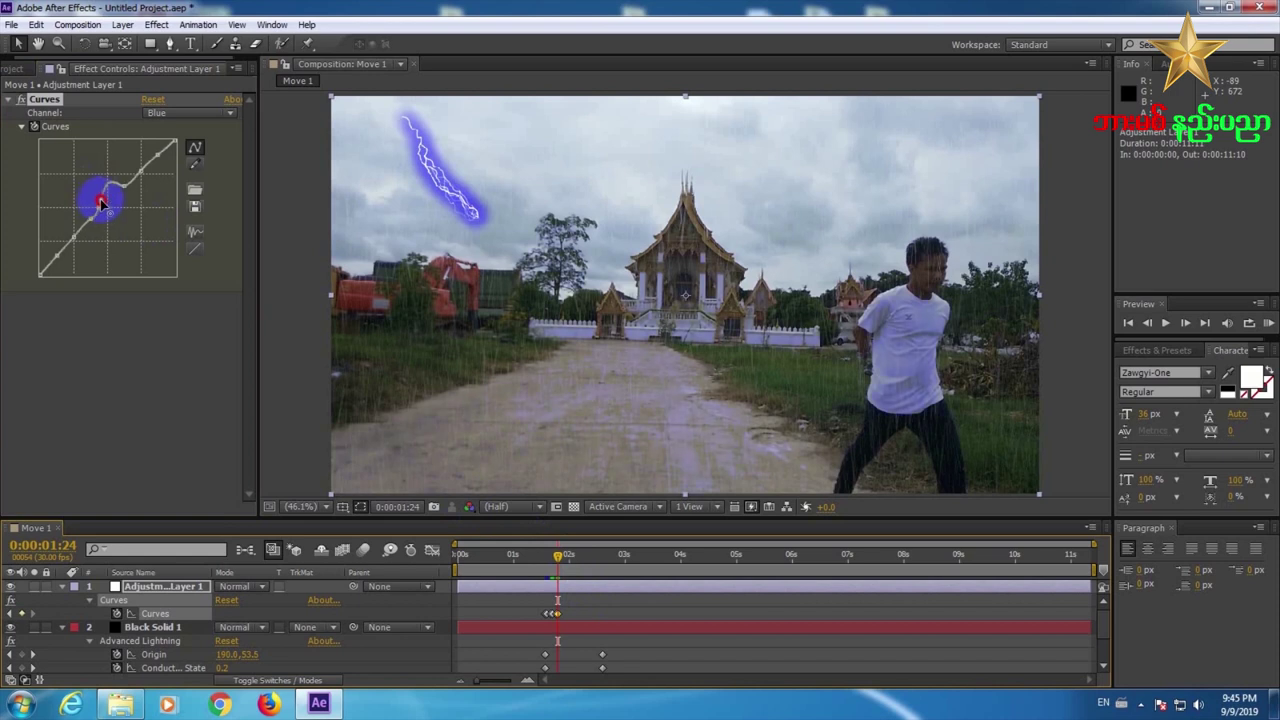
pyautogui.hotkey('ctrl', 'z')
pyautogui.hotkey('ctrl', 'shift', 'z')
pyautogui.click(420, 529)
pyautogui.moveTo(575, 612); pyautogui.dragTo(555, 625)
pyautogui.click(558, 556)
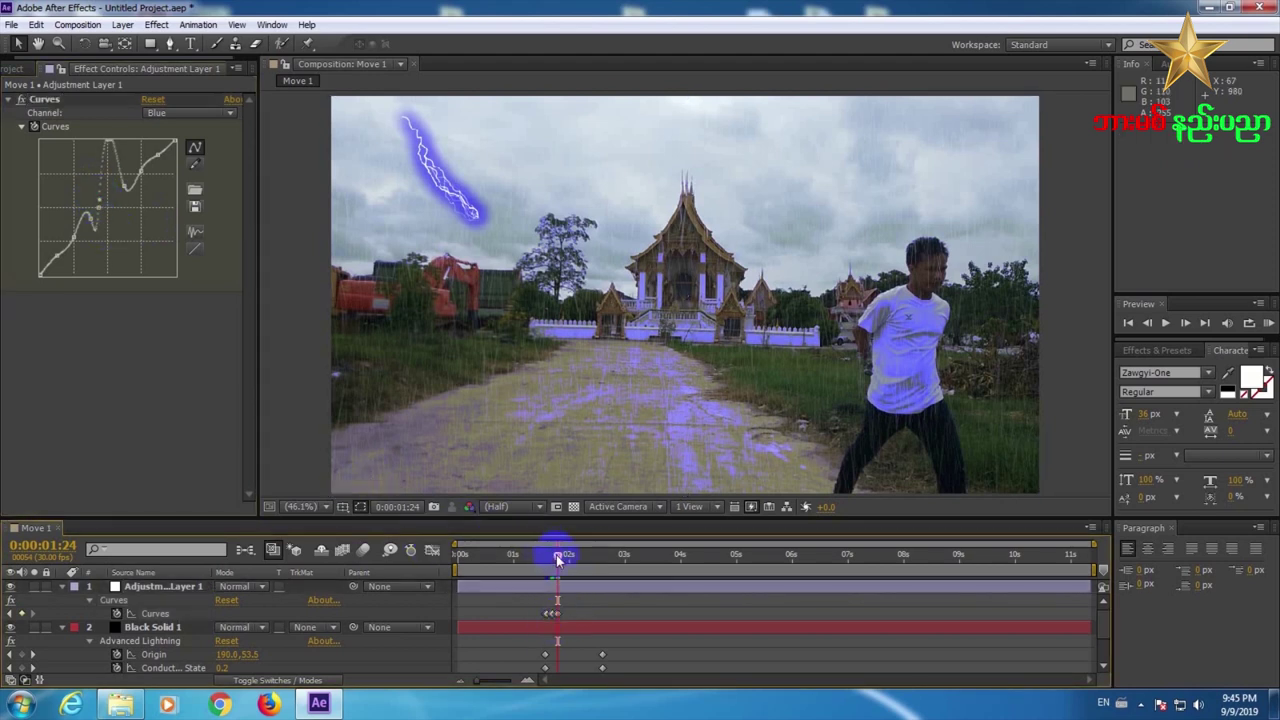
pyautogui.moveTo(558, 560); pyautogui.dragTo(561, 558)
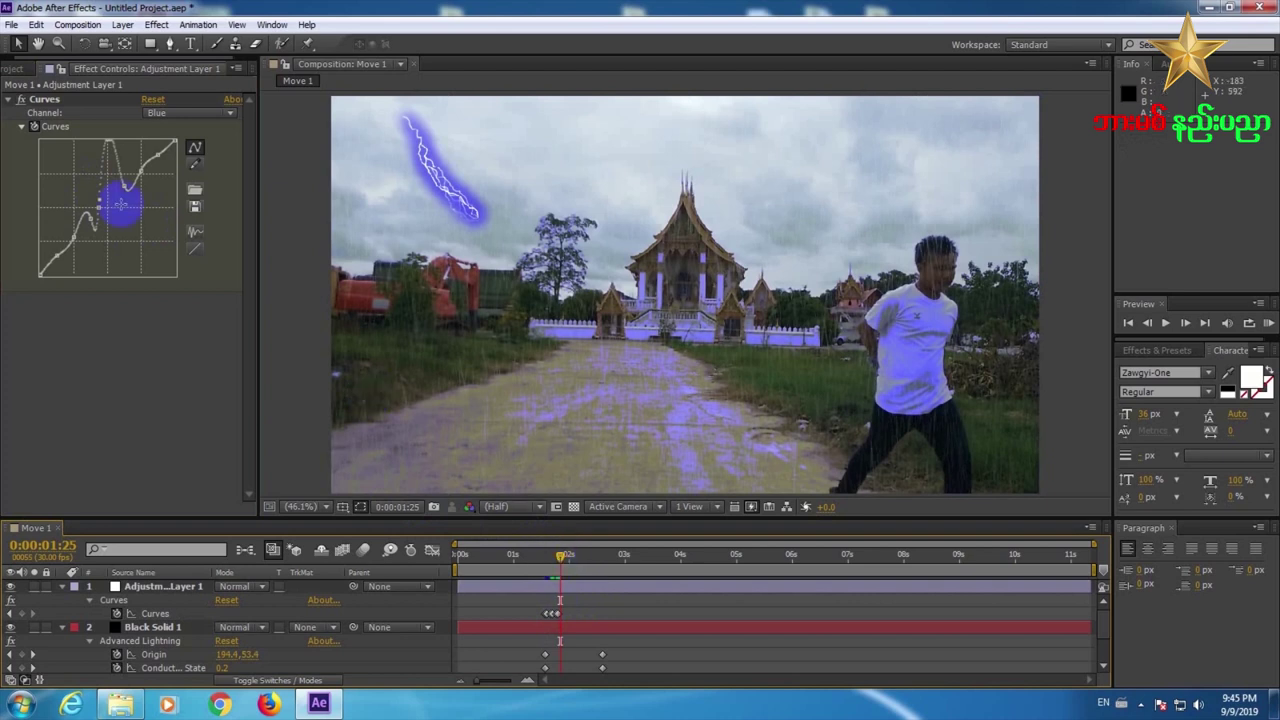
pyautogui.moveTo(107, 145); pyautogui.dragTo(110, 200)
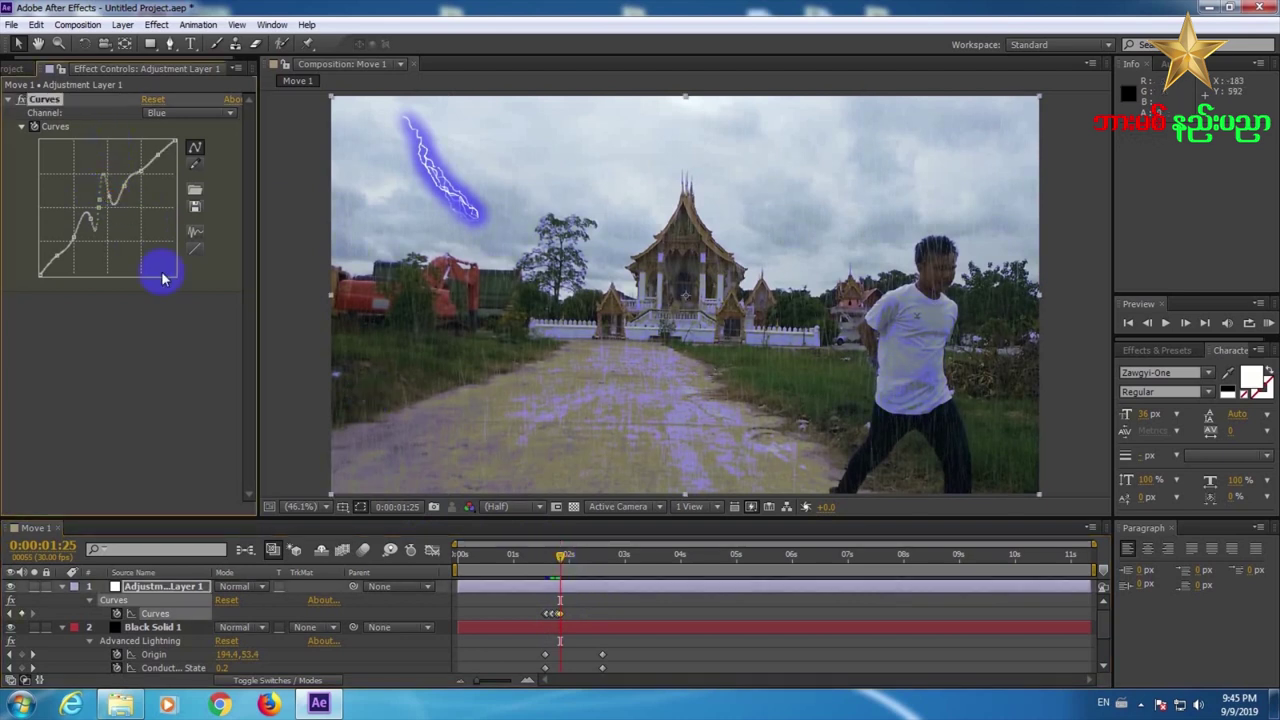
# - Copy the Curves keyframes, paste them repeatedly along the lightning's duration up to 0:00:02:15, and delete those past the lightning's last keyframes
pyautogui.moveTo(583, 610); pyautogui.dragTo(543, 623)
pyautogui.hotkey('ctrl', 'c')
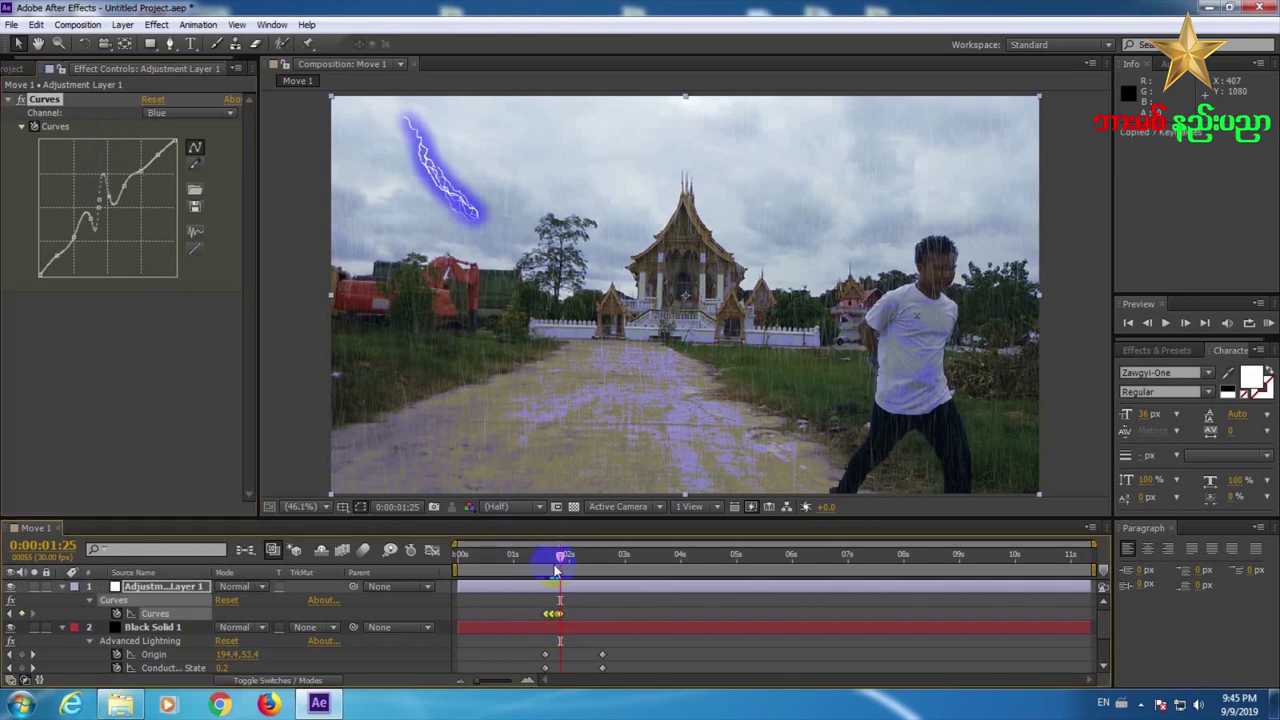
pyautogui.hotkey('ctrl', 'v')
pyautogui.moveTo(562, 560); pyautogui.dragTo(578, 562)
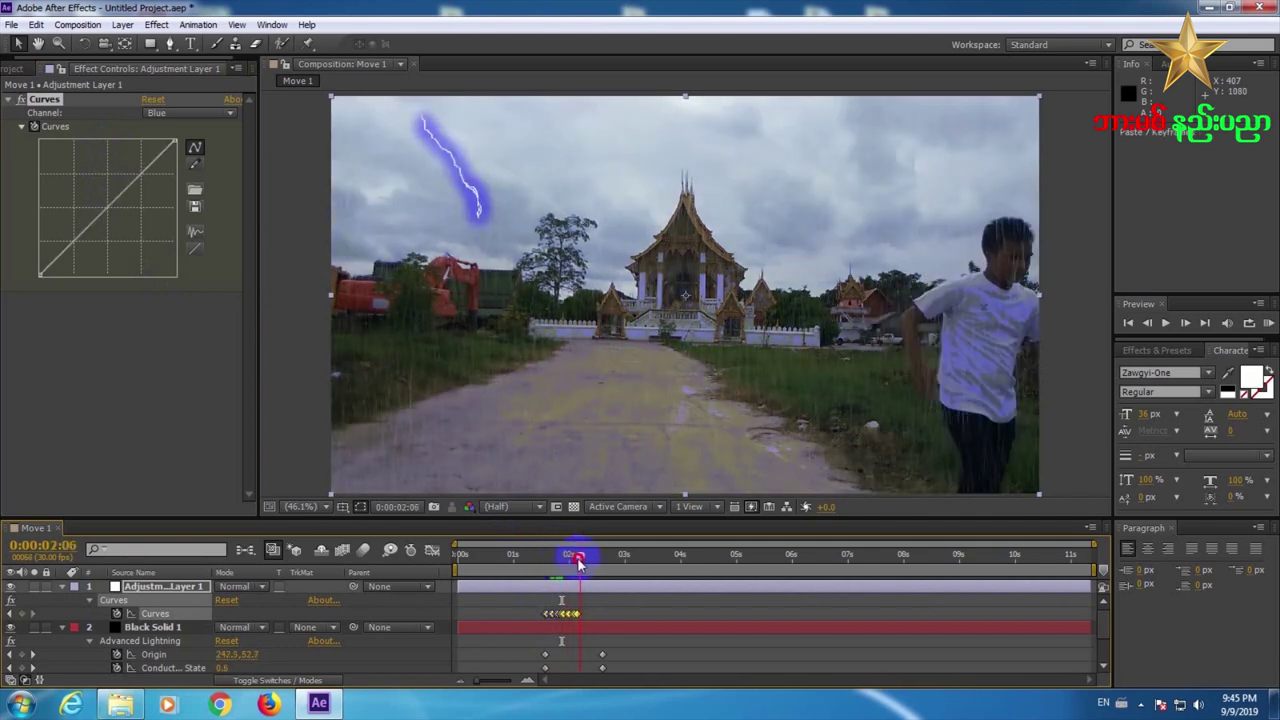
pyautogui.hotkey('ctrl', 'v')
pyautogui.moveTo(581, 563); pyautogui.dragTo(597, 565)
pyautogui.hotkey('ctrl', 'v')
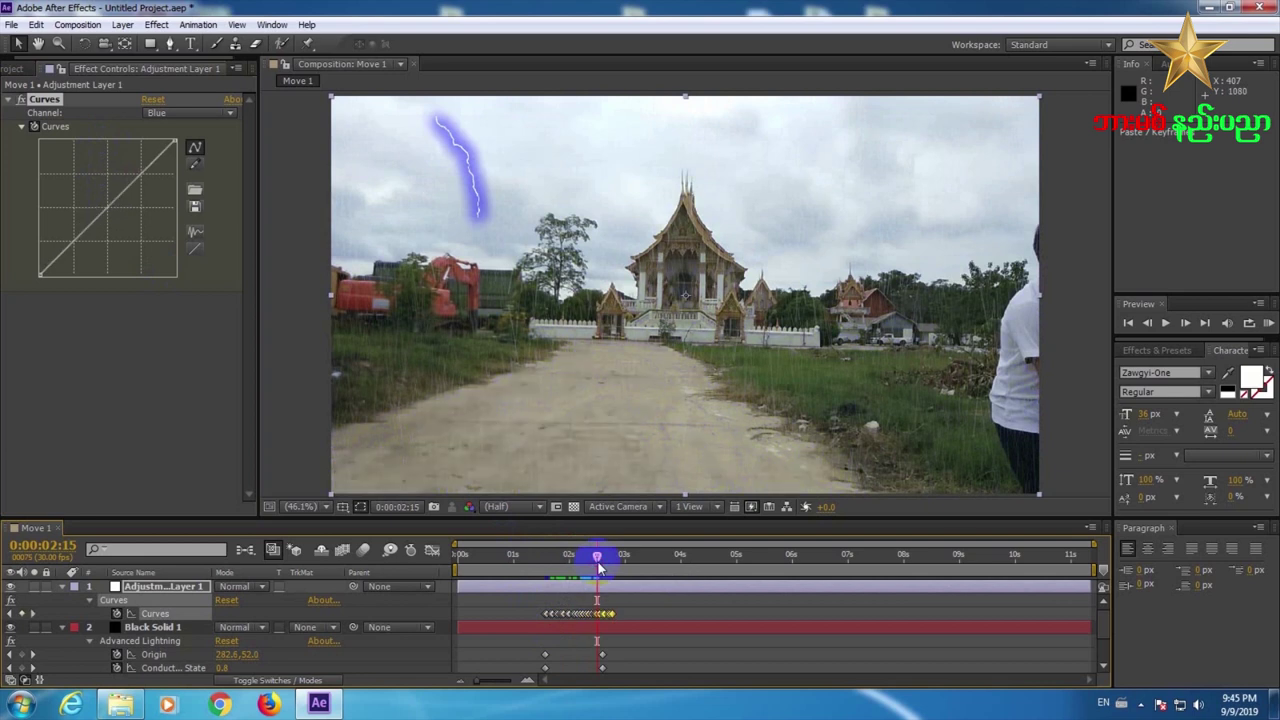
pyautogui.moveTo(637, 614); pyautogui.dragTo(610, 626)
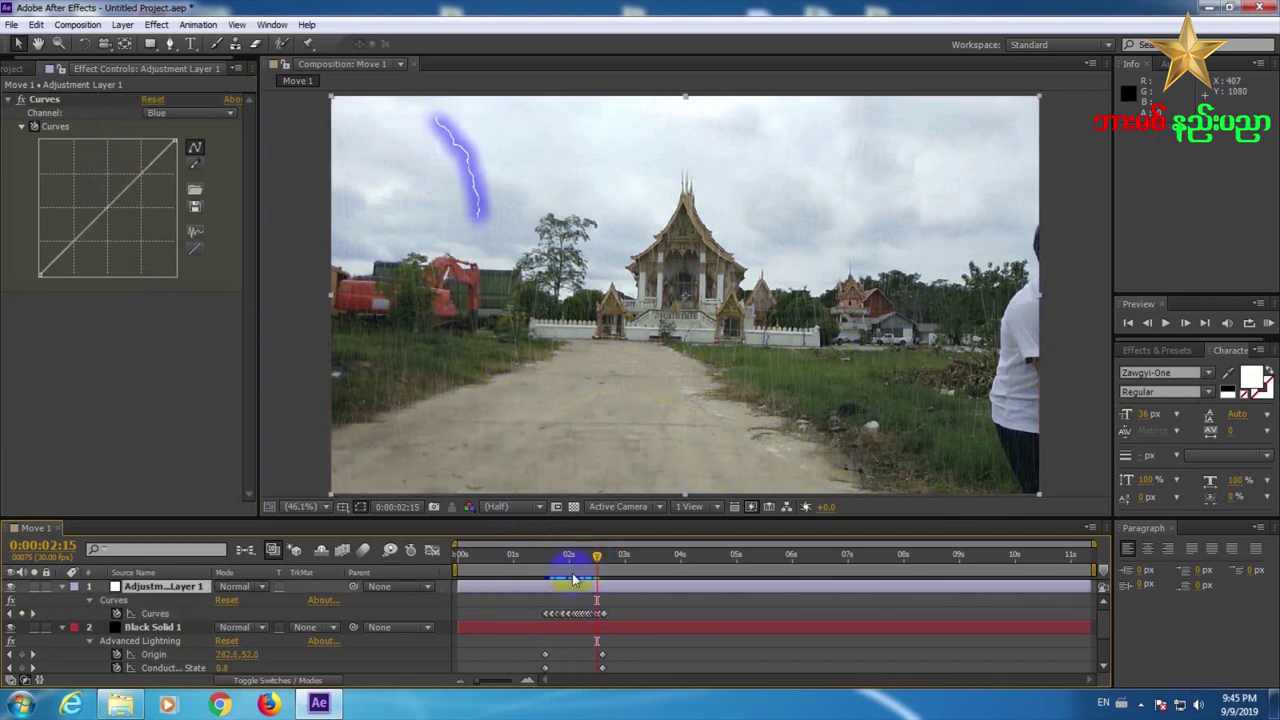
# - Keyframe the adjustment layer's Opacity at 100% at 0:00:01:16 and at 0% one frame earlier, at 0:00:01:15
pyautogui.moveTo(597, 560)
pyautogui.mouseDown()
pyautogui.moveTo(626, 564)
pyautogui.moveTo(610, 578)
pyautogui.mouseUp()
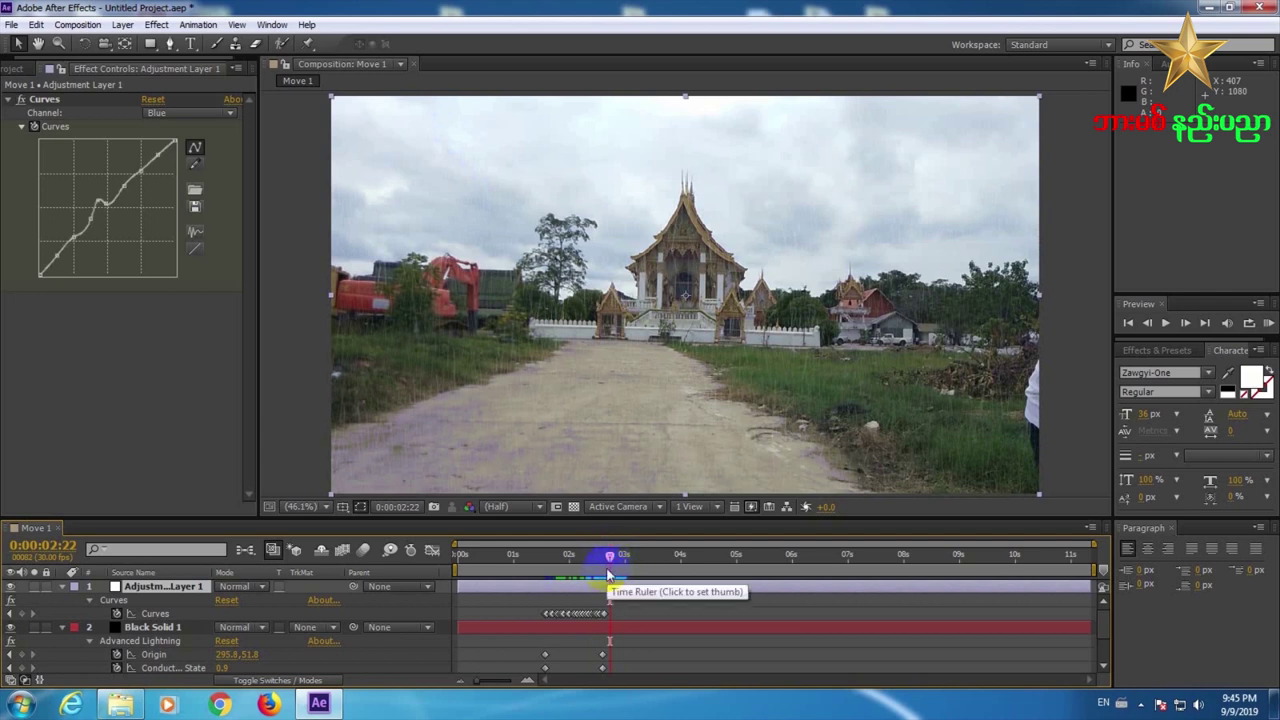
pyautogui.click(545, 587)
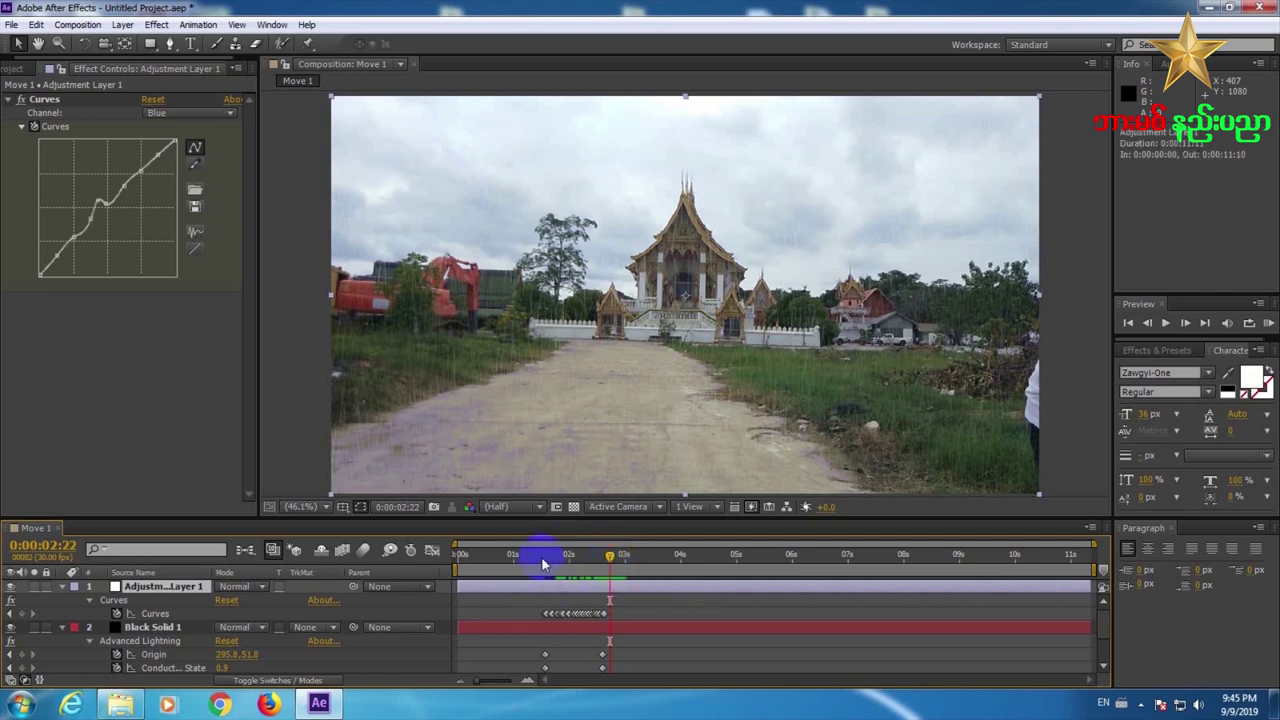
pyautogui.click(541, 556)
pyautogui.press('t')
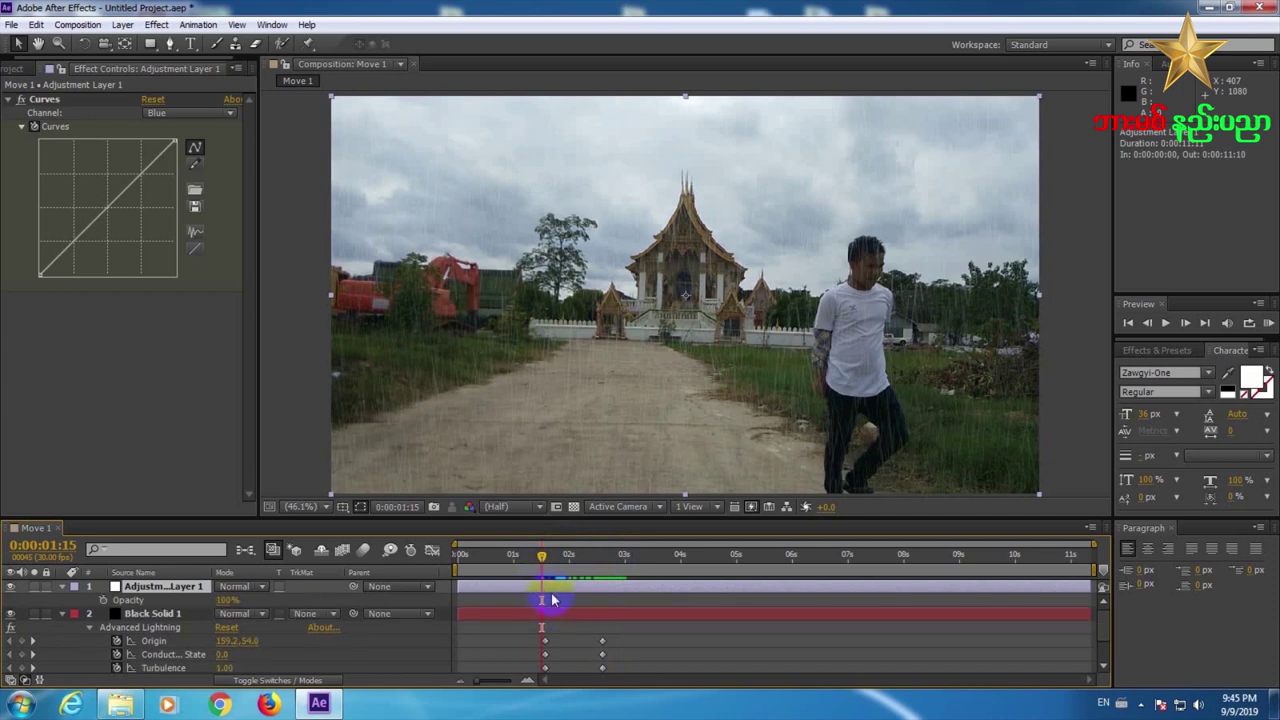
pyautogui.click(545, 558)
pyautogui.moveTo(545, 558); pyautogui.dragTo(538, 559)
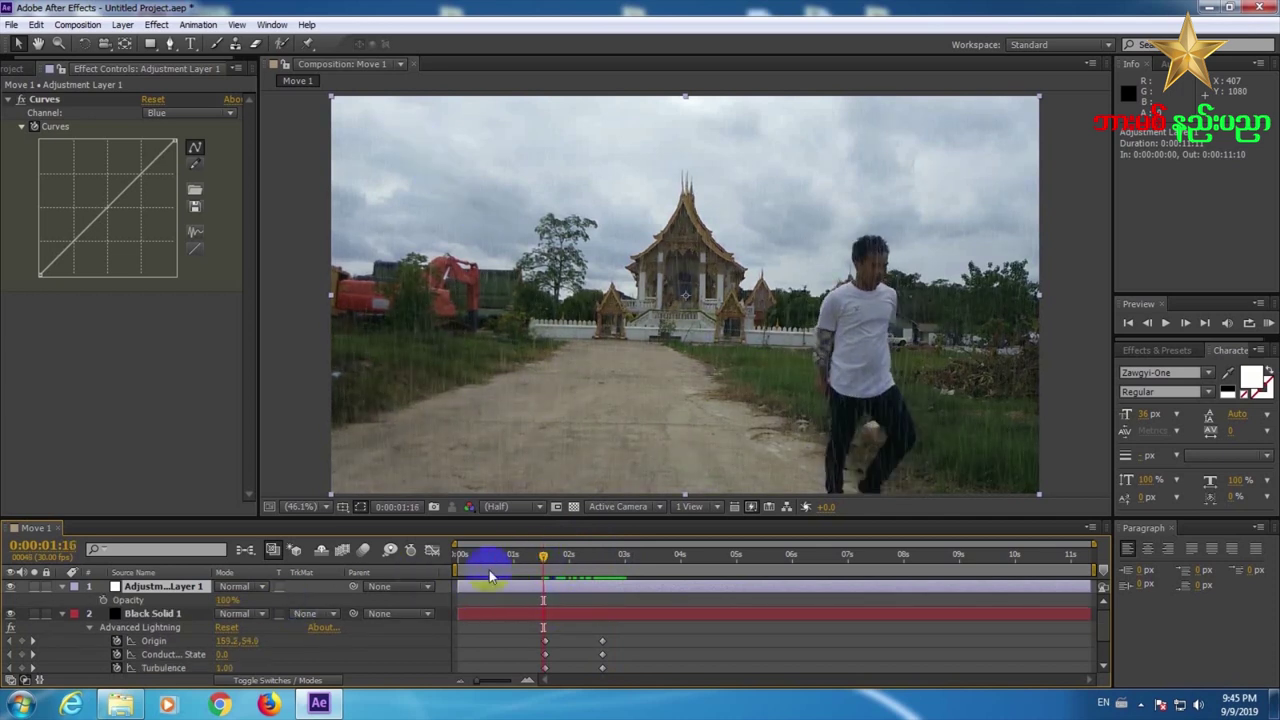
pyautogui.click(103, 600)
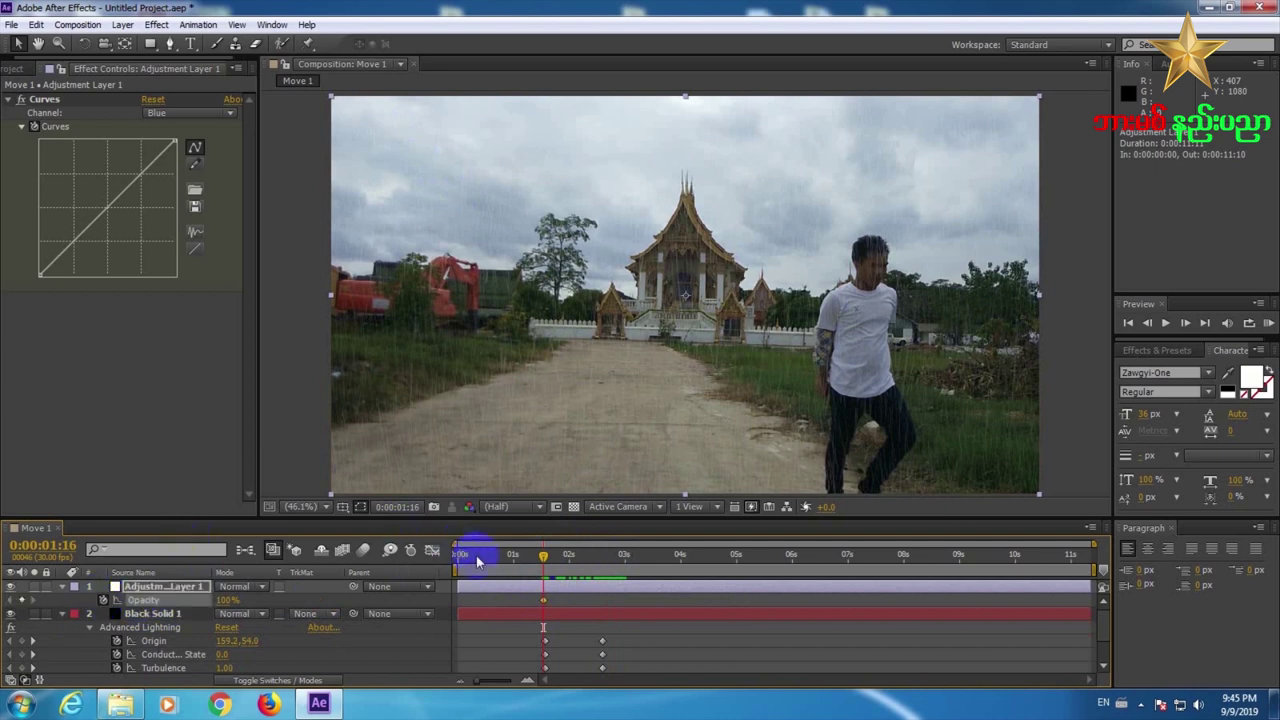
pyautogui.moveTo(546, 556); pyautogui.dragTo(541, 556)
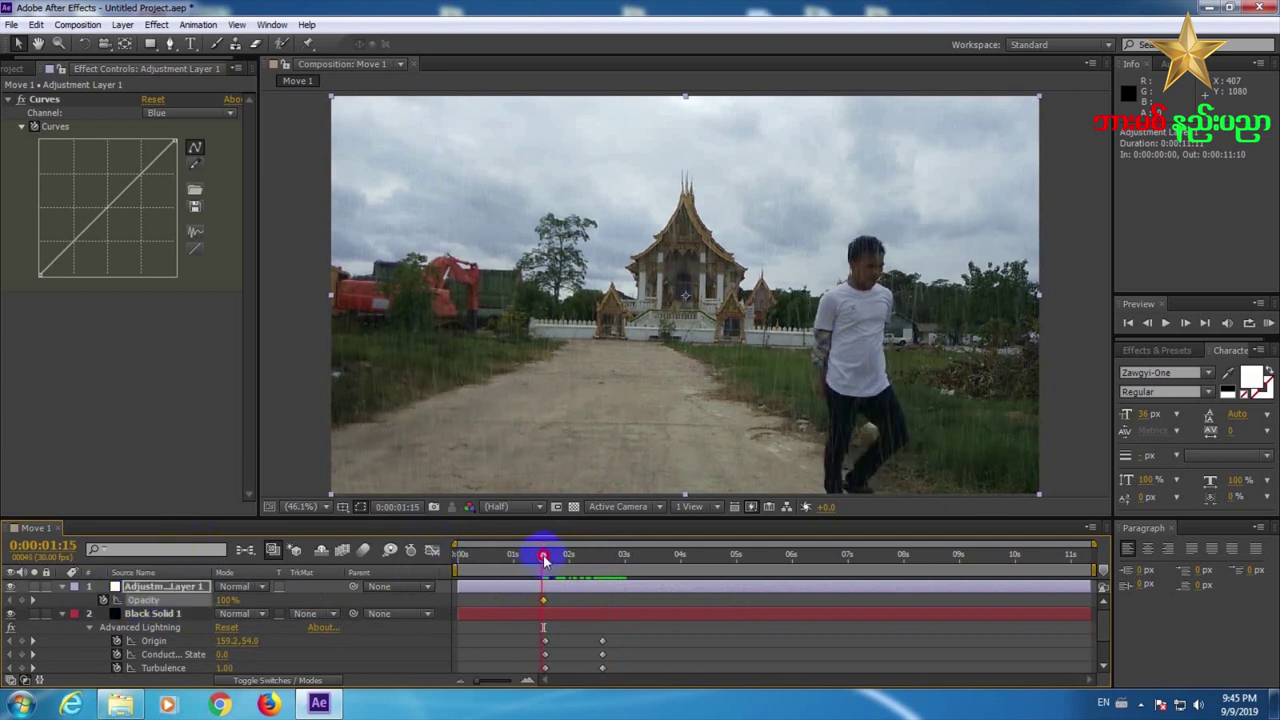
pyautogui.moveTo(171, 603); pyautogui.dragTo(73, 607)
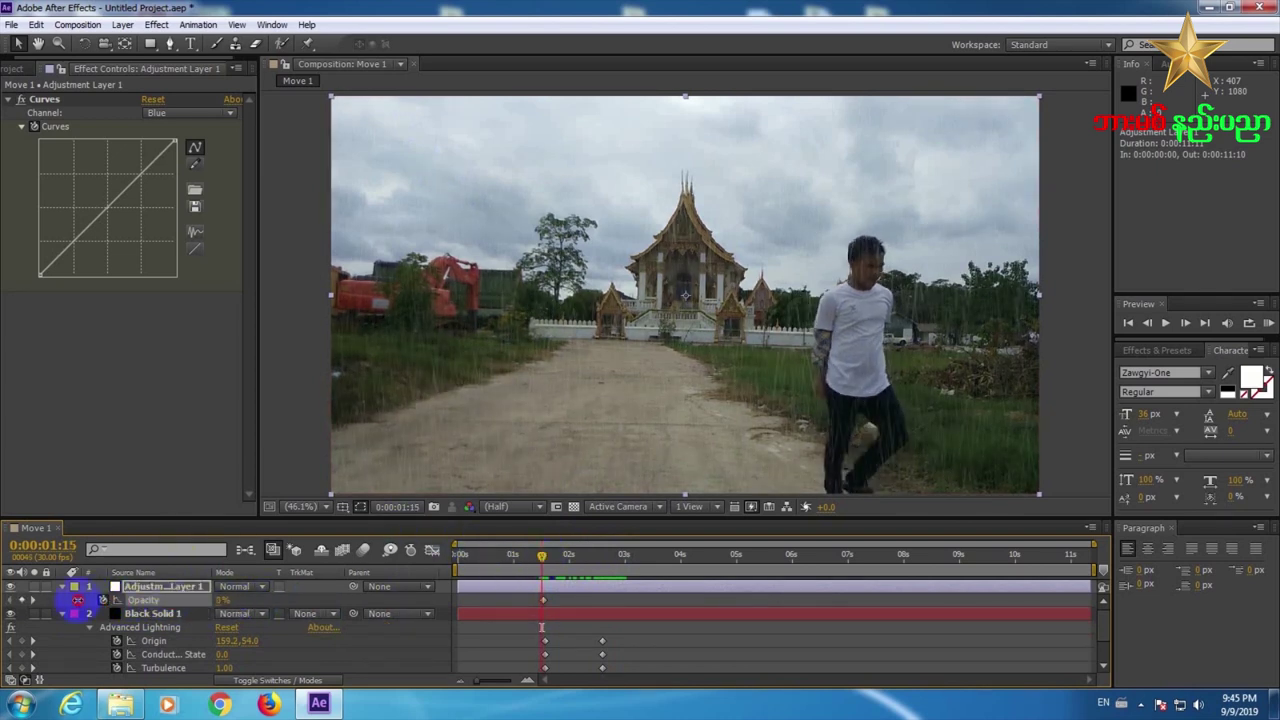
# - Keyframe the adjustment layer's Opacity at 100% at 0:00:02:18 and 0% at 0:00:02:19, and collapse the layers' properties
pyautogui.moveTo(541, 555); pyautogui.dragTo(602, 556)
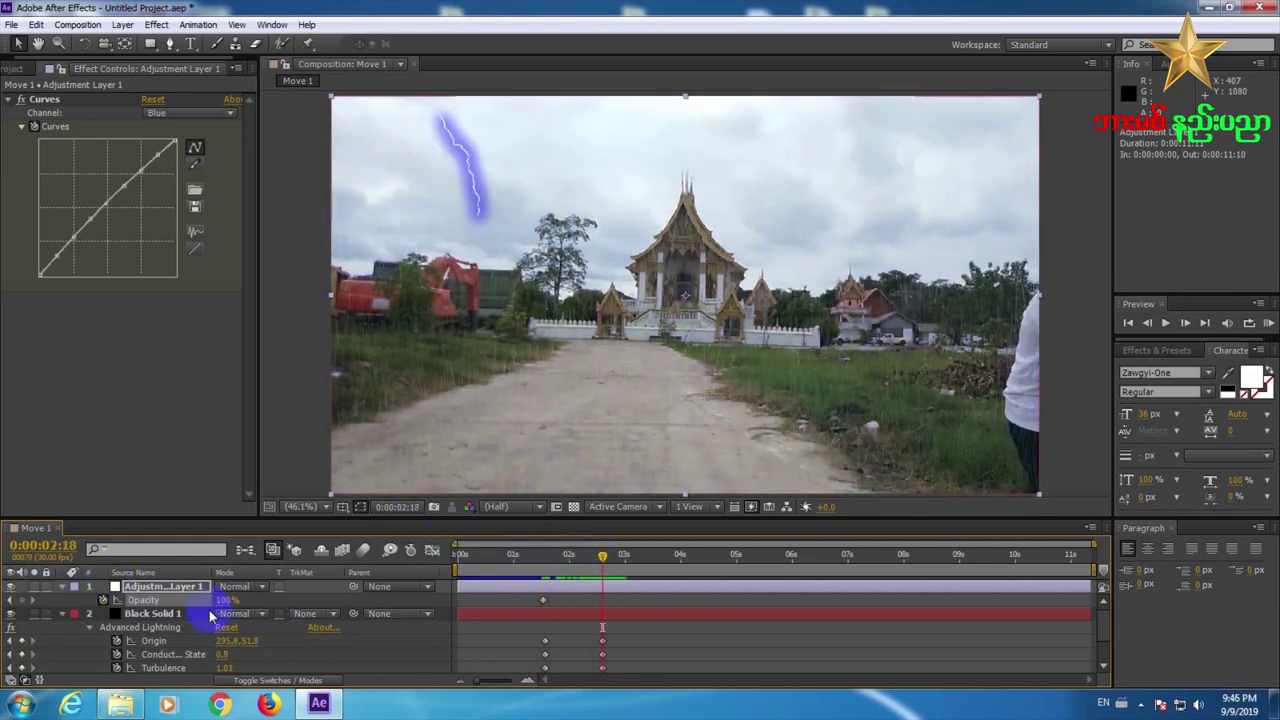
pyautogui.click(607, 558)
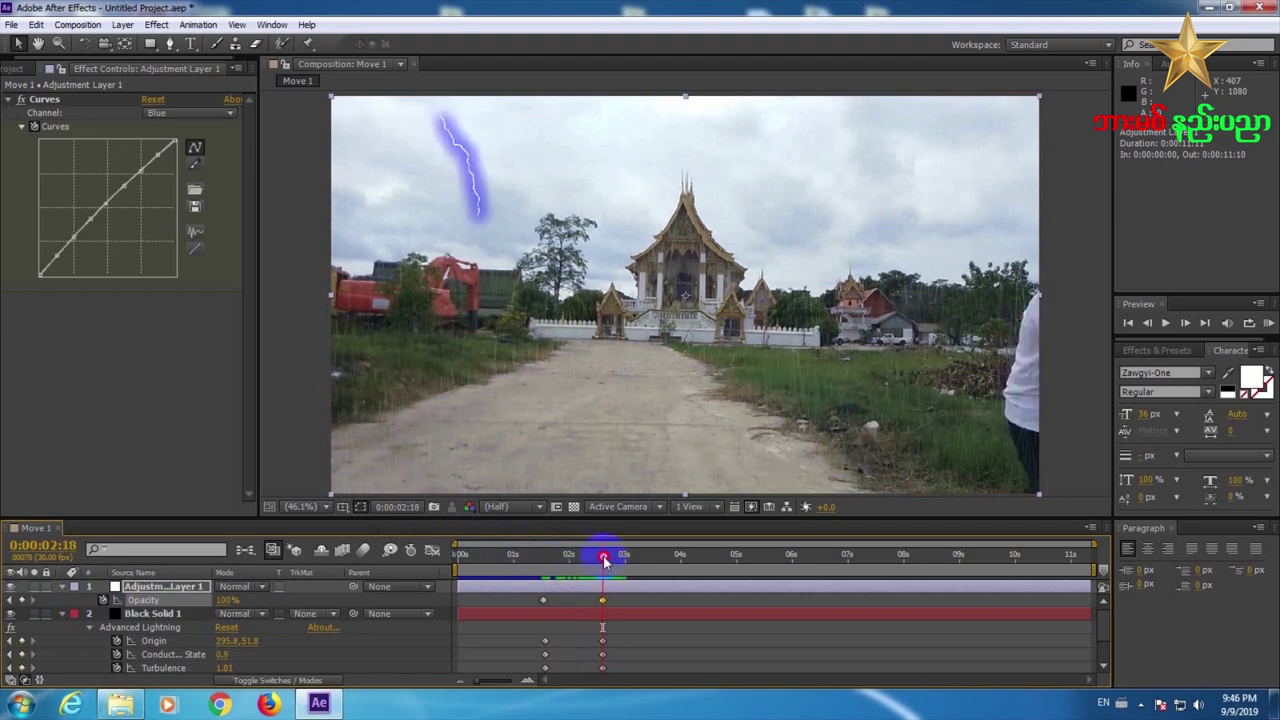
pyautogui.click(603, 557)
pyautogui.moveTo(224, 604); pyautogui.dragTo(114, 609)
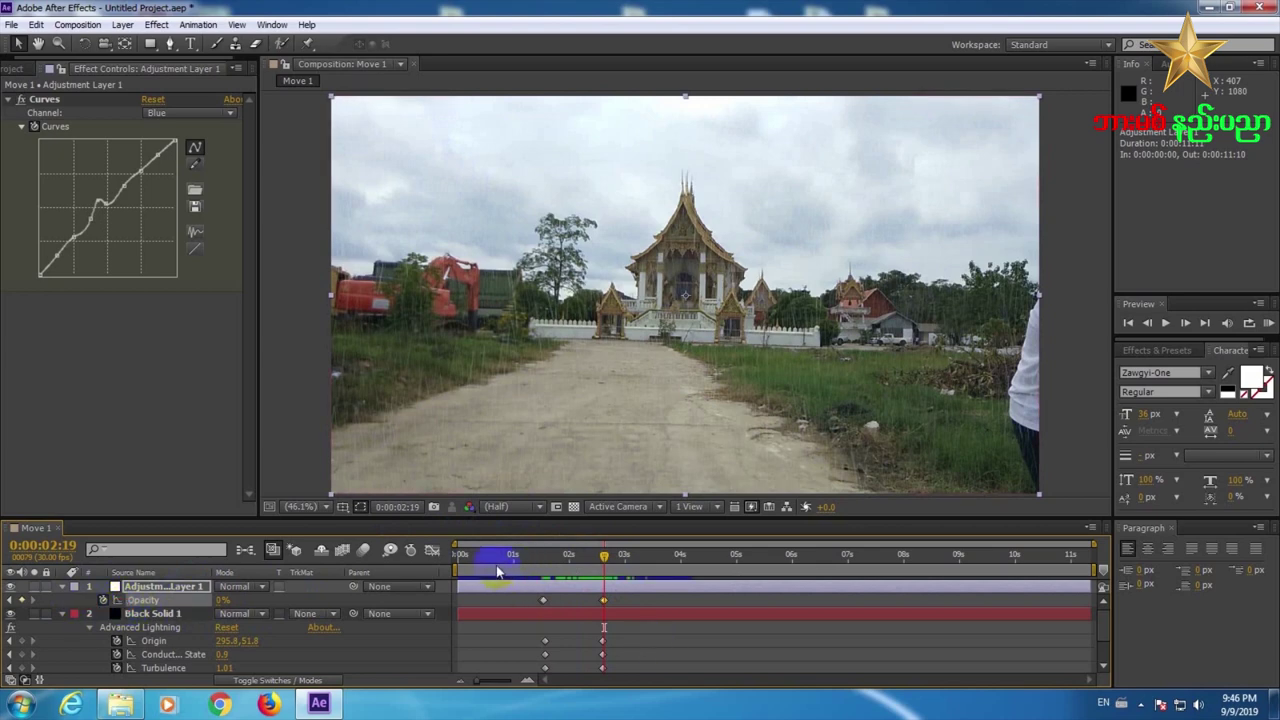
pyautogui.click(52, 615)
pyautogui.click(62, 614)
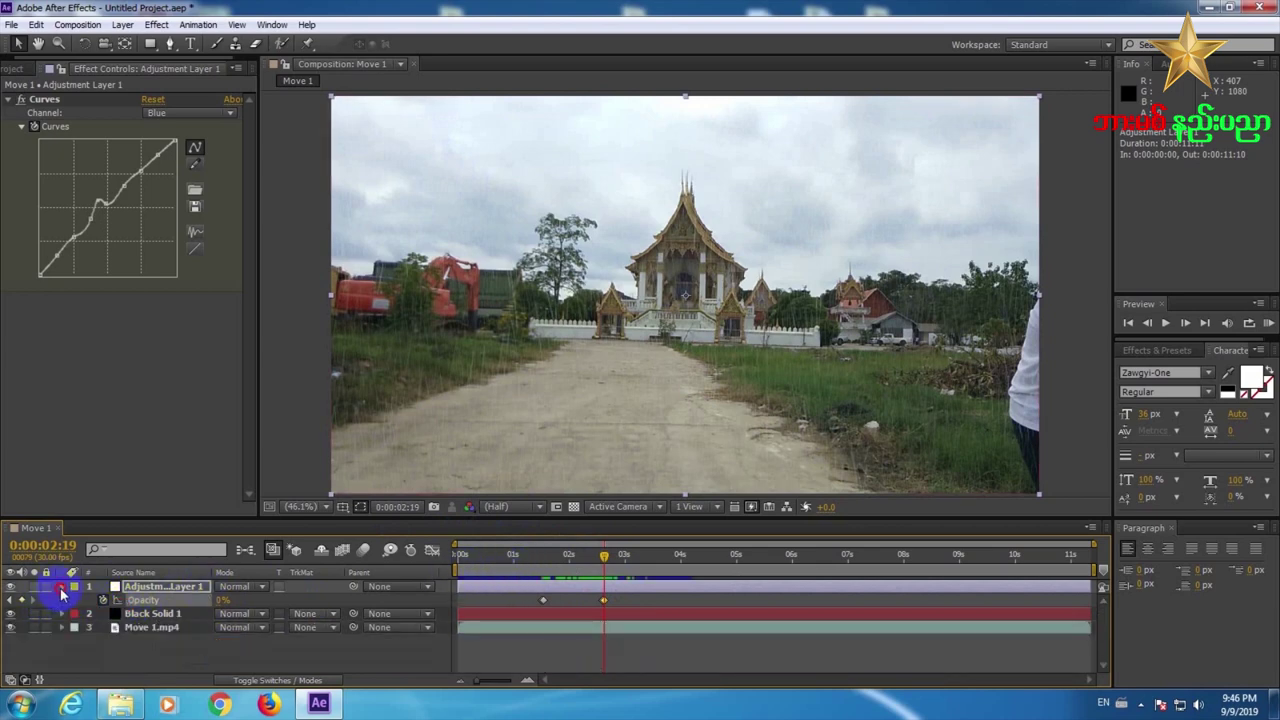
pyautogui.click(62, 587)
# - Play a RAM preview of the composition and scrub through the lightning flash to 0:00:03:12
pyautogui.click(1267, 323)
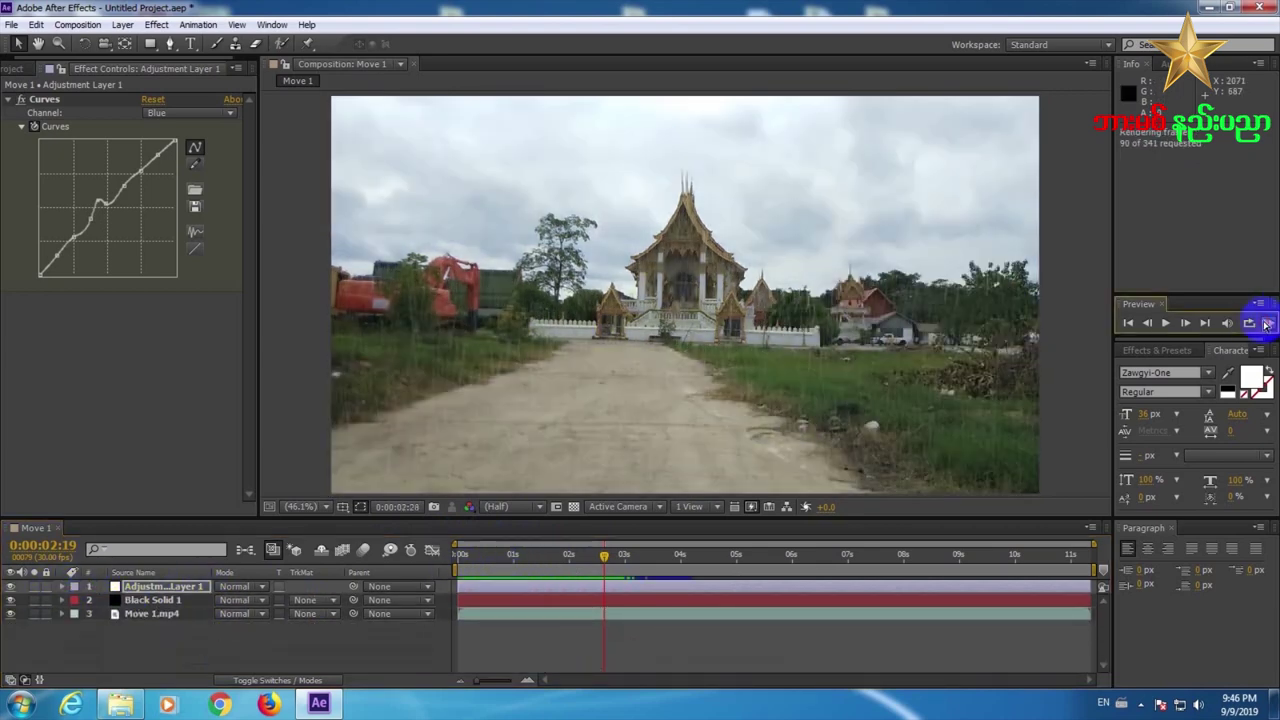
pyautogui.click(1267, 323)
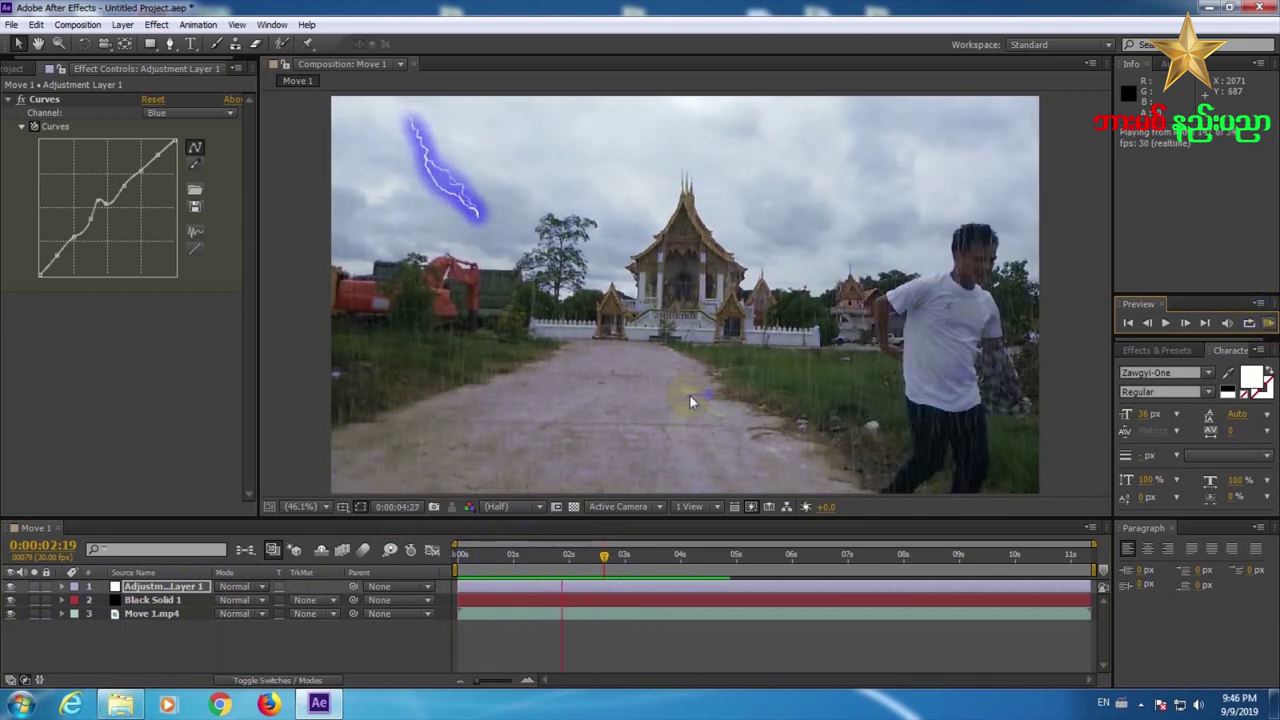
pyautogui.moveTo(612, 557); pyautogui.dragTo(554, 623)
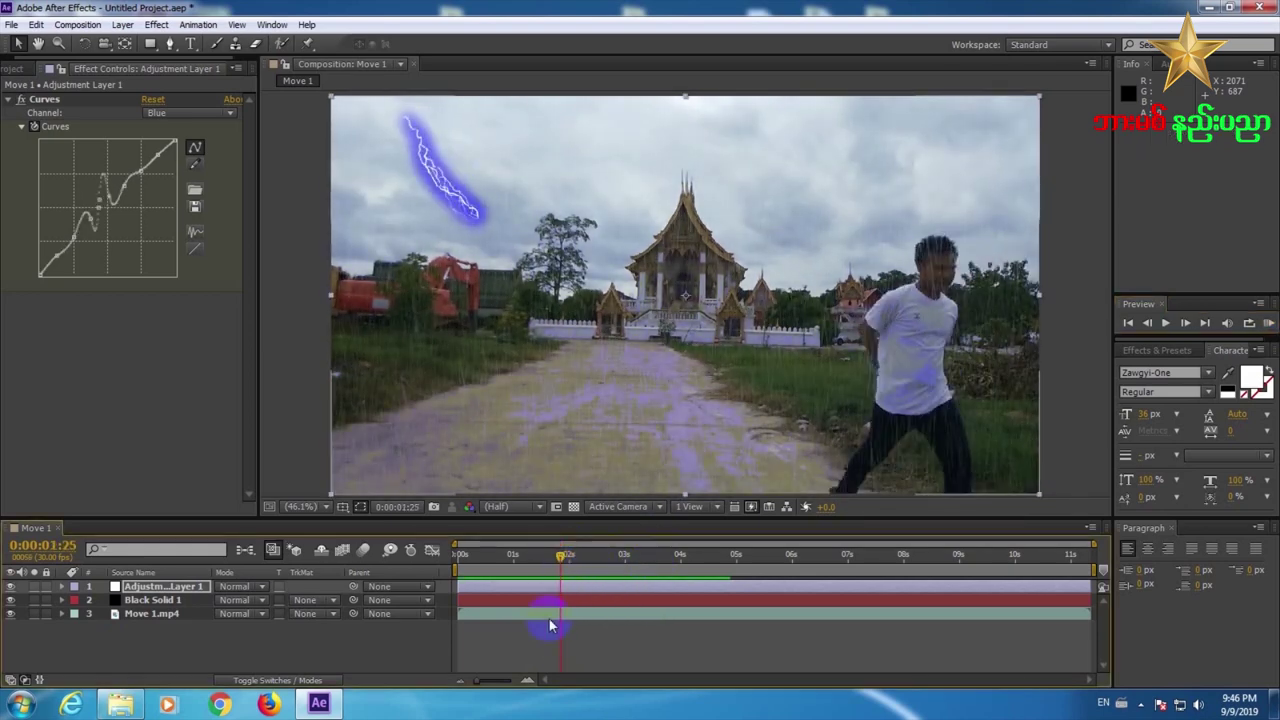
pyautogui.moveTo(492, 557); pyautogui.dragTo(647, 556)
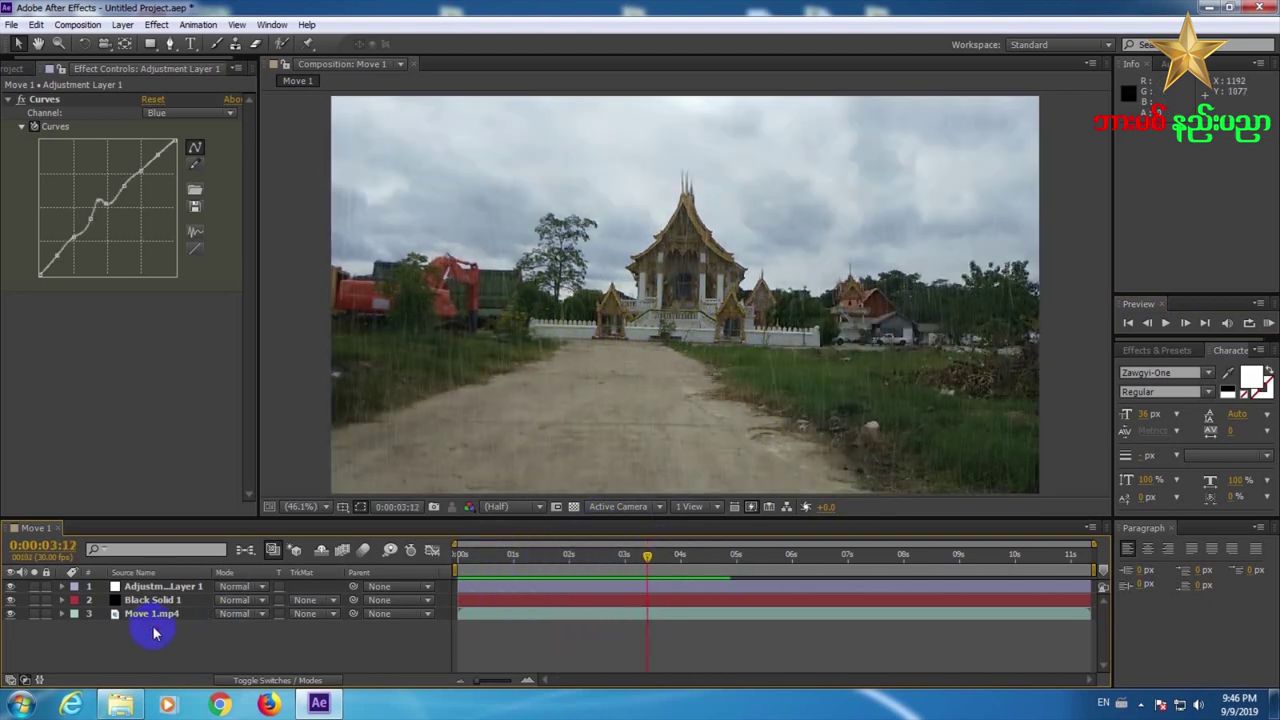
# - Add a second adjustment layer to the composition and apply the Curves color correction effect to it
pyautogui.rightClick(145, 628)
pyautogui.click(204, 455)
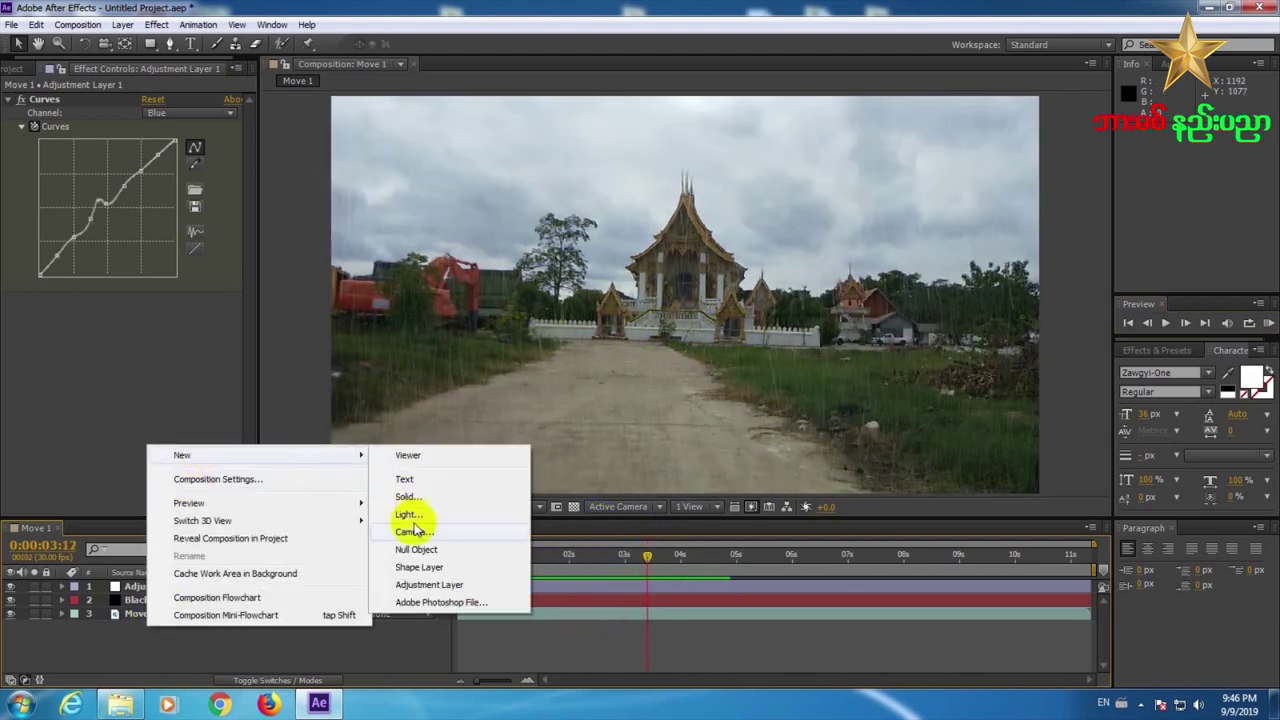
pyautogui.click(414, 585)
pyautogui.click(152, 27)
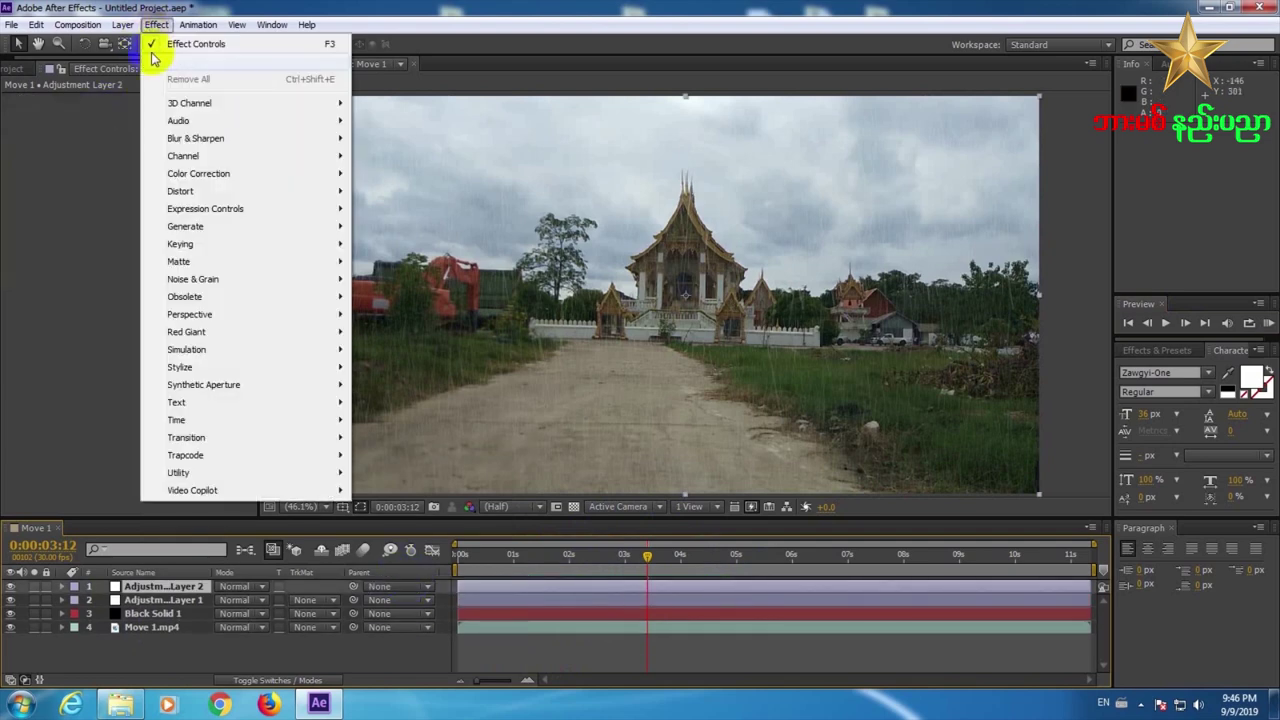
pyautogui.moveTo(250, 177)
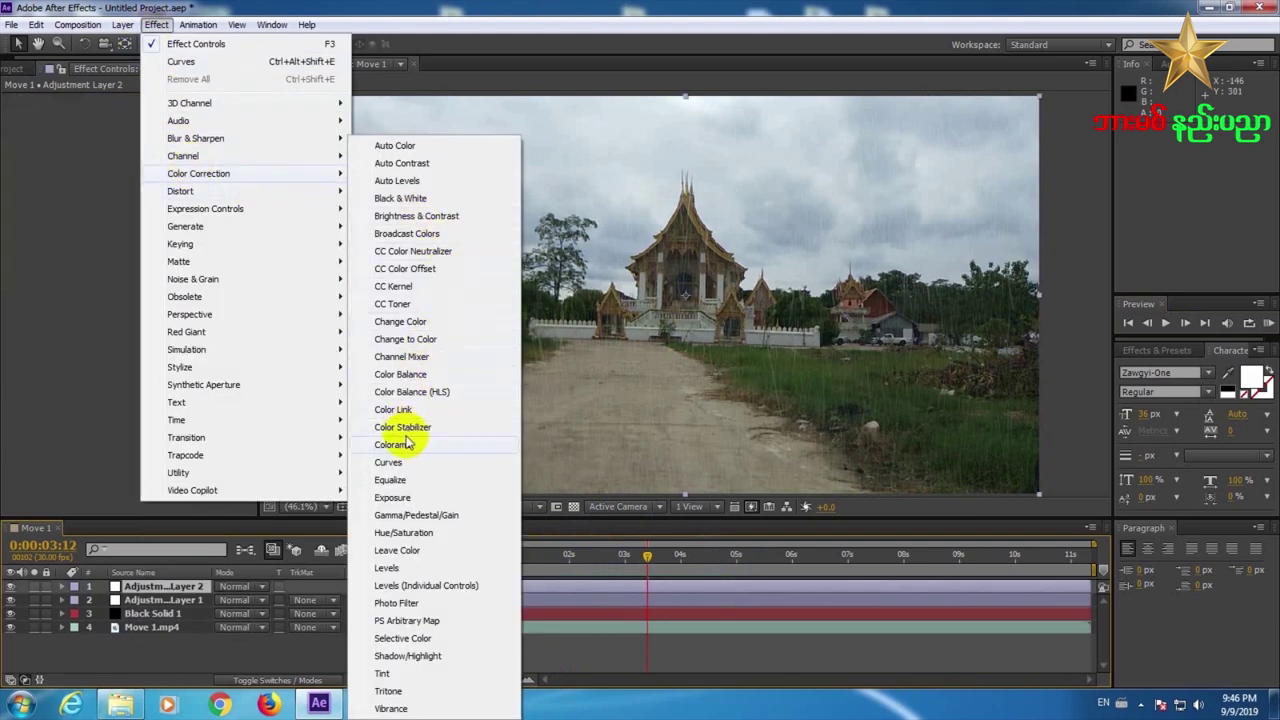
pyautogui.click(389, 462)
# - Lower the middle of the new layer's RGB curve slightly and raise the middles of its Green and Blue curves
pyautogui.moveTo(109, 218); pyautogui.dragTo(149, 137)
pyautogui.click(170, 113)
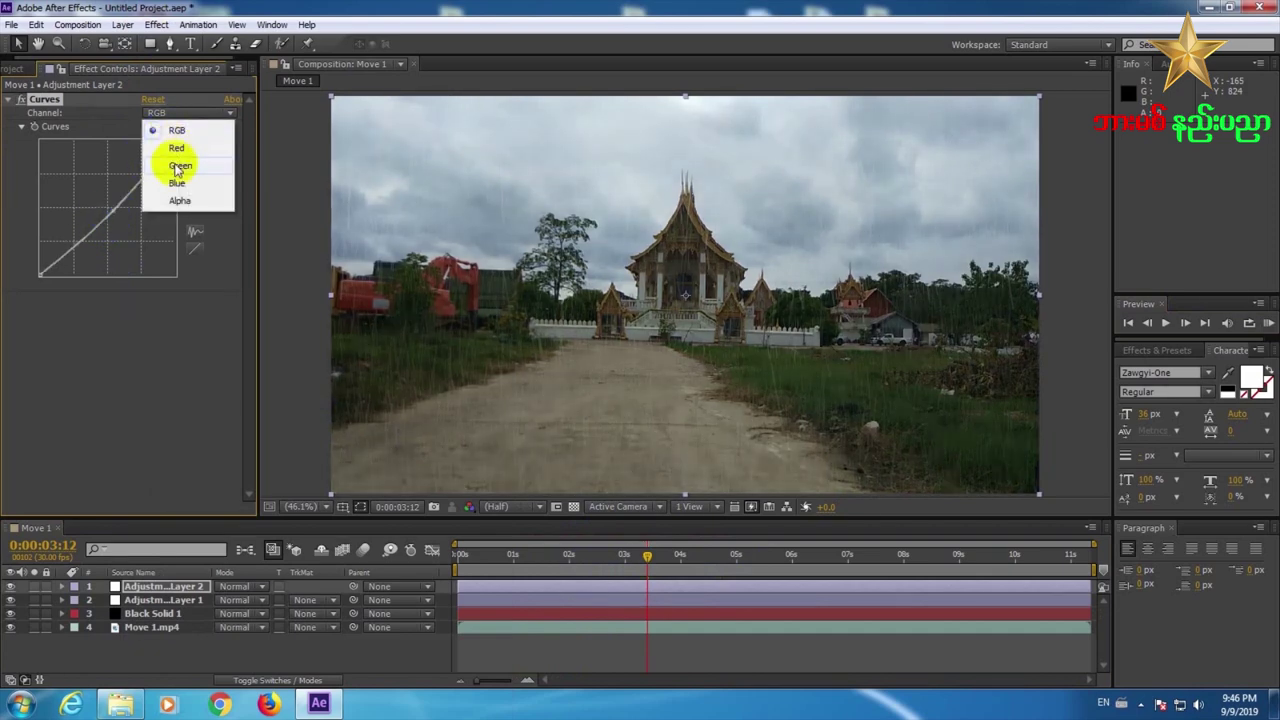
pyautogui.click(180, 165)
pyautogui.click(110, 205)
pyautogui.moveTo(110, 205); pyautogui.dragTo(108, 206)
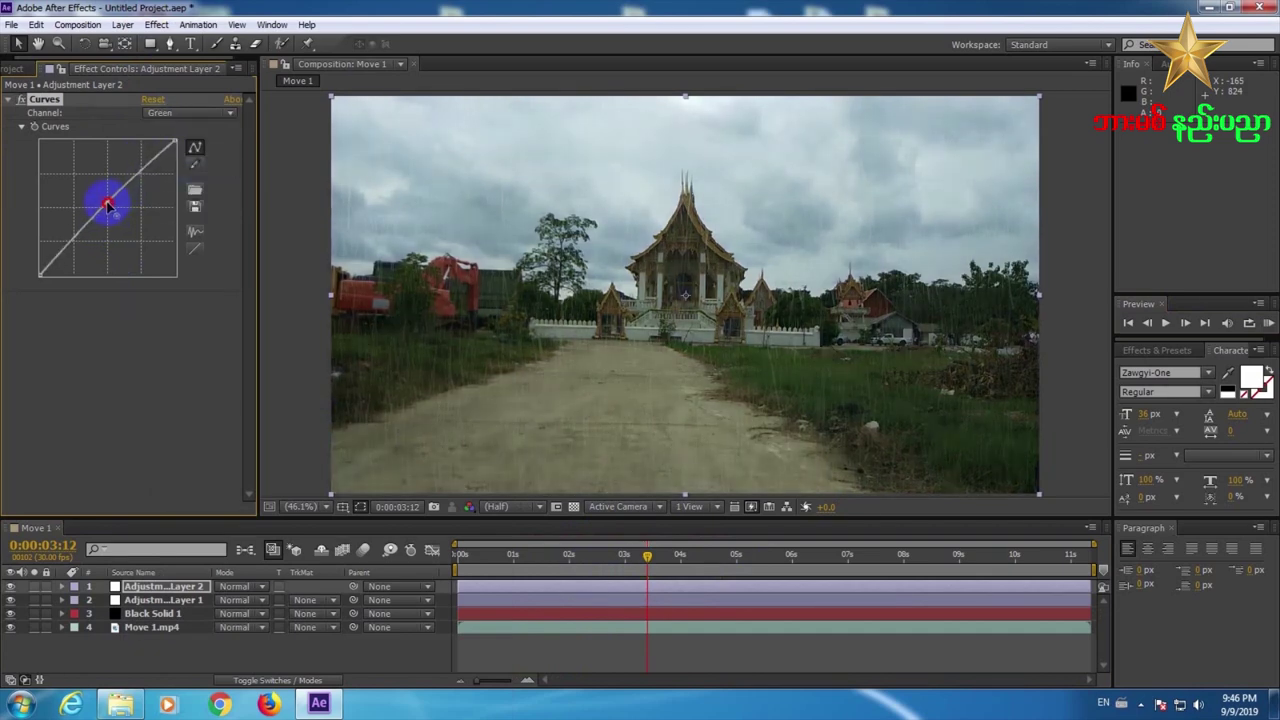
pyautogui.click(185, 113)
pyautogui.click(180, 182)
pyautogui.moveTo(106, 200); pyautogui.dragTo(105, 204)
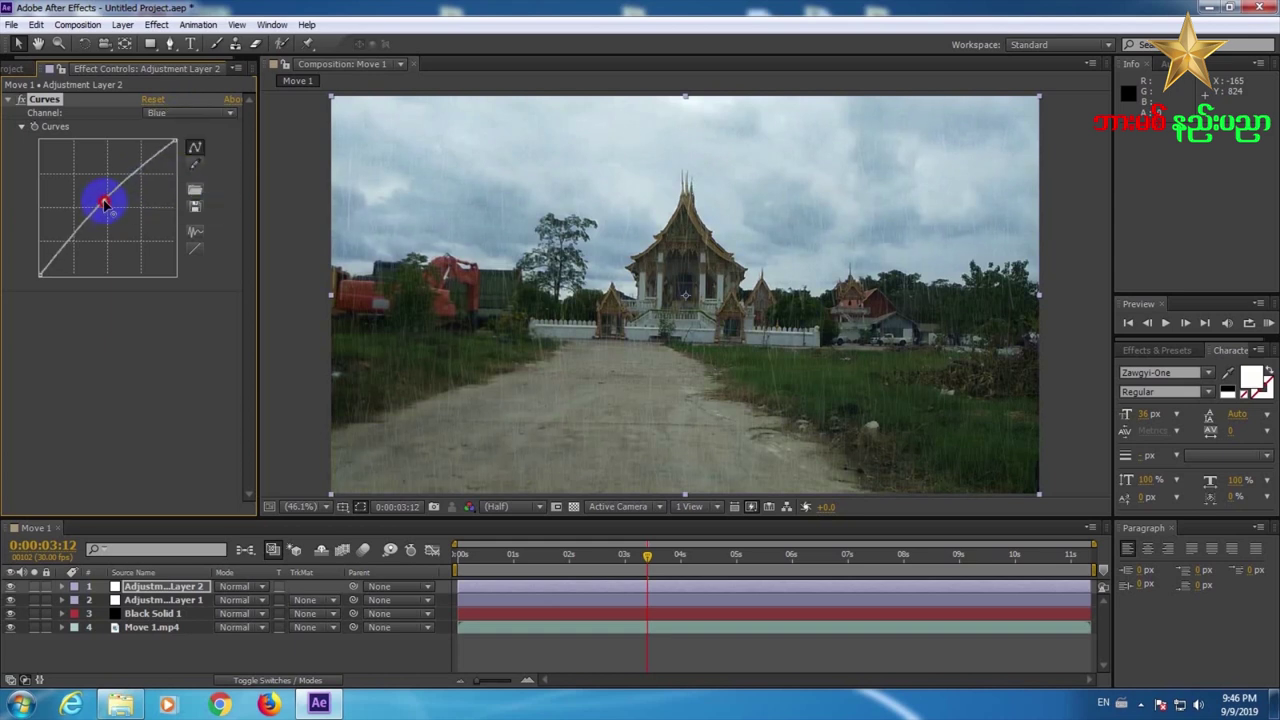
# - Apply the Levels color correction effect to the second adjustment layer and raise Input Black to about 23
pyautogui.click(157, 24)
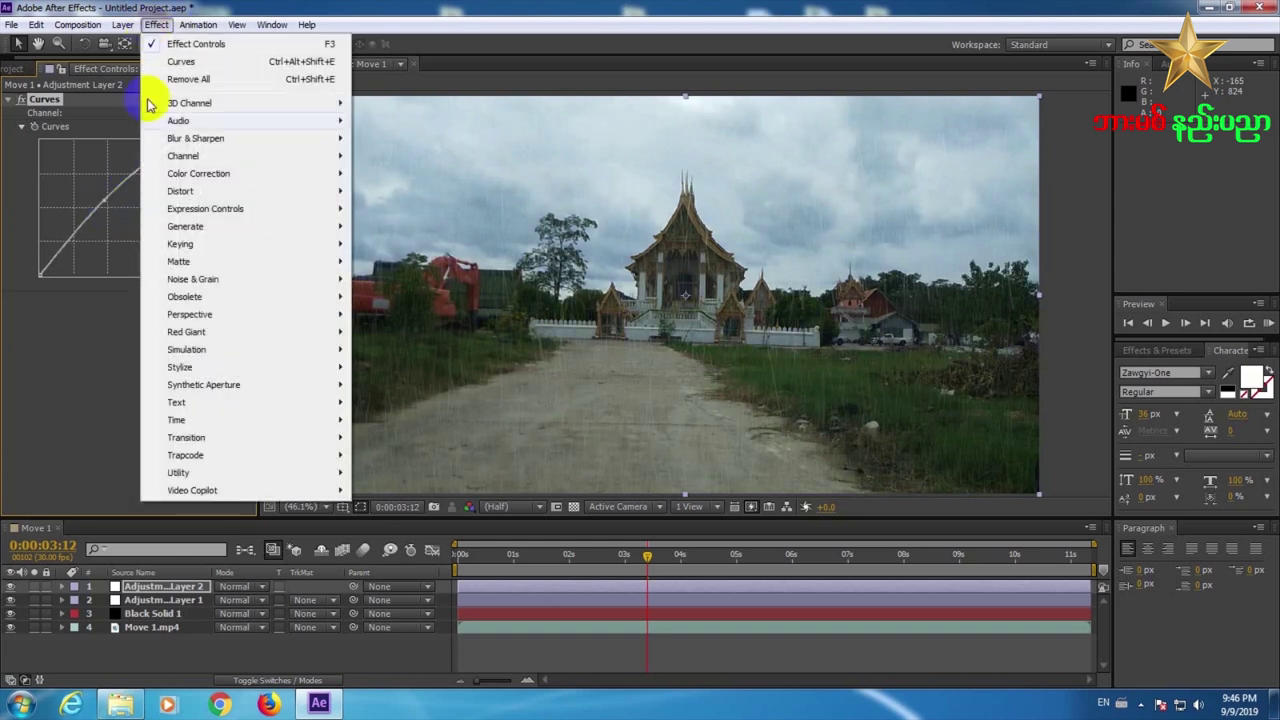
pyautogui.moveTo(225, 174)
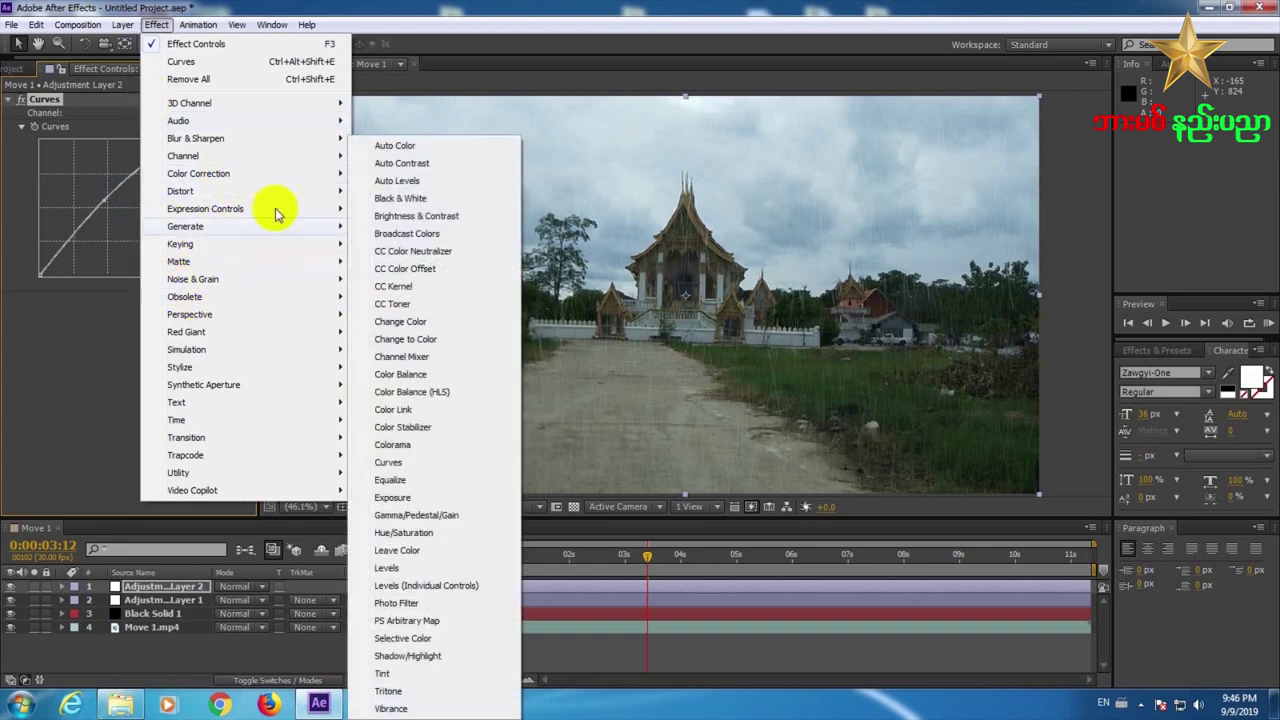
pyautogui.click(390, 568)
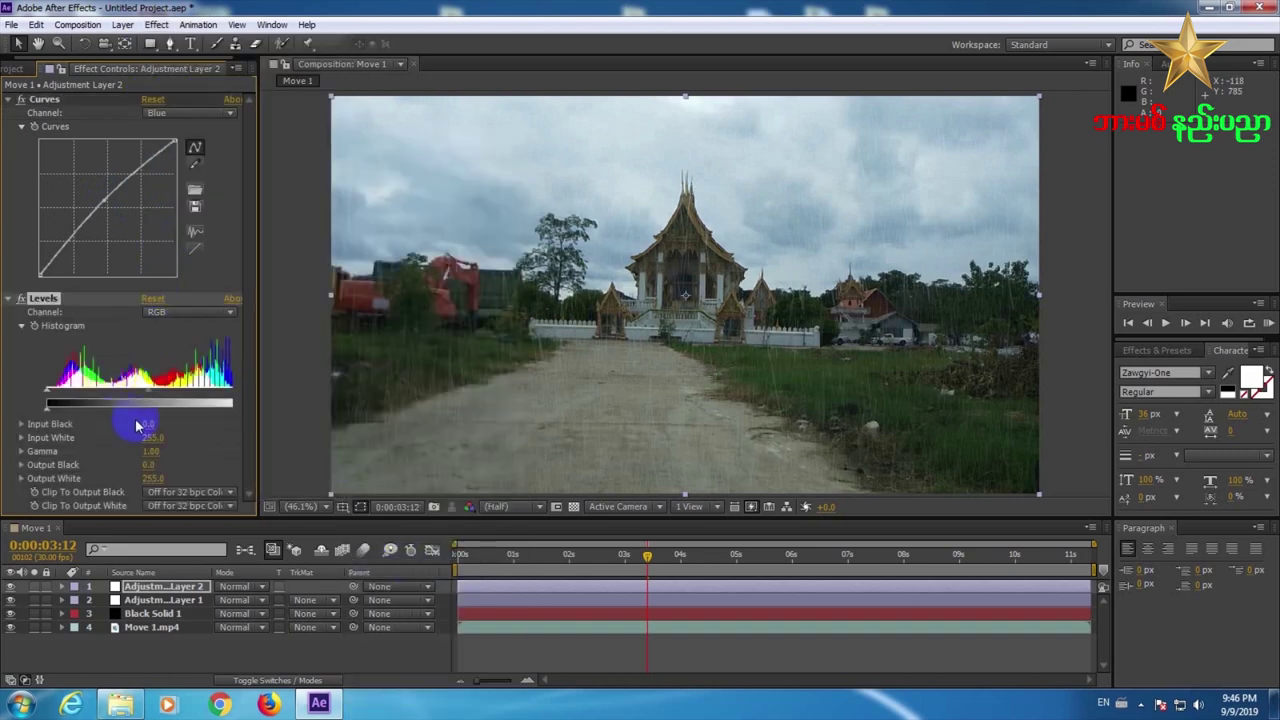
pyautogui.moveTo(146, 428); pyautogui.dragTo(150, 424)
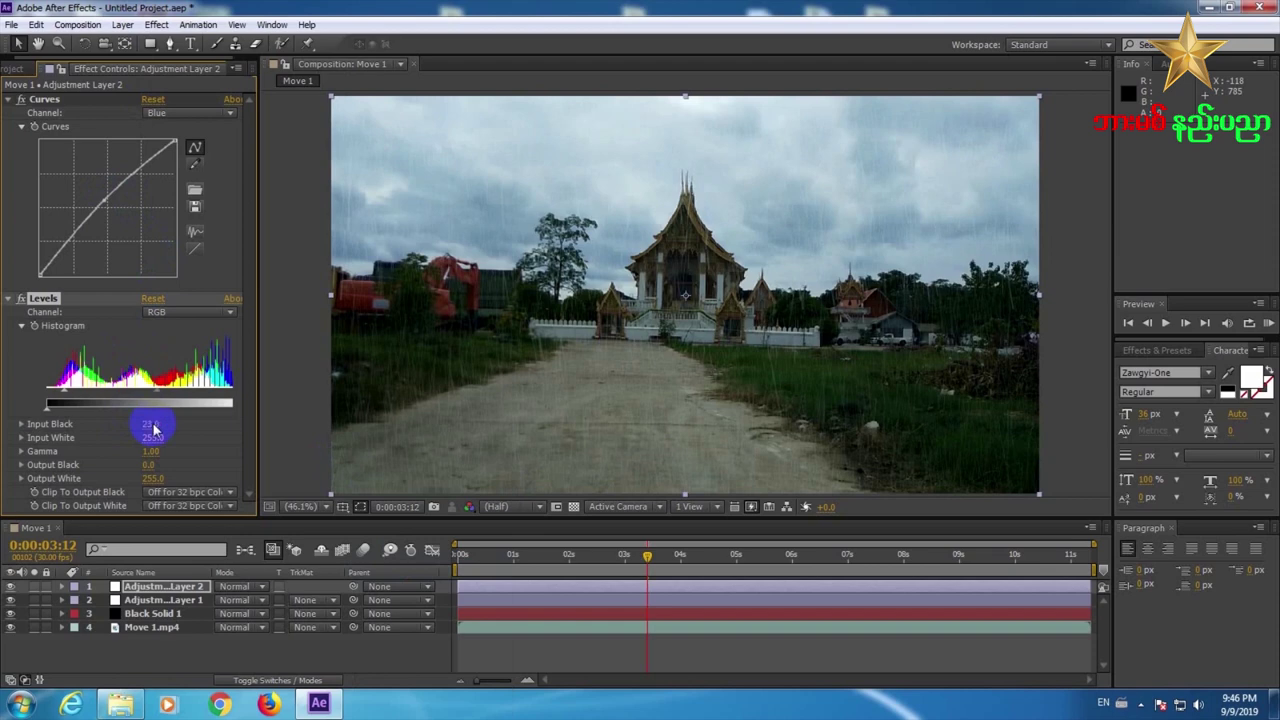
# - Set the Levels effect's Blue Input Black to -28 on the second adjustment layer, collapse both effects and RAM preview the grade
pyautogui.click(189, 313)
pyautogui.click(176, 384)
pyautogui.click(147, 429)
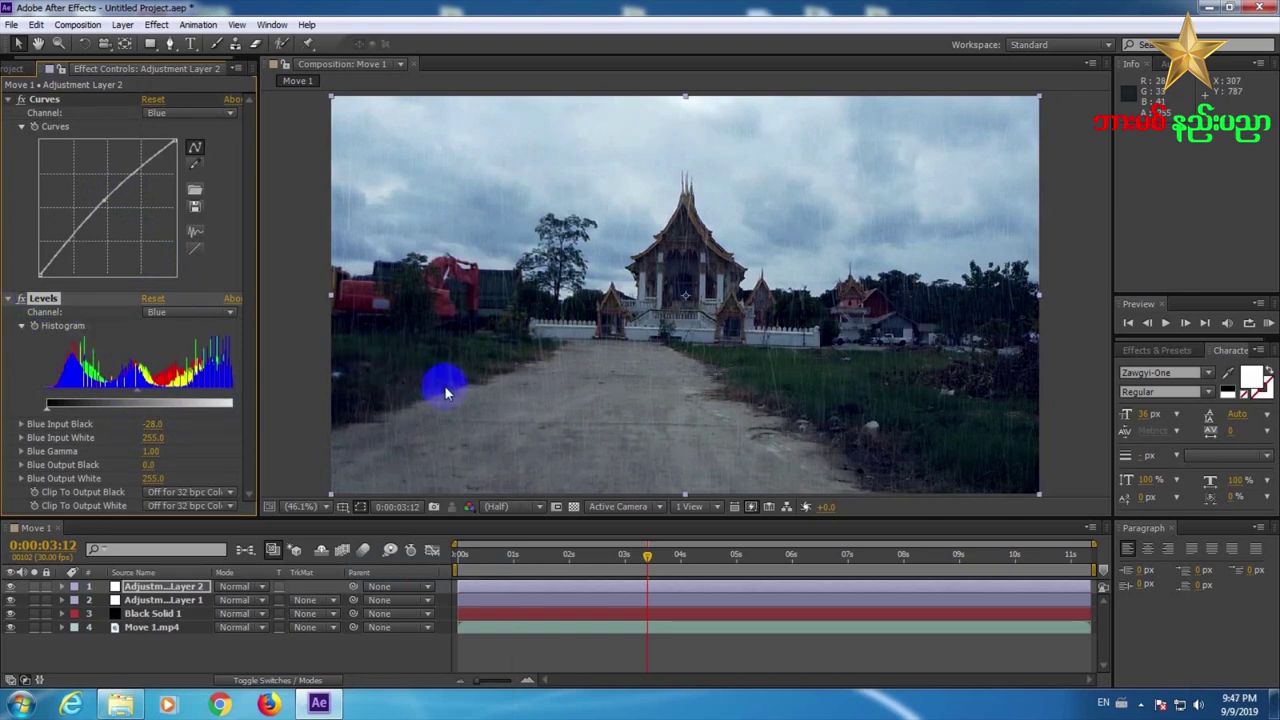
pyautogui.click(7, 299)
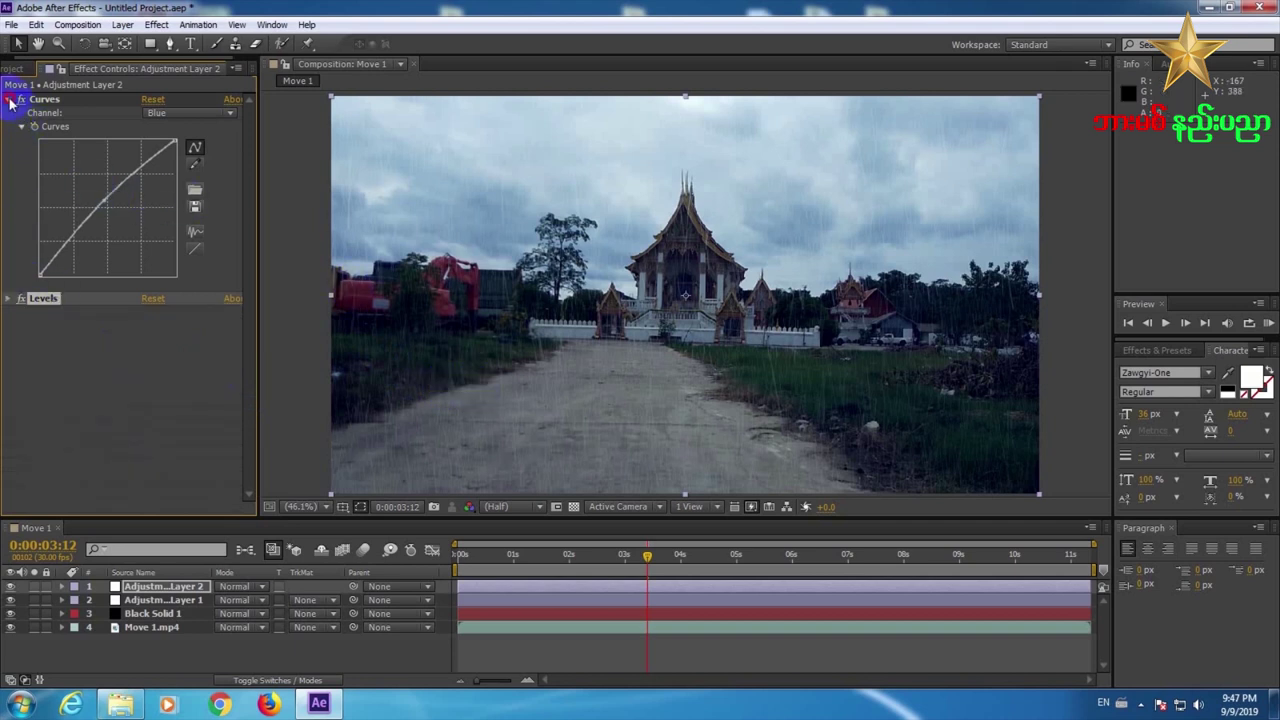
pyautogui.click(10, 102)
pyautogui.click(1267, 323)
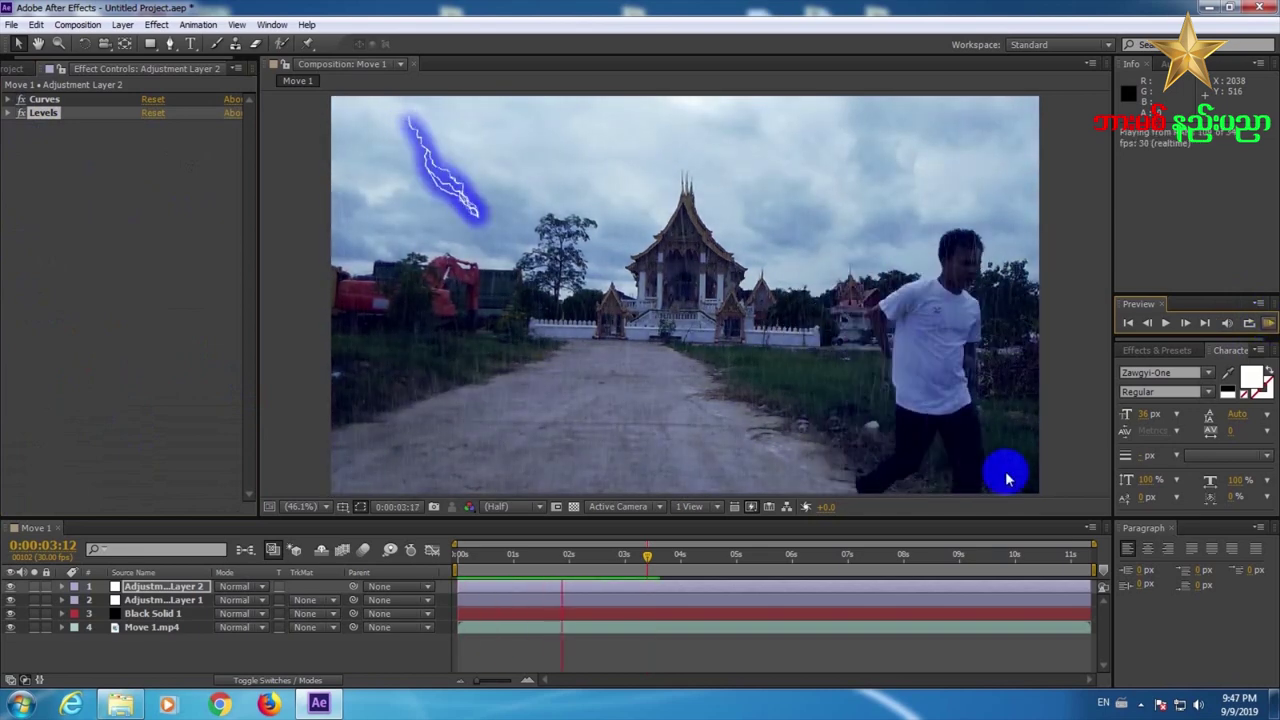
pyautogui.click(229, 155)
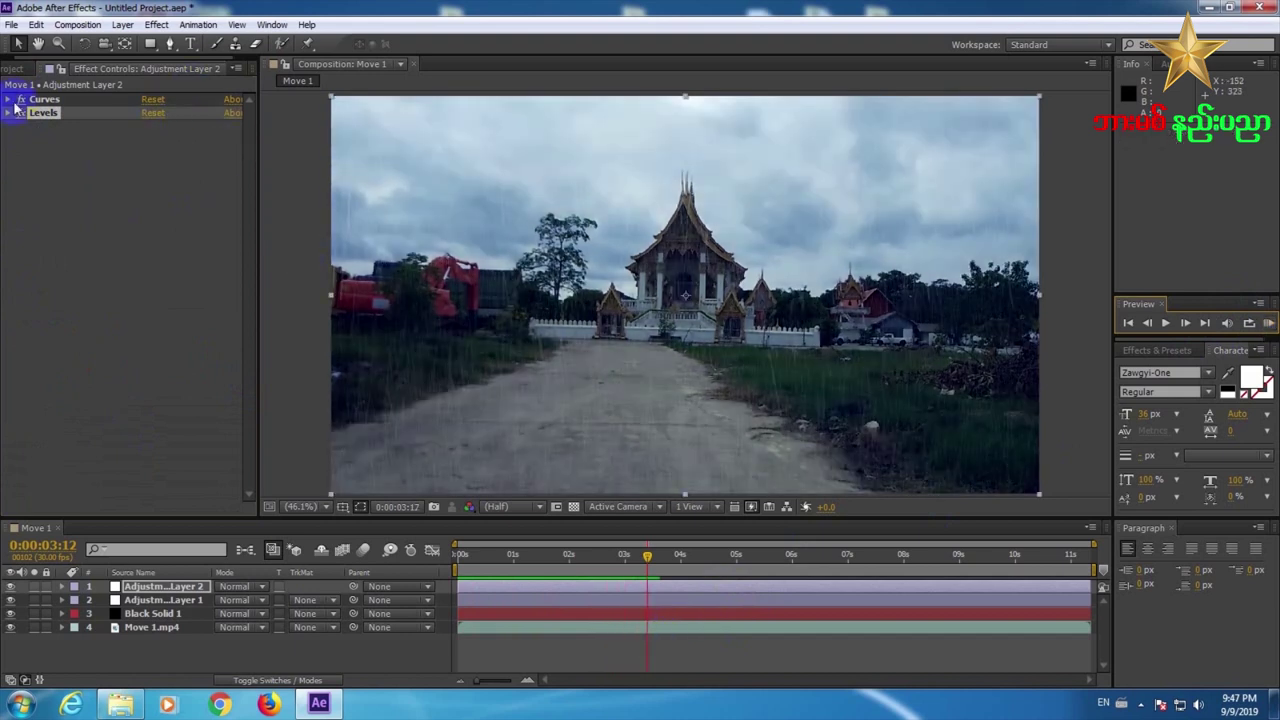
# - Add Rain Sound.mp3 to the composition as the lowest layer and RAM preview the clip with it
pyautogui.click(13, 69)
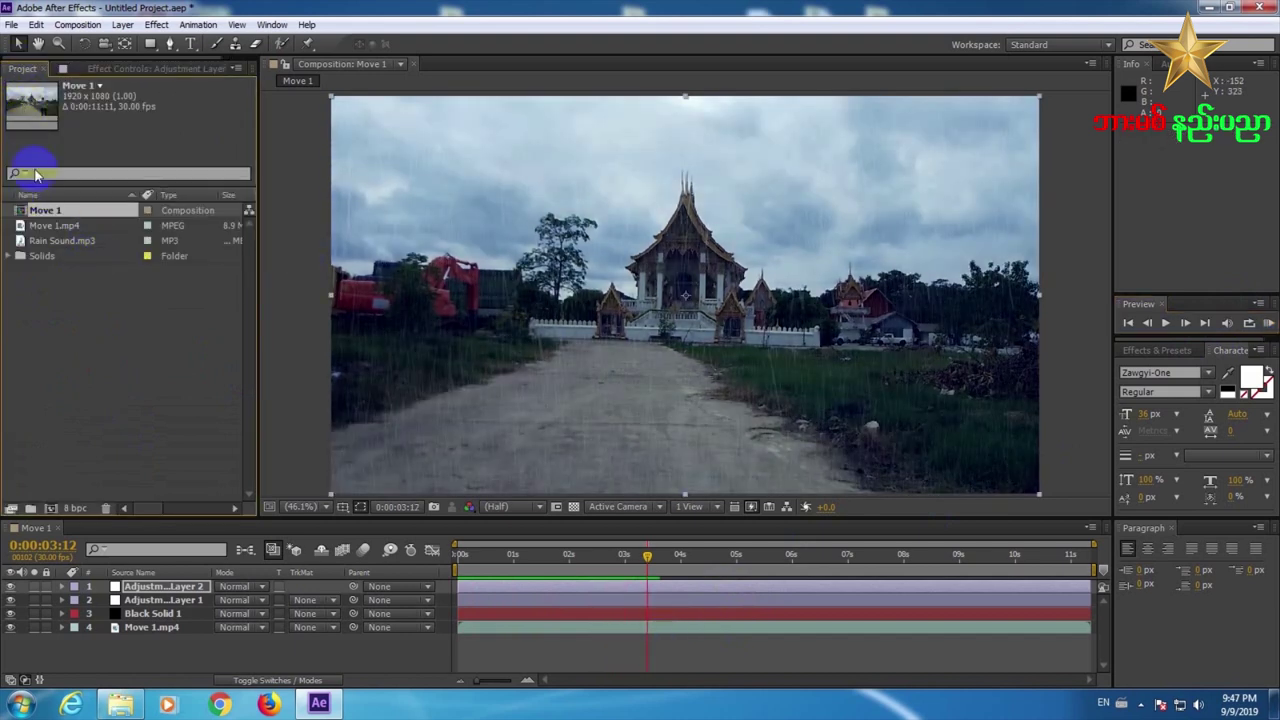
pyautogui.moveTo(50, 242); pyautogui.dragTo(151, 645)
pyautogui.click(1268, 323)
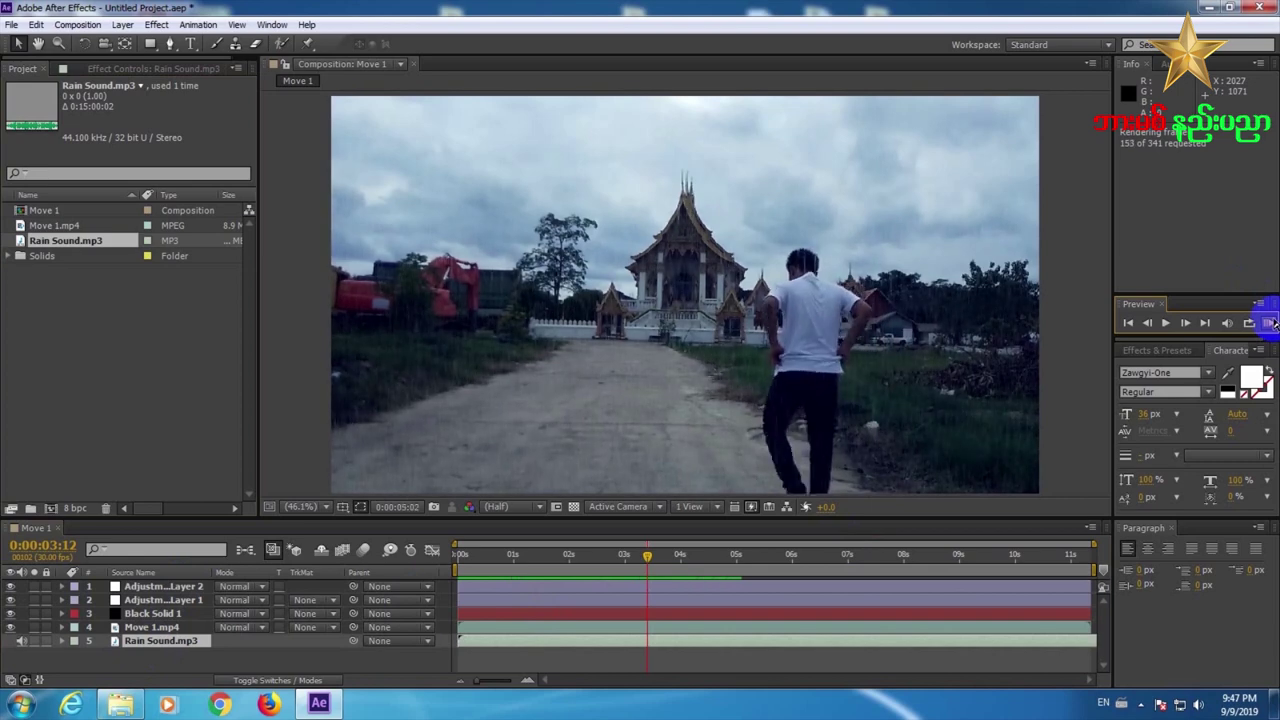
pyautogui.click(1272, 323)
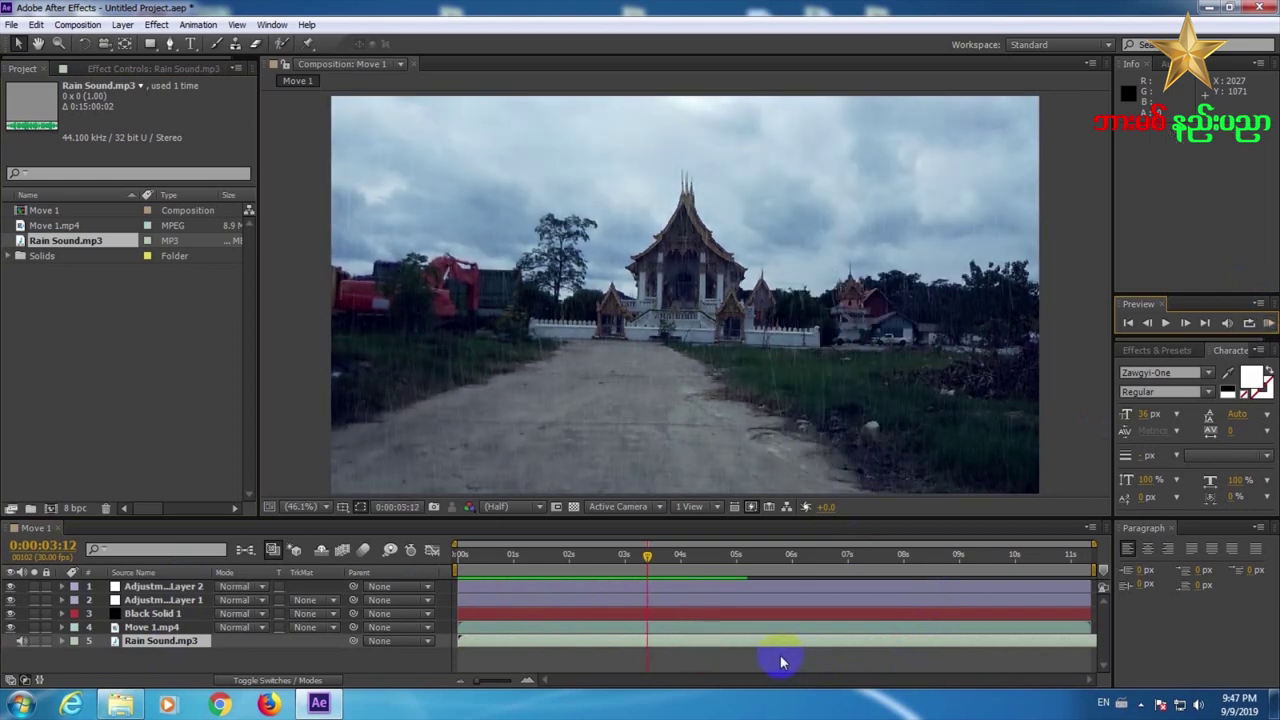
# - Move the current time to 0:00:01:22 at the lightning strike and play RAM previews of the composition with the rain sound
pyautogui.moveTo(644, 553); pyautogui.dragTo(556, 523)
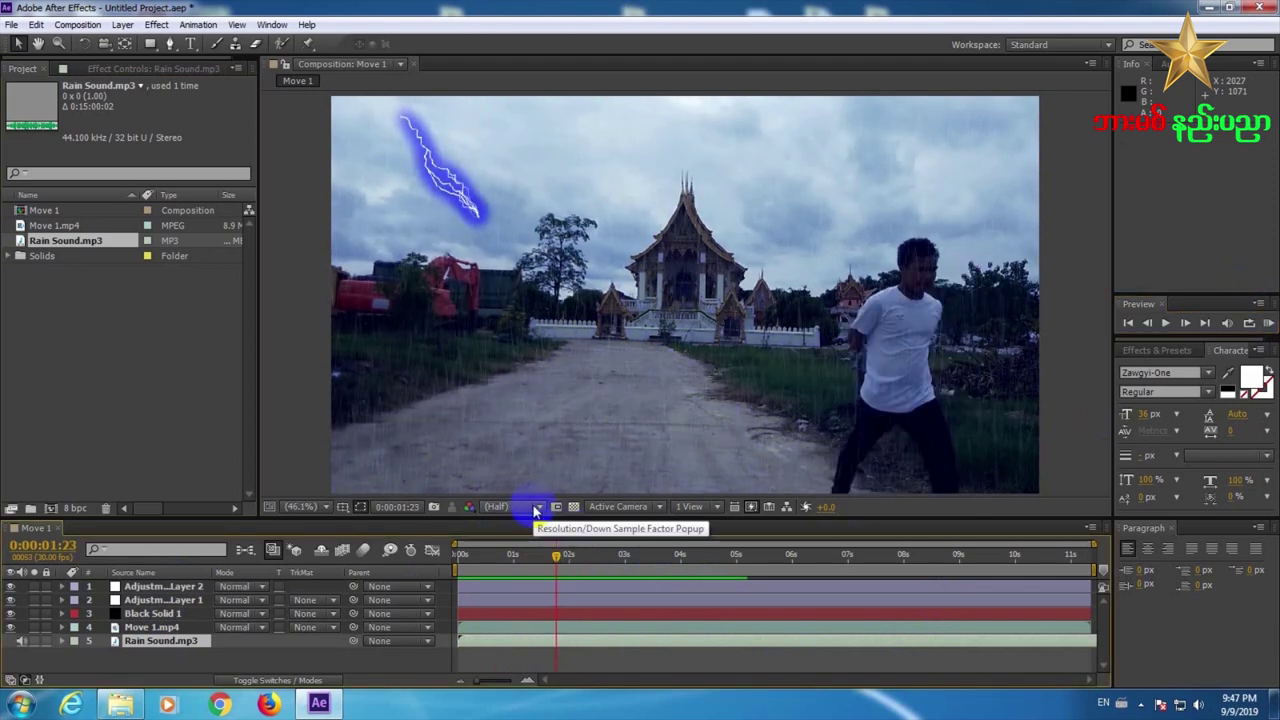
pyautogui.click(552, 556)
pyautogui.moveTo(555, 555)
pyautogui.mouseDown()
pyautogui.moveTo(629, 564)
pyautogui.moveTo(556, 556)
pyautogui.mouseUp()
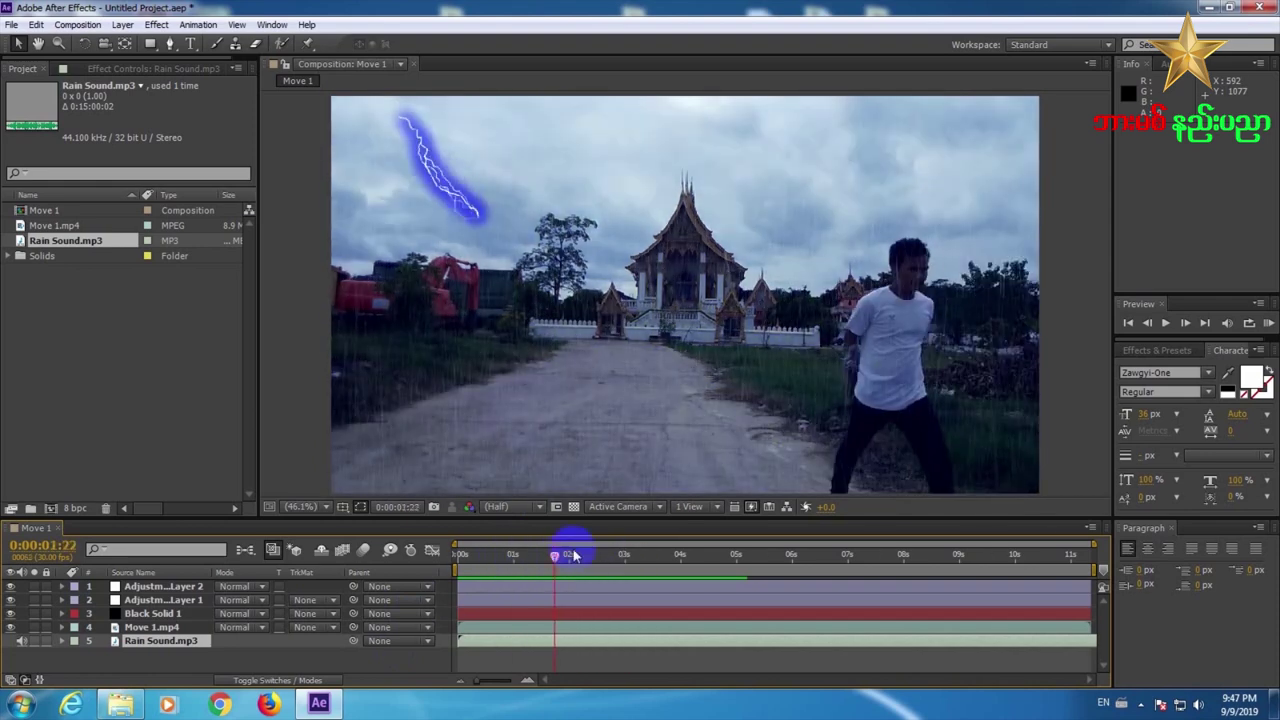
pyautogui.click(1268, 325)
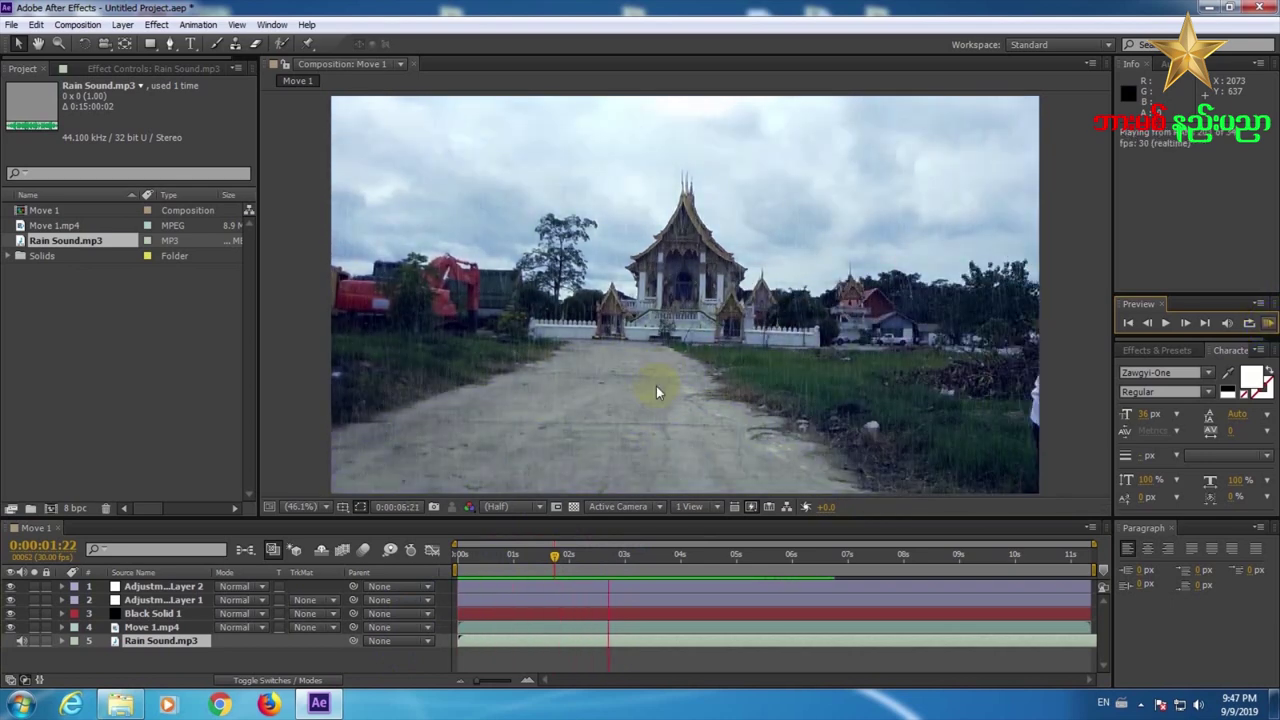
pyautogui.click(1268, 323)
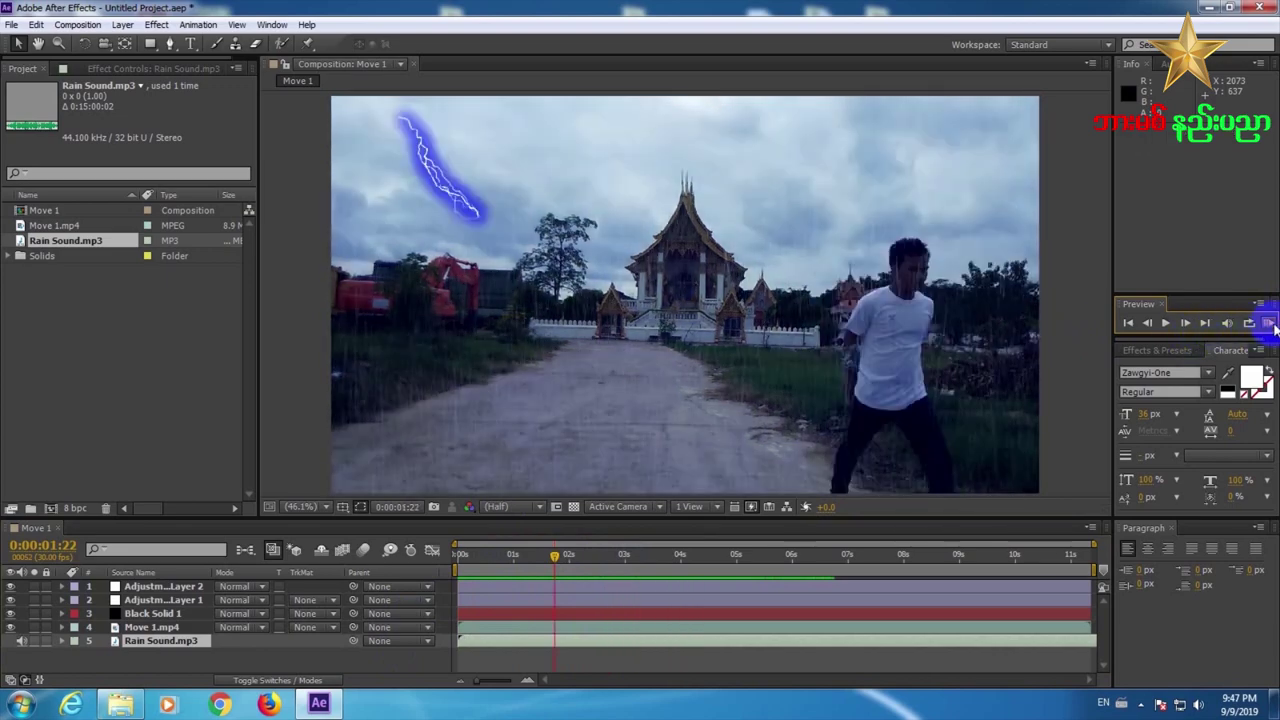
pyautogui.click(1268, 323)
pyautogui.click(1268, 323)
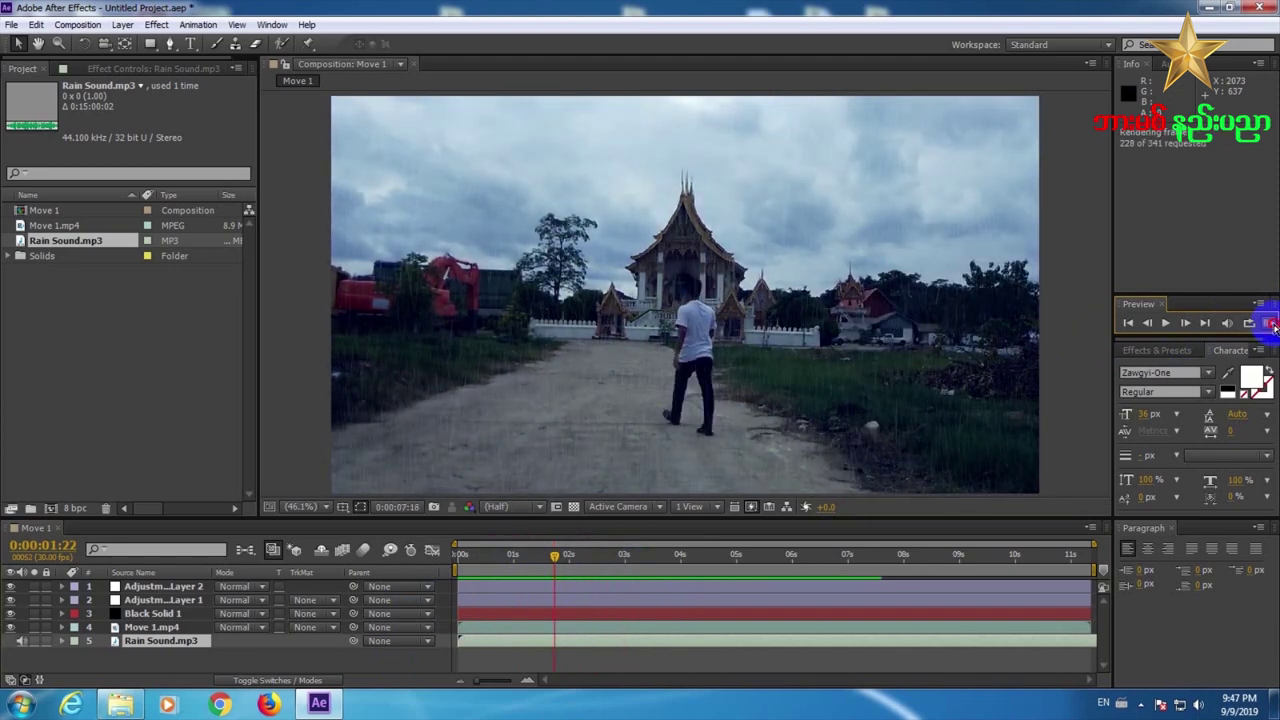
pyautogui.click(1269, 323)
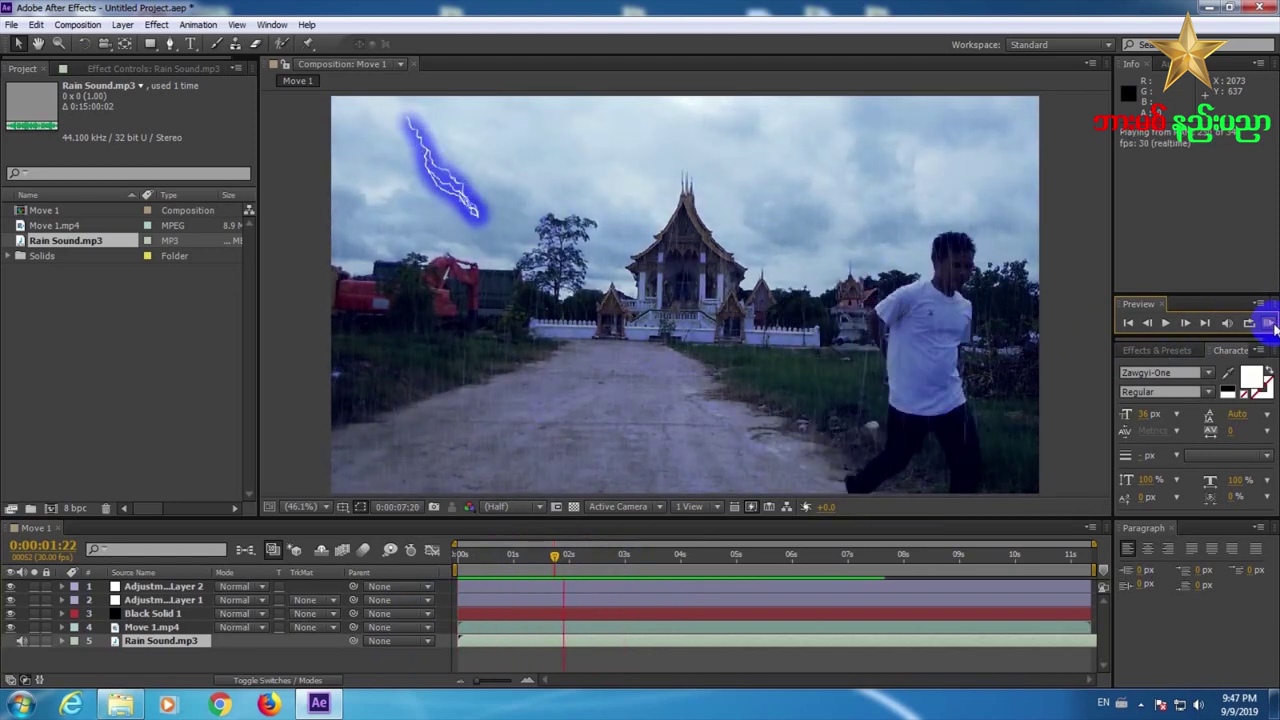
pyautogui.click(627, 660)
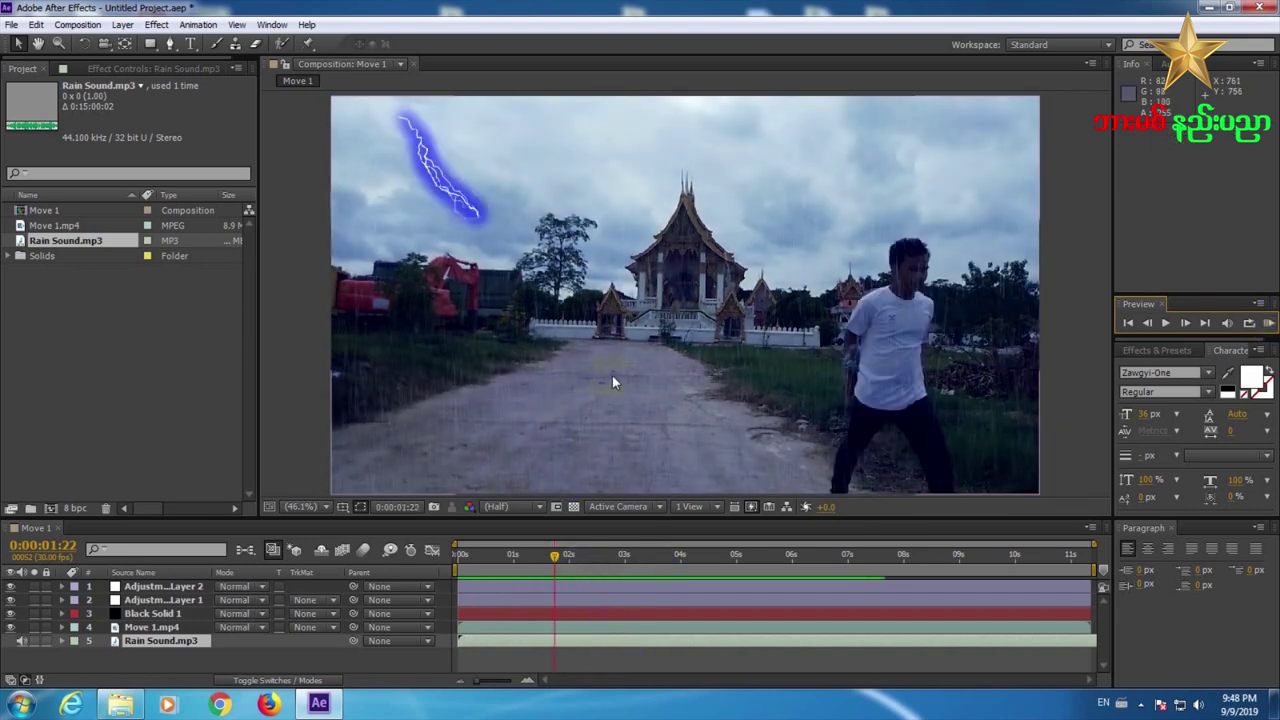
# - Create a new black solid layer of 1920 x 1080 px above all the other layers
pyautogui.rightClick(190, 668)
pyautogui.moveTo(228, 490)
pyautogui.click(440, 531)
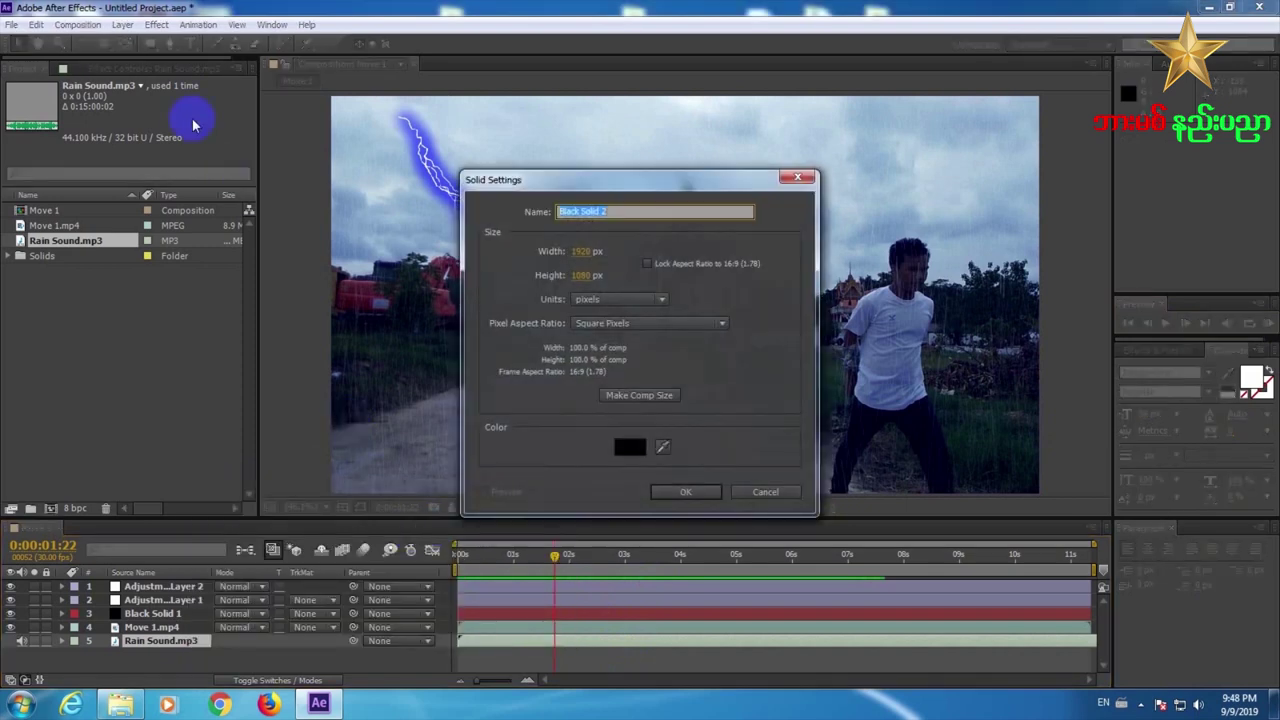
pyautogui.click(684, 494)
# - Draw a full-width rectangular mask across the middle of the new solid and set its mode to Subtract to make letterbox bars
pyautogui.click(151, 43)
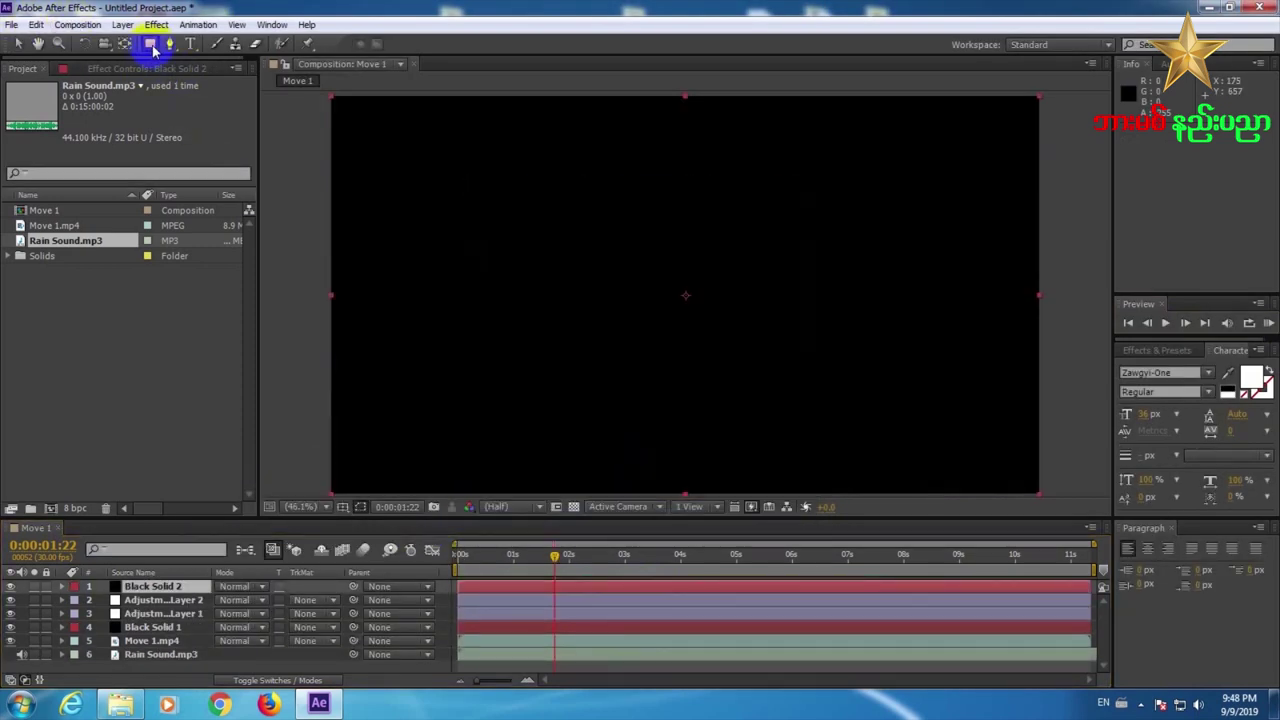
pyautogui.moveTo(320, 132); pyautogui.dragTo(1051, 452)
pyautogui.click(234, 616)
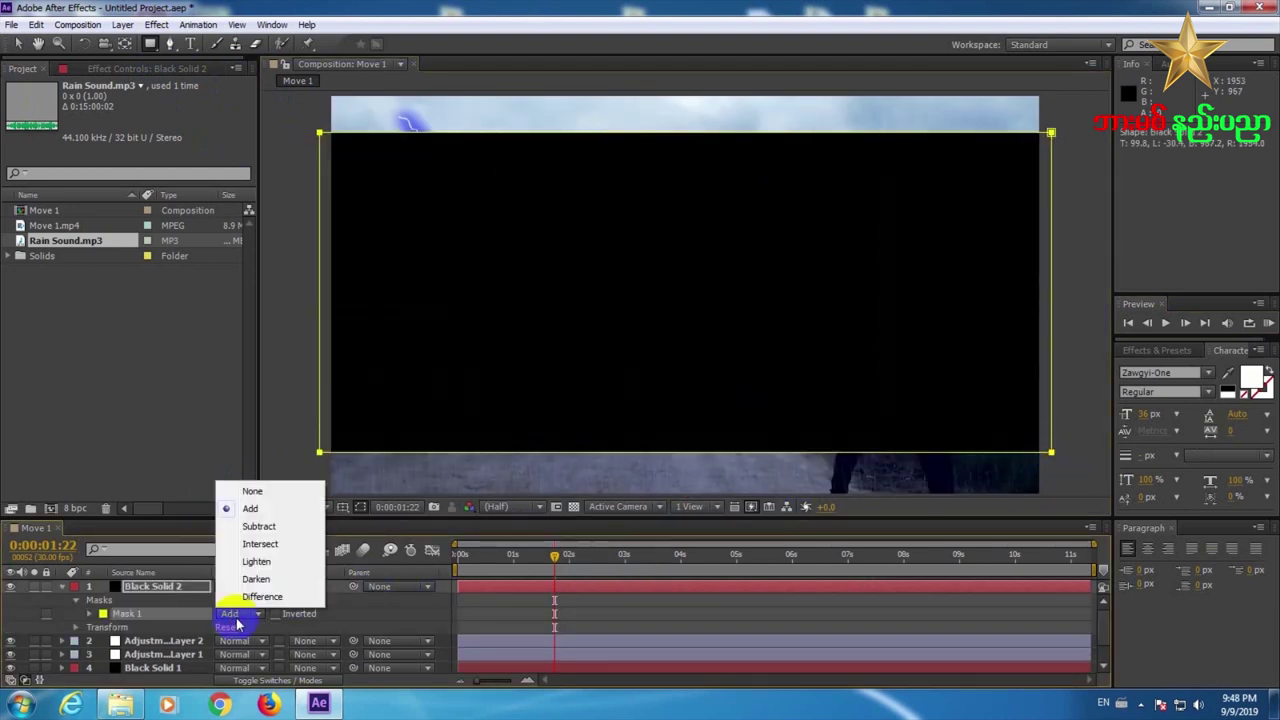
pyautogui.click(258, 527)
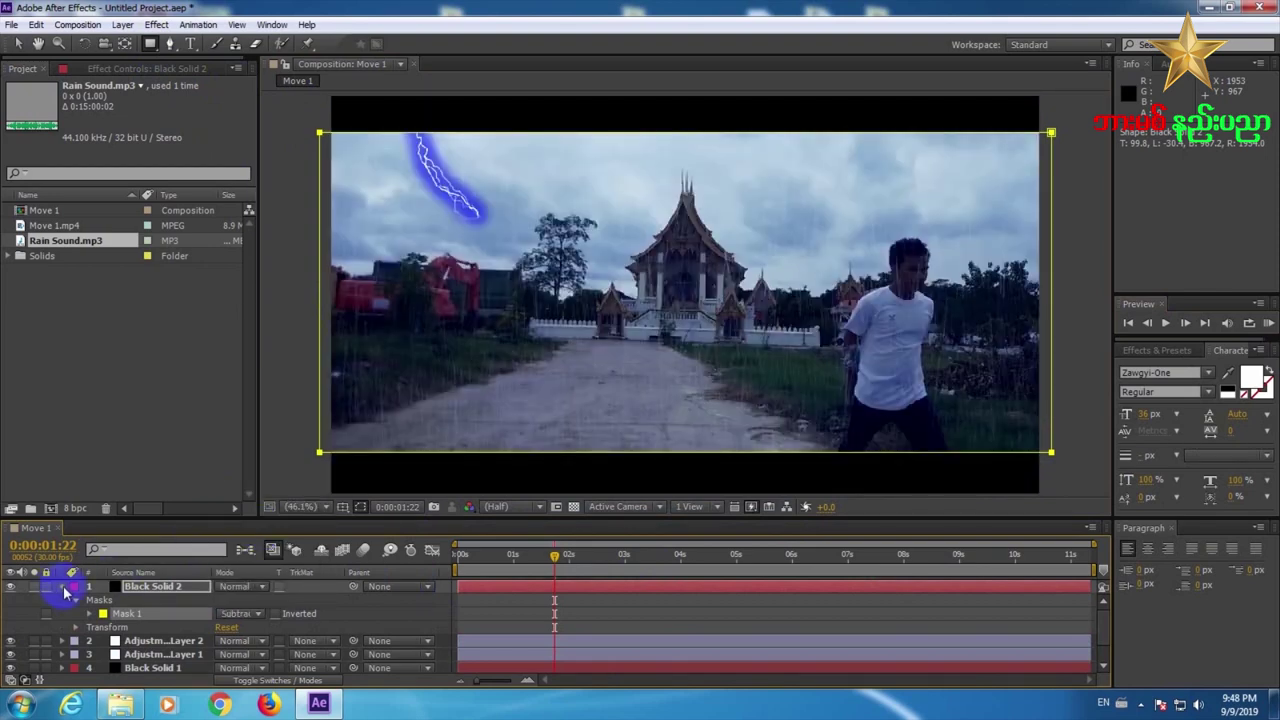
pyautogui.click(63, 588)
# - Play RAM previews of the letterboxed composition and scrub to 0:00:03:18
pyautogui.click(1267, 322)
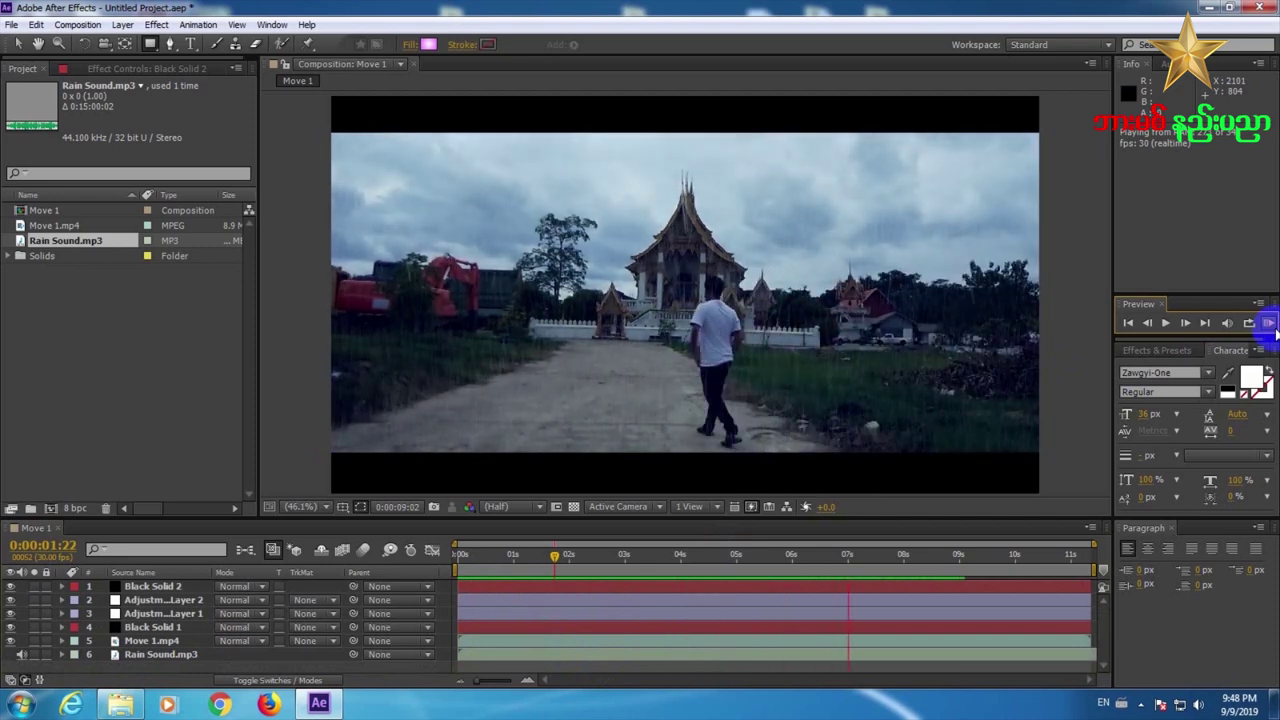
pyautogui.click(1275, 334)
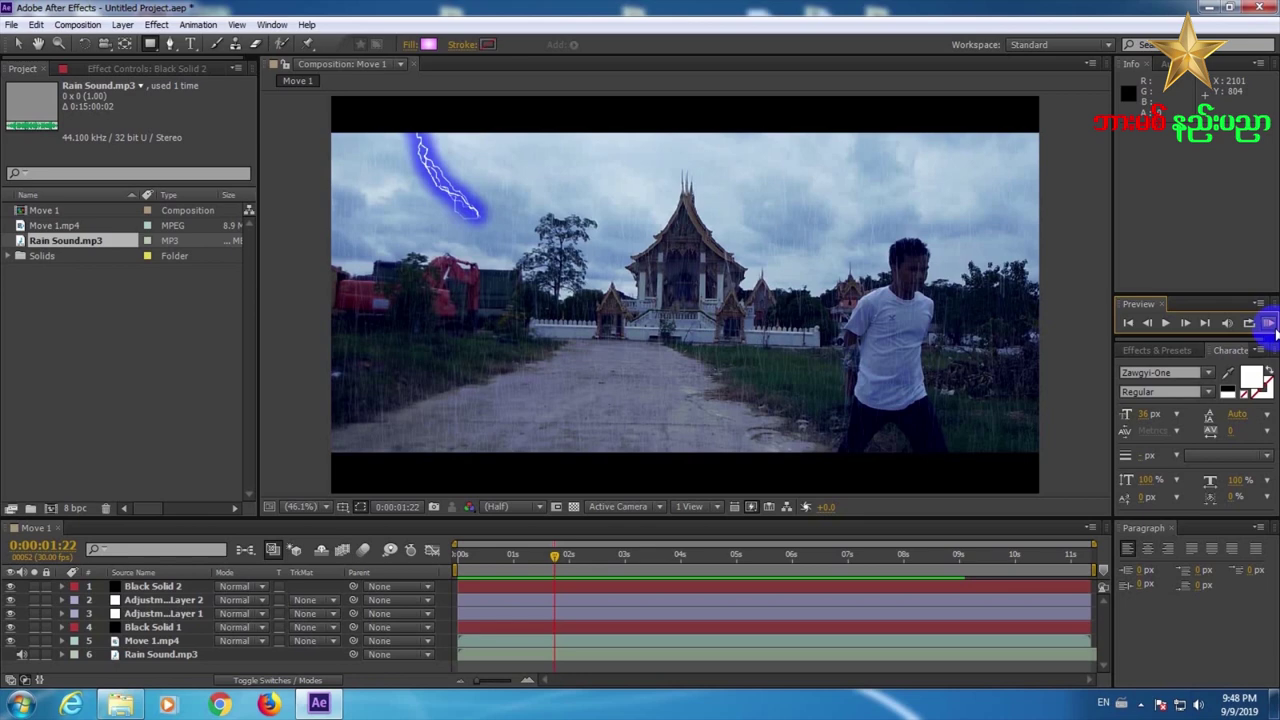
pyautogui.click(1275, 334)
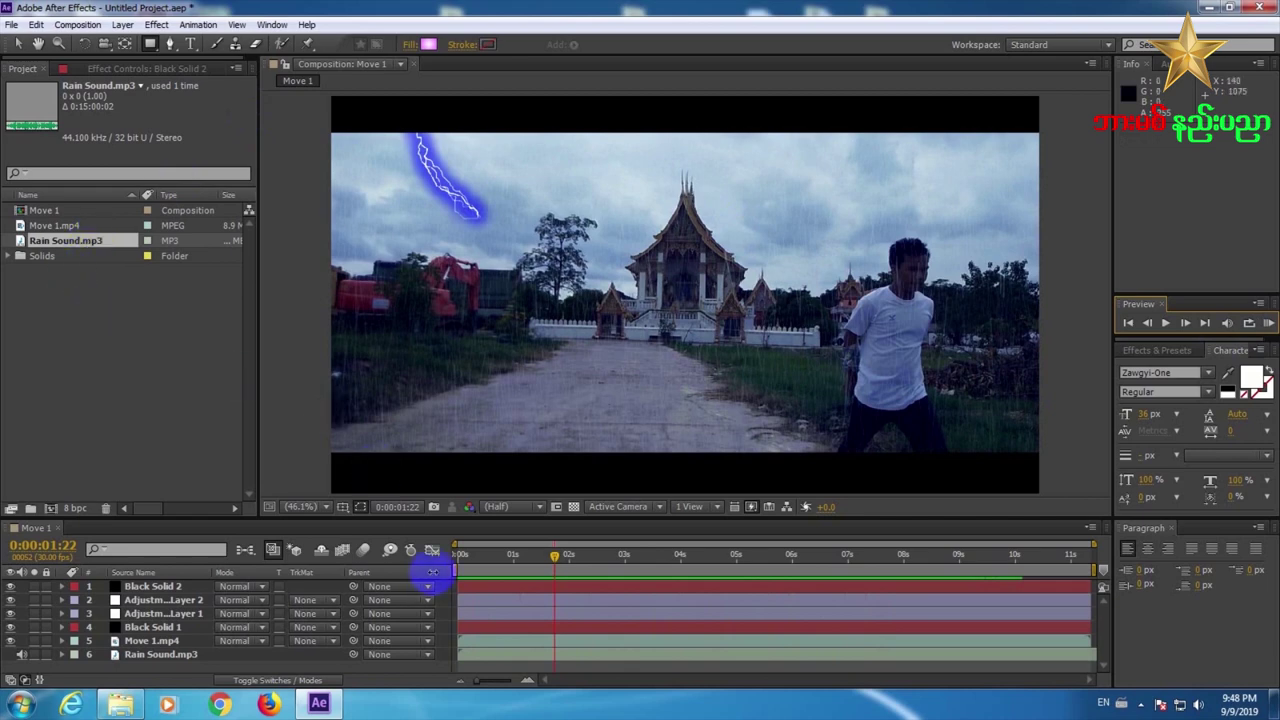
pyautogui.moveTo(490, 558); pyautogui.dragTo(658, 555)
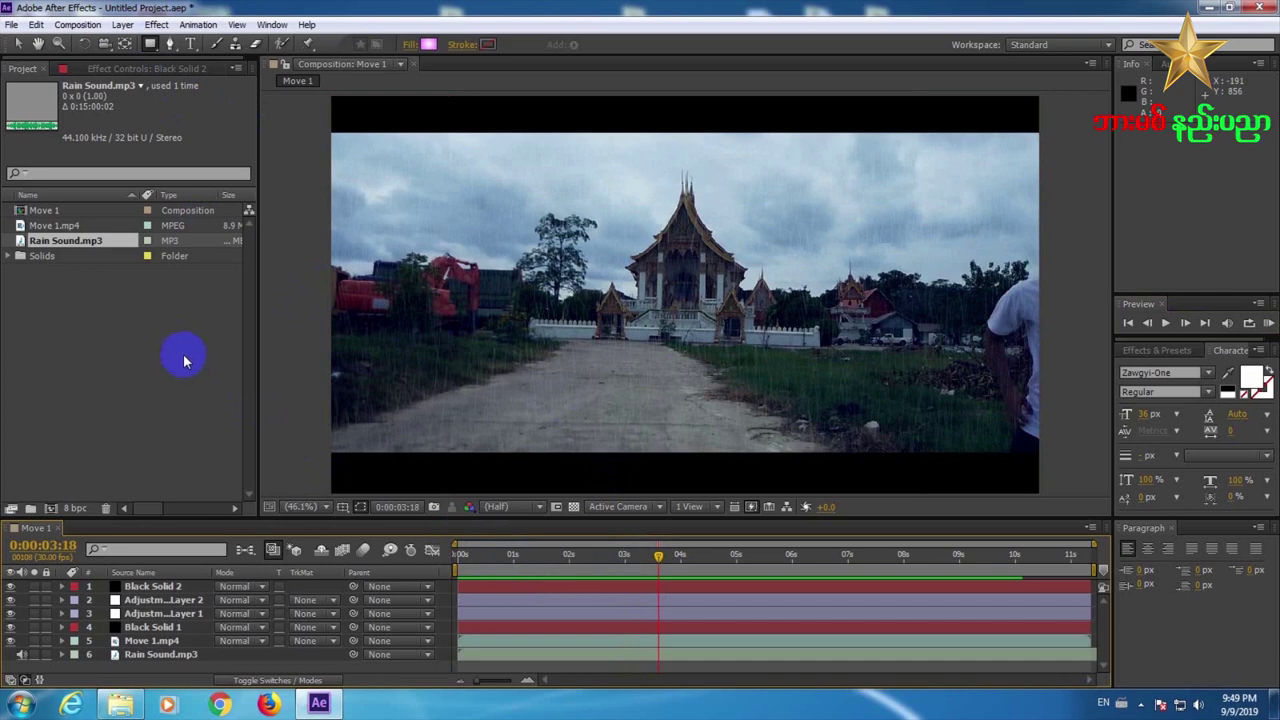
# - Create a new composition from the Move 1.mp4 footage in the project
pyautogui.click(60, 308)
pyautogui.moveTo(47, 230); pyautogui.dragTo(56, 340)
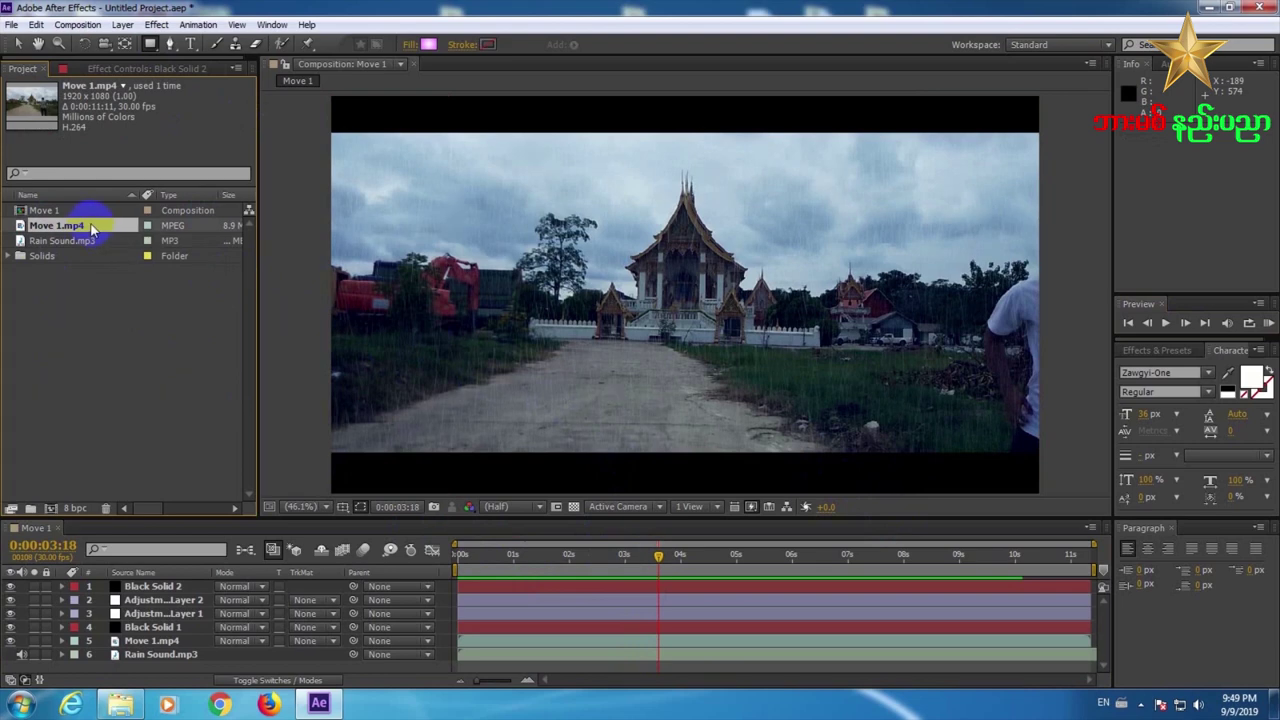
pyautogui.moveTo(88, 227); pyautogui.dragTo(51, 508)
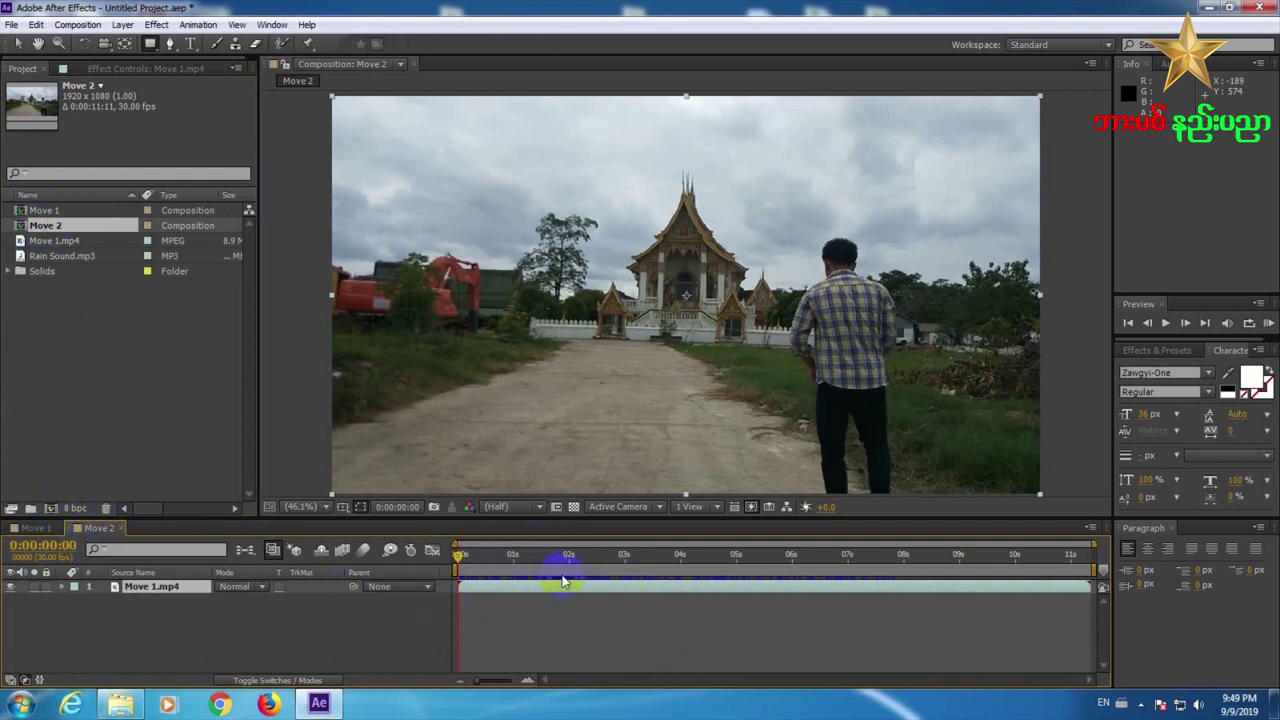
# - Move the current time to 0:00:02:12 and apply the CC Snowfall simulation effect to the Move 1.mp4 layer
pyautogui.moveTo(567, 572); pyautogui.dragTo(591, 557)
pyautogui.click(152, 25)
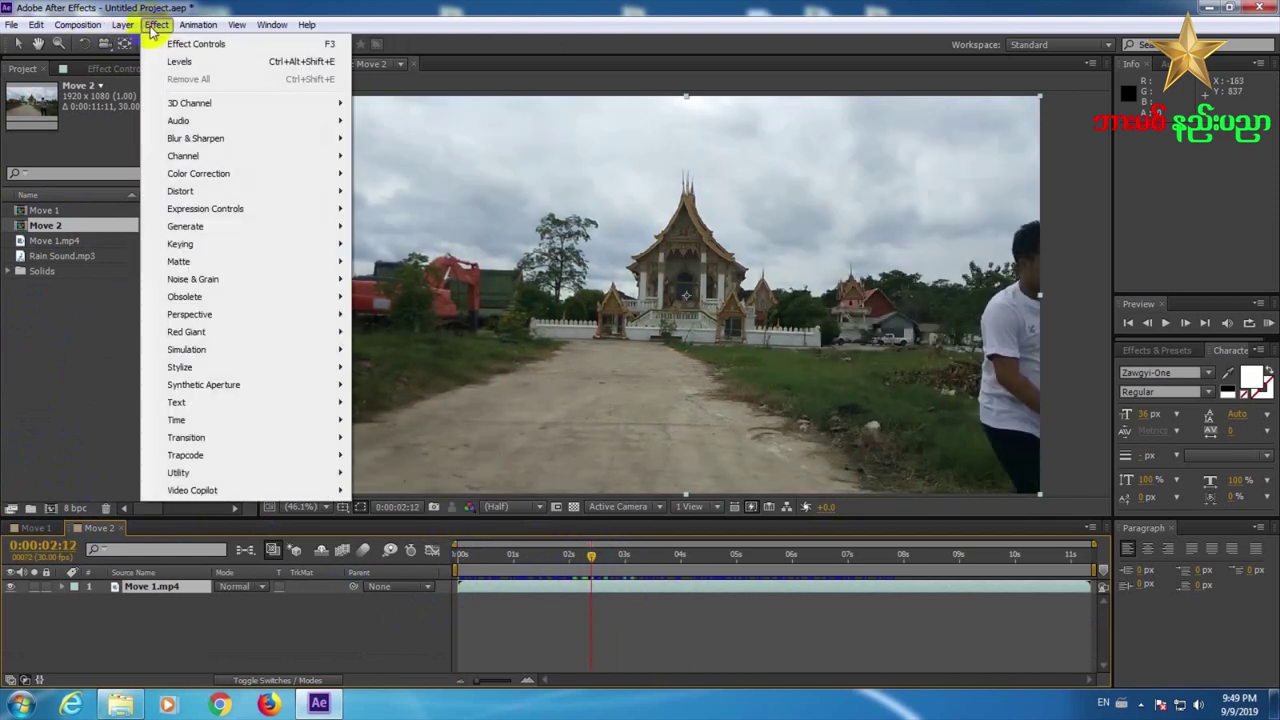
pyautogui.moveTo(198, 354)
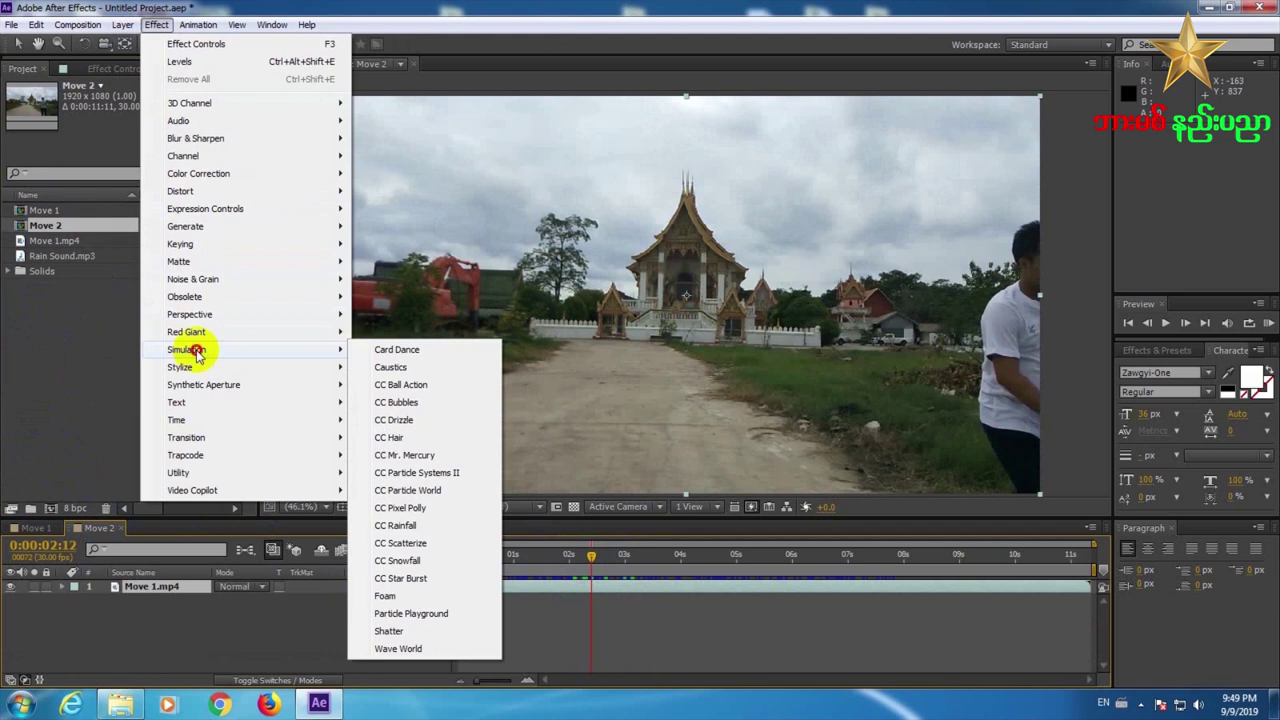
pyautogui.click(427, 564)
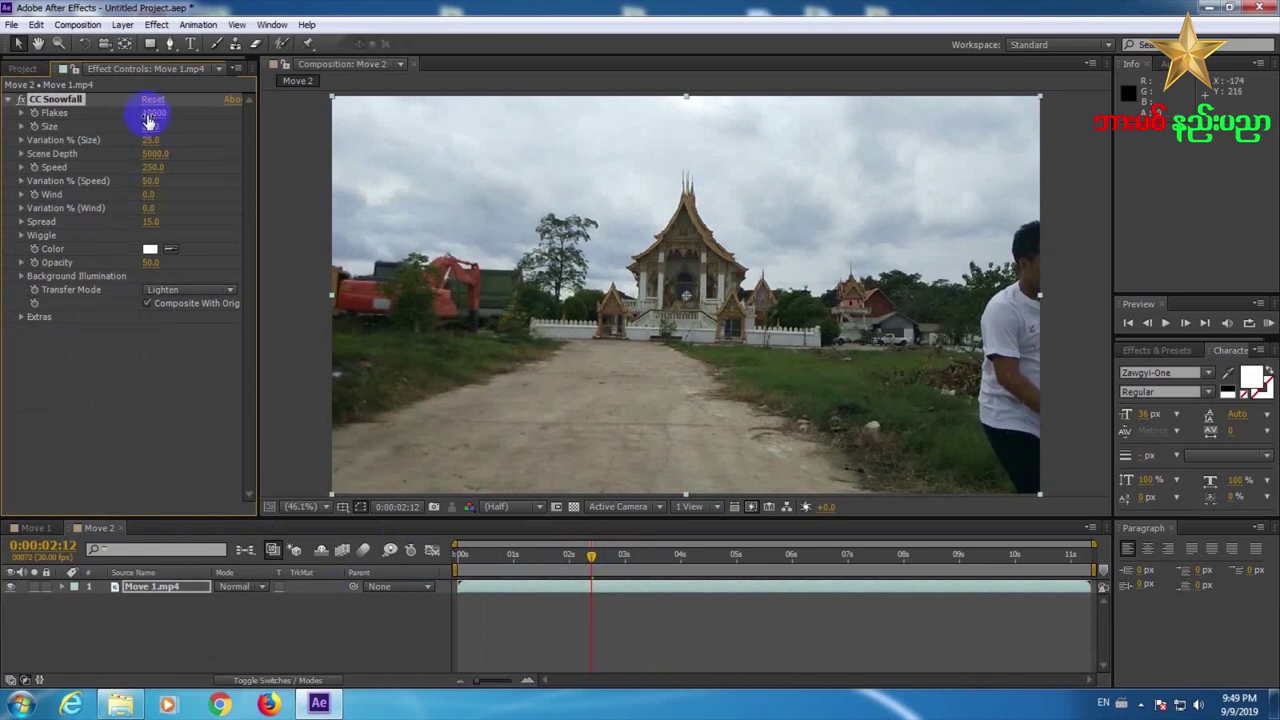
# - Move to 0:00:04:15 and RAM preview the default CC Snowfall effect
pyautogui.moveTo(592, 576); pyautogui.dragTo(709, 577)
pyautogui.click(1268, 324)
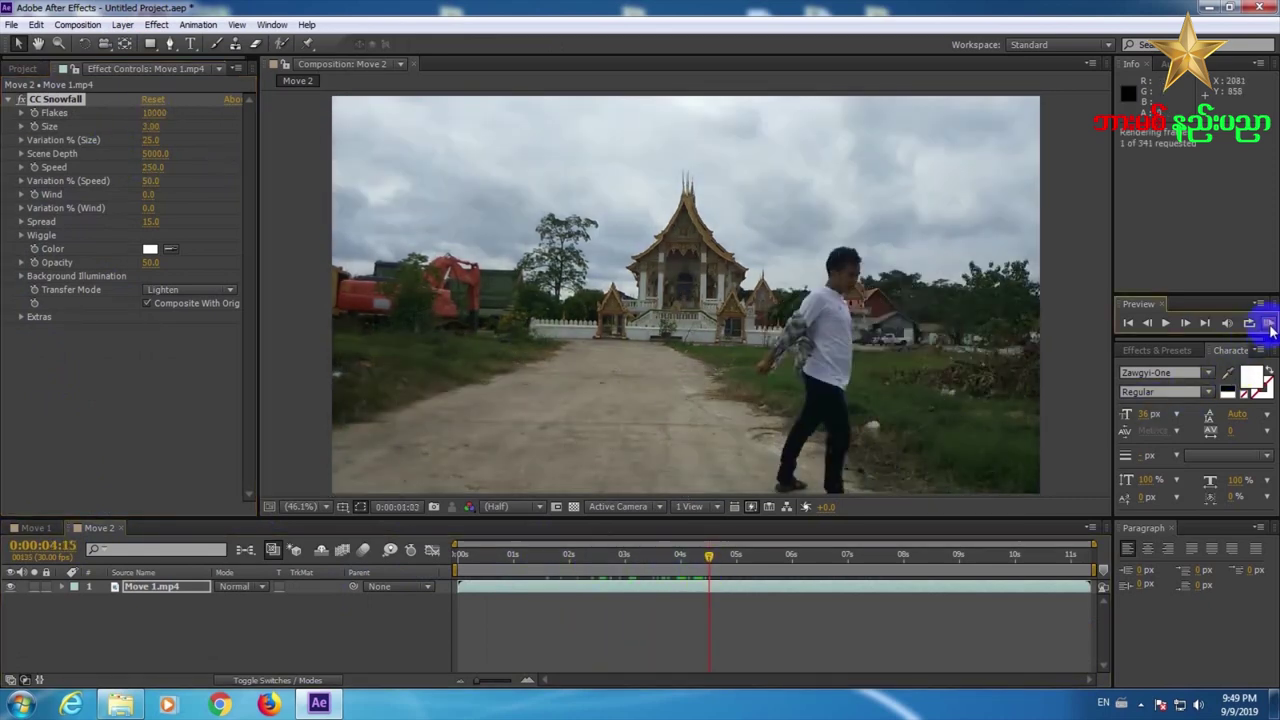
pyautogui.click(110, 262)
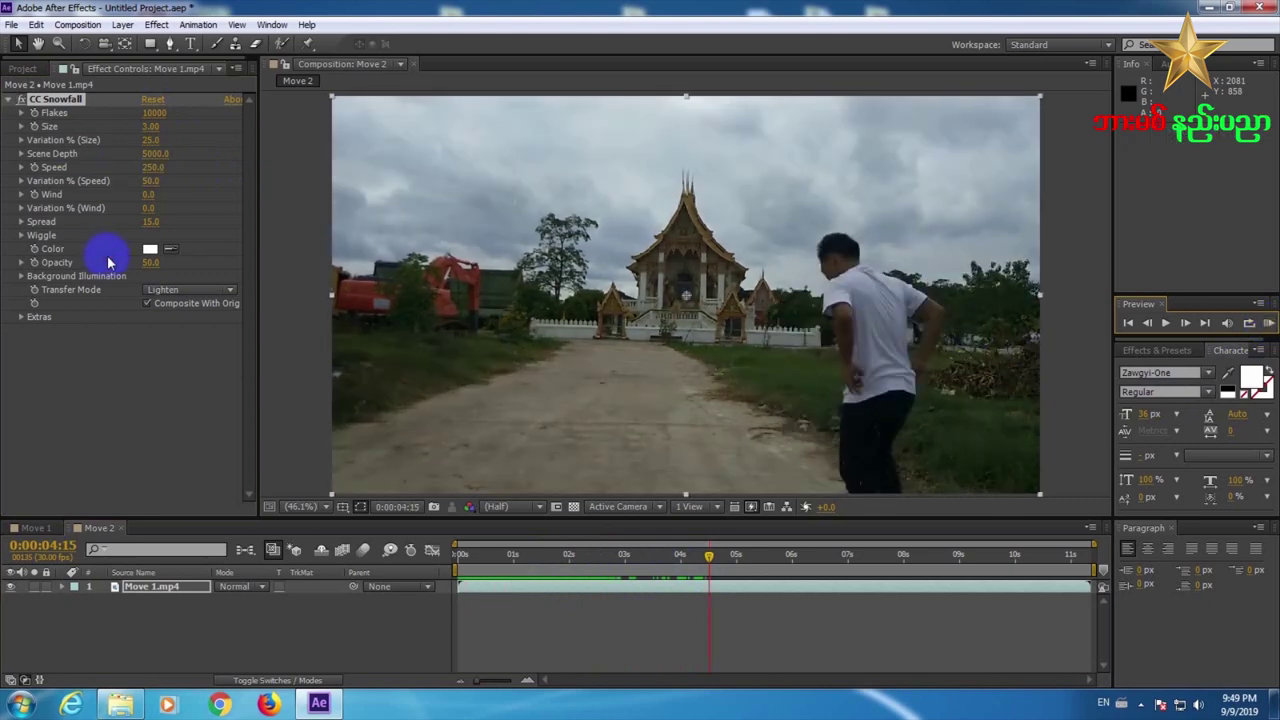
# - Set CC Snowfall's Flakes to 51500, Size to 4.77 and Variation % (Size) to 57, preview the snow and scrub to 0:00:03:17
pyautogui.moveTo(390, 141); pyautogui.dragTo(127, 157)
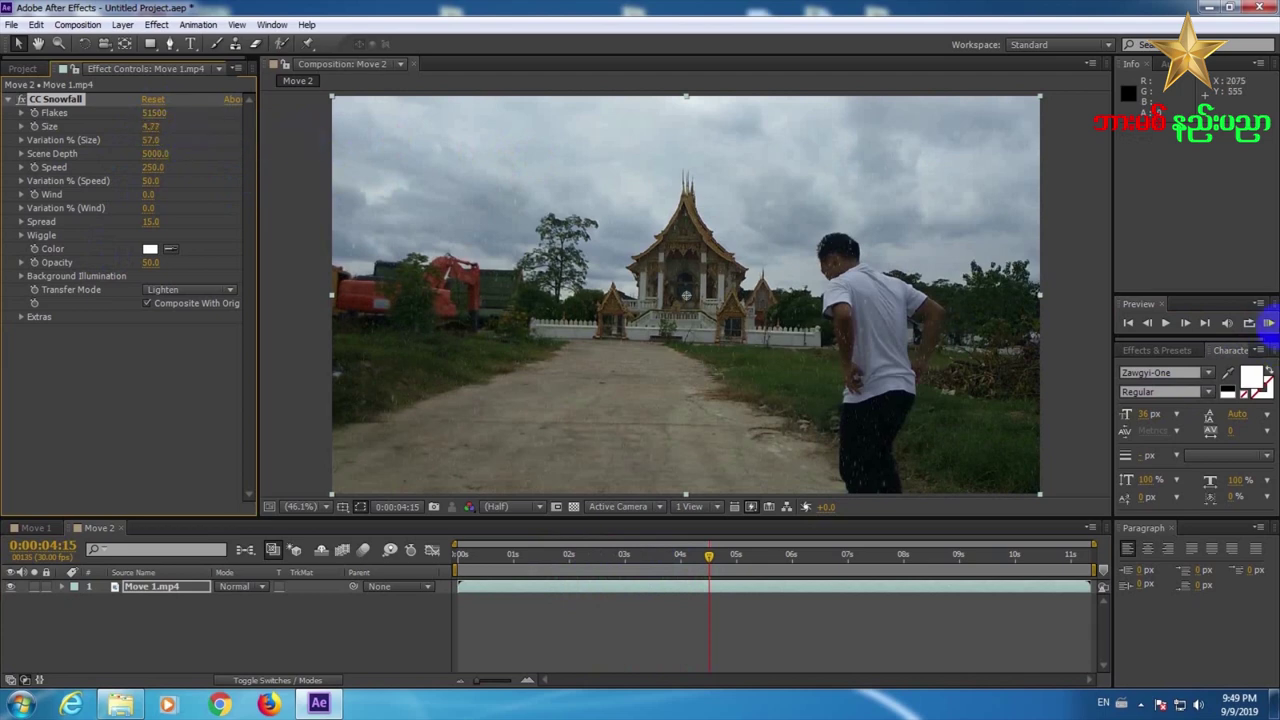
pyautogui.click(1268, 324)
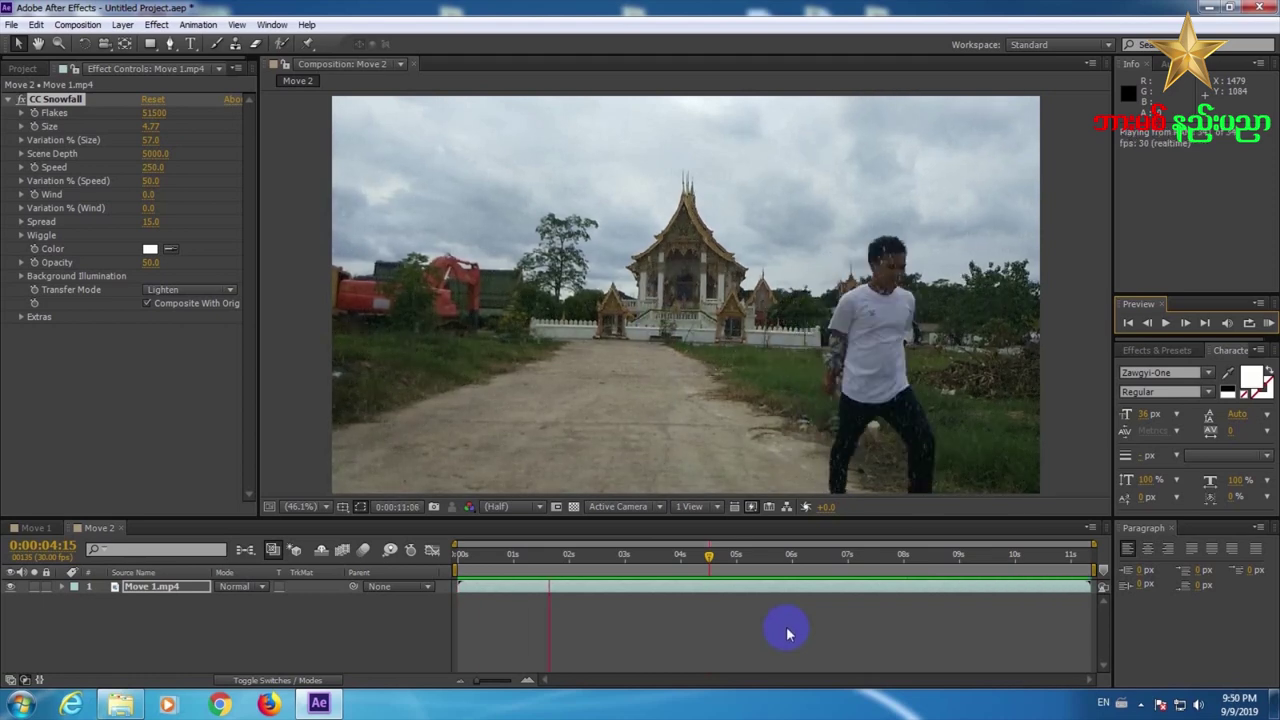
pyautogui.press('space')
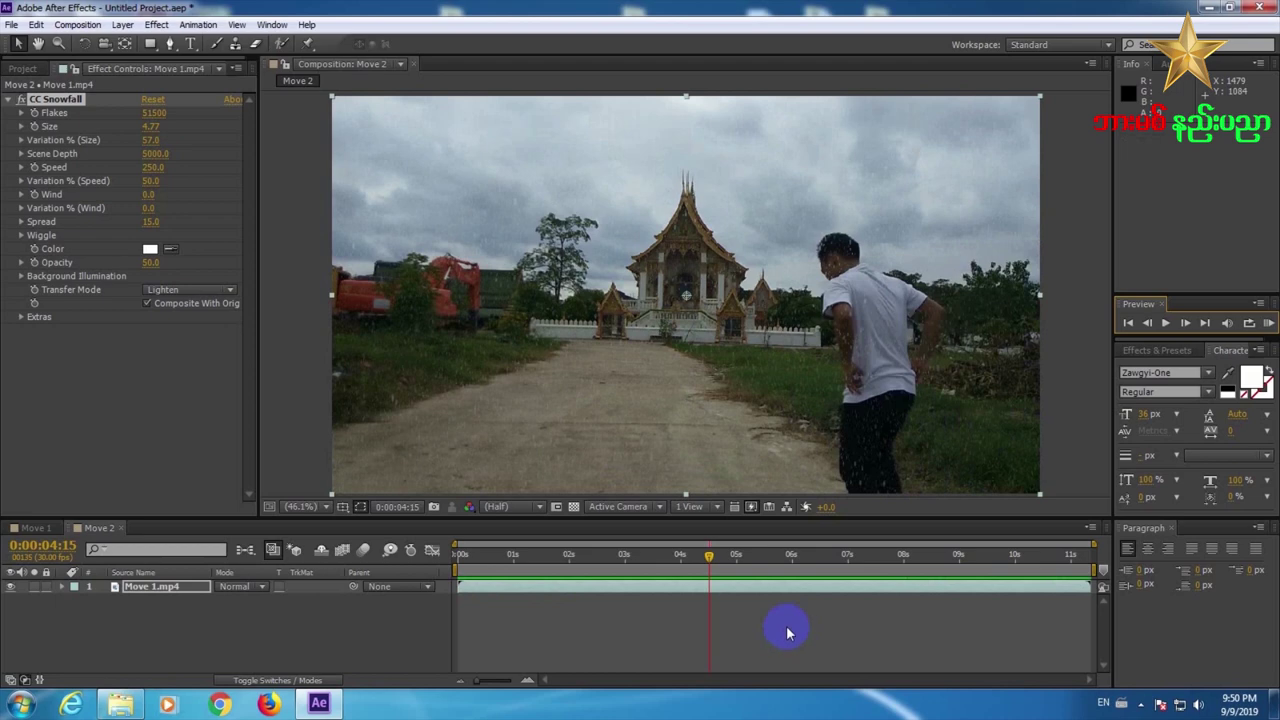
pyautogui.moveTo(670, 543)
pyautogui.mouseDown()
pyautogui.moveTo(606, 548)
pyautogui.moveTo(656, 548)
pyautogui.mouseUp()
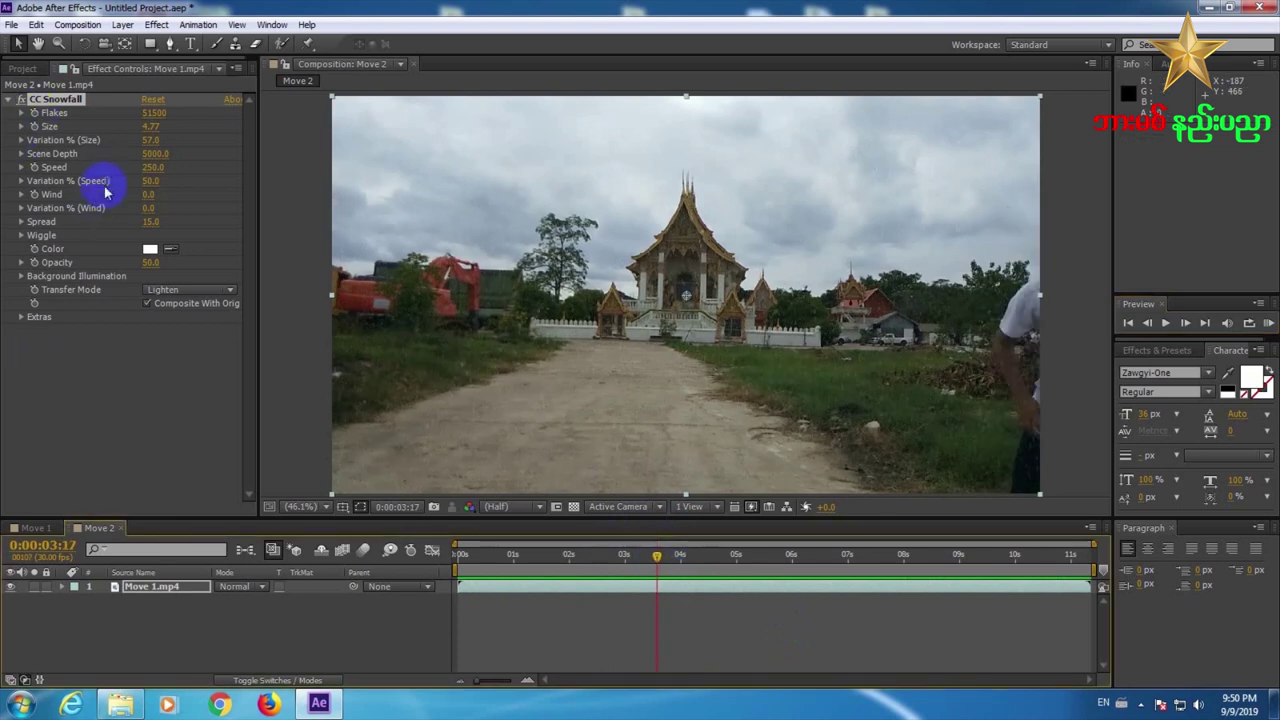